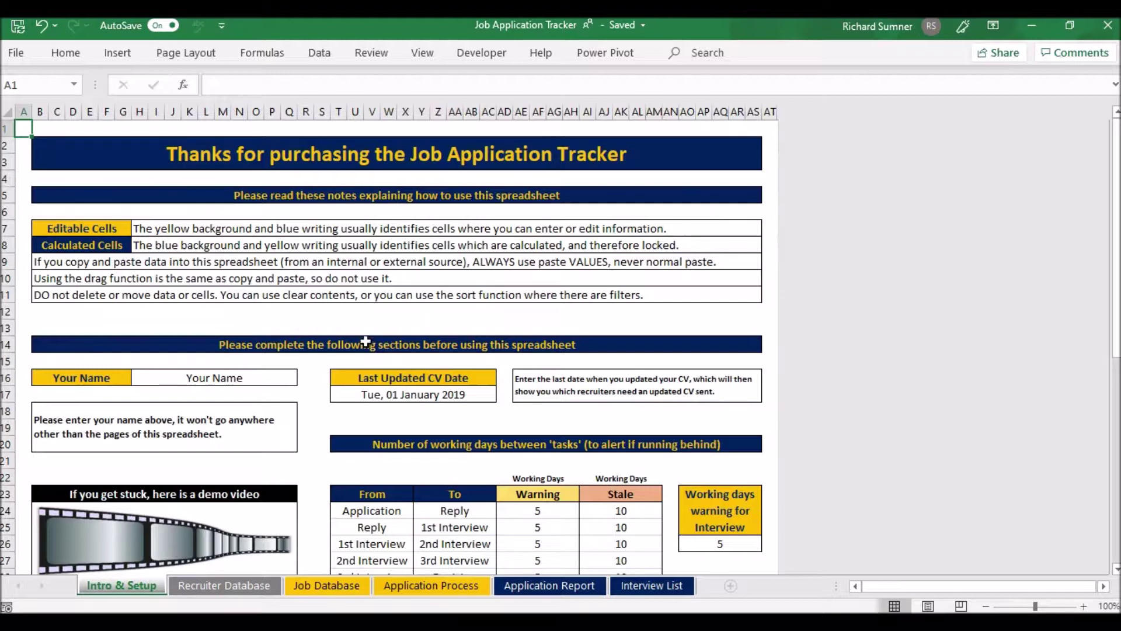
- Set the Last Updated CV Date on the Intro & Setup sheet to 3 January 2019
left_click(270, 378)
scroll(268, 377, "down", 3)
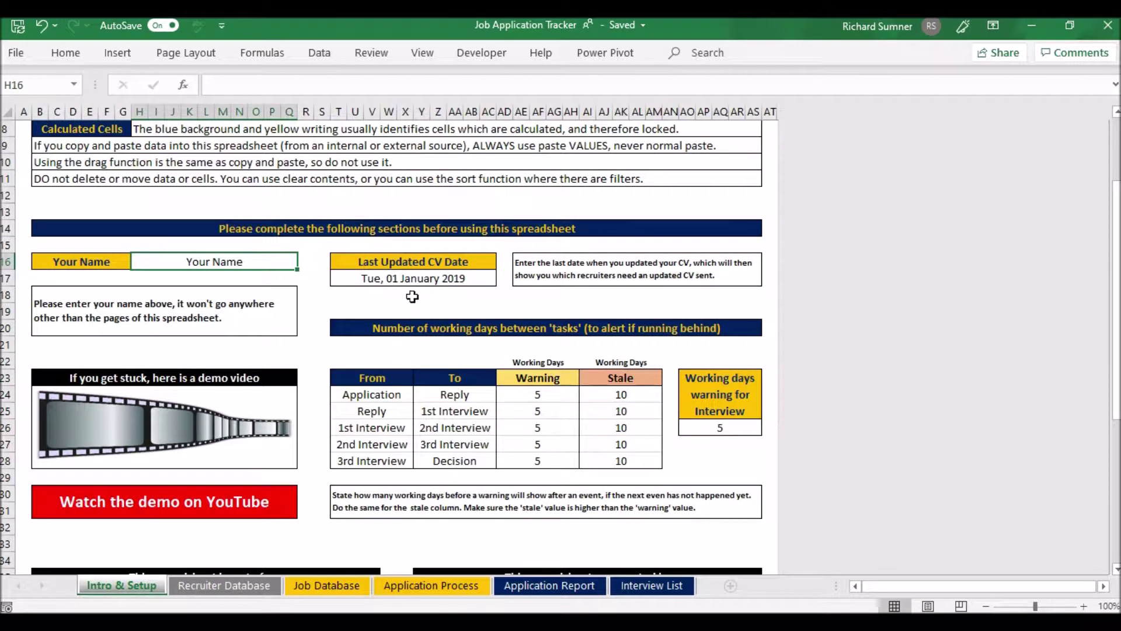
left_click(408, 280)
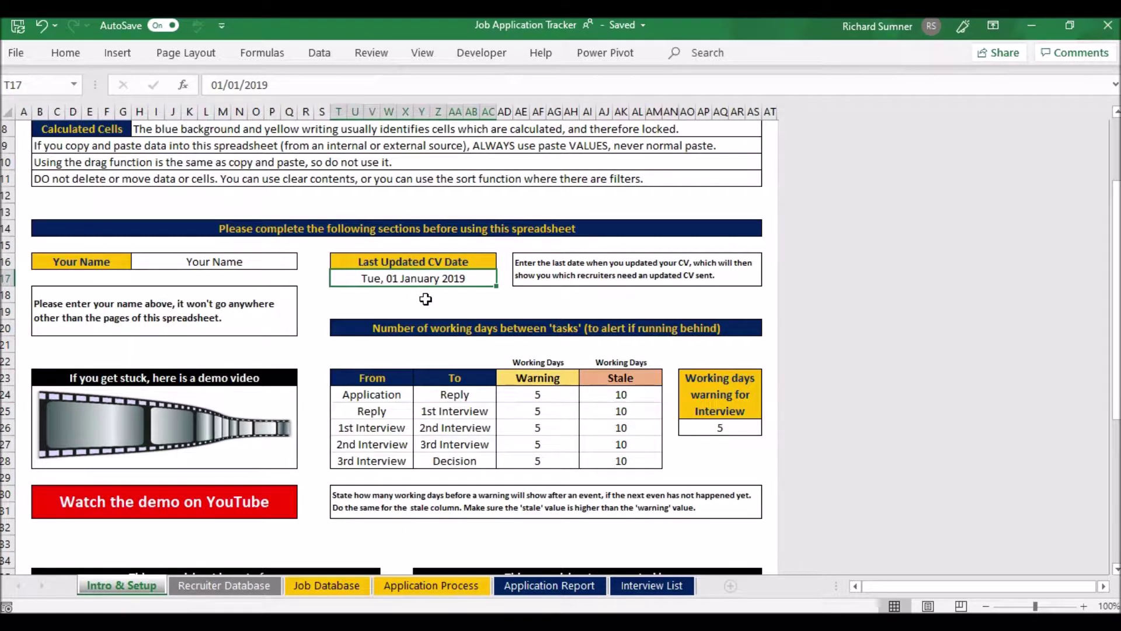
left_click(252, 586)
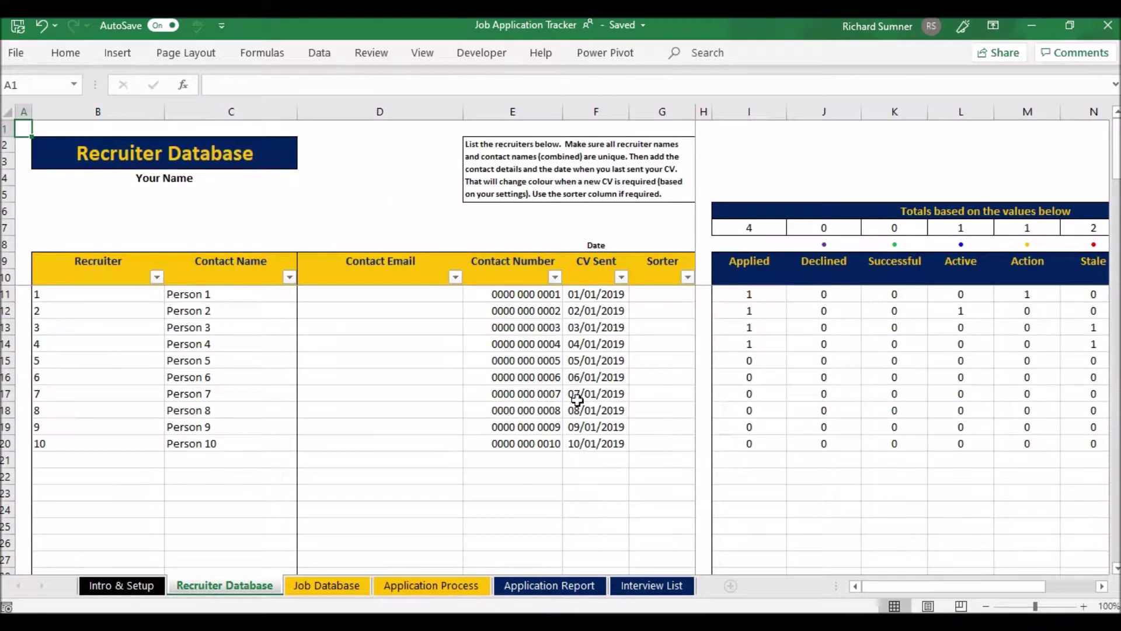
left_click(147, 590)
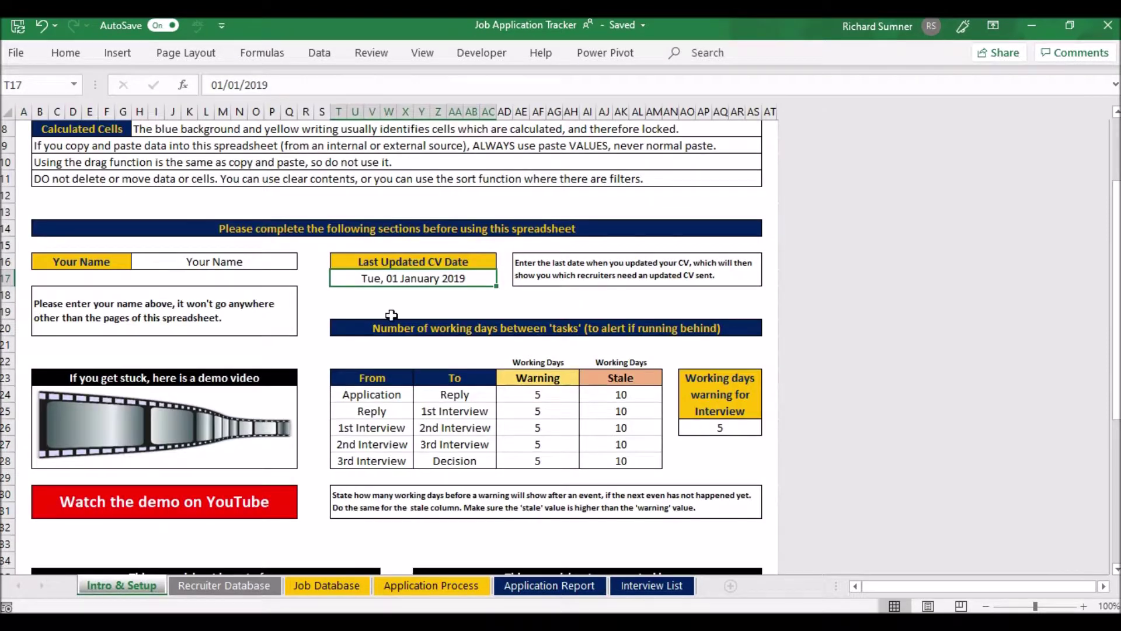
type("3 jan")
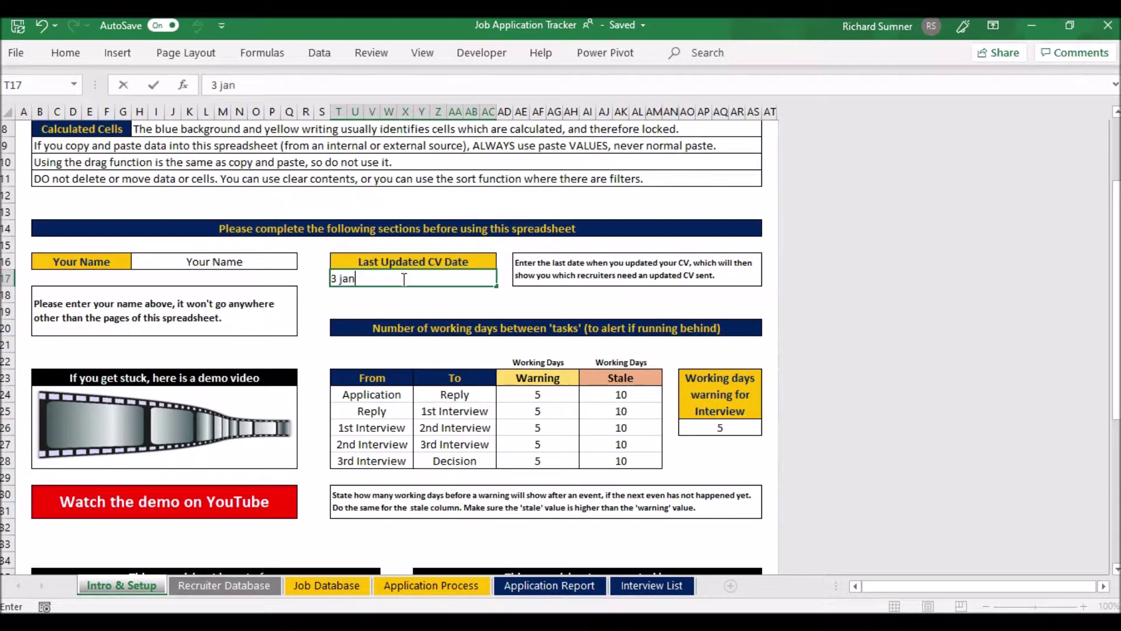
key("Return")
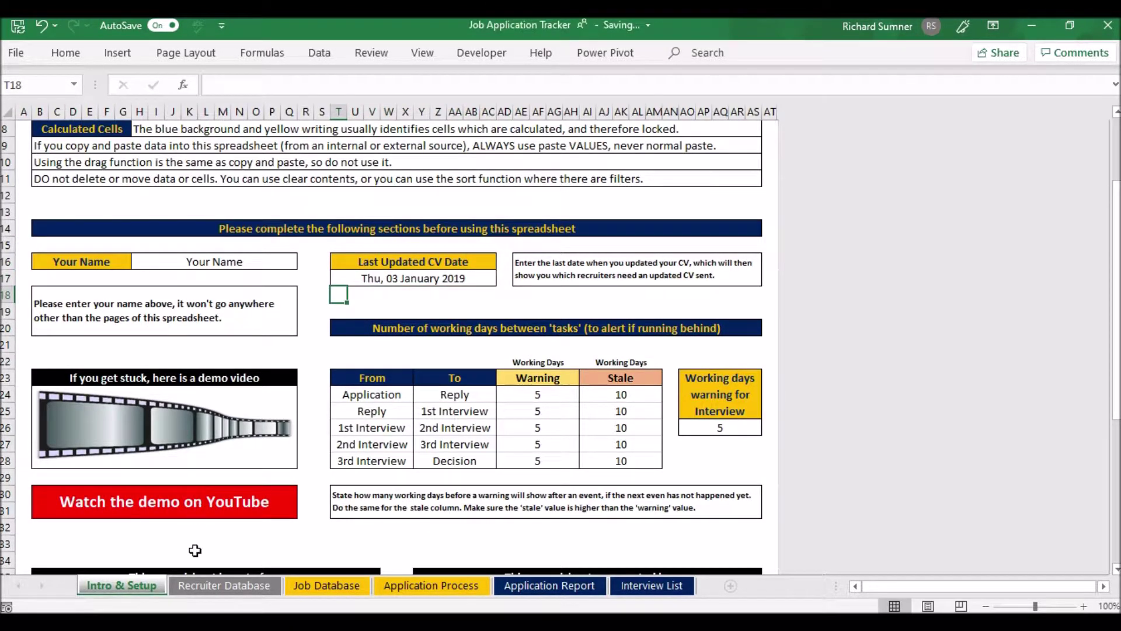
- In the Recruiter Database, set the CV Sent dates for recruiters 1 and 2 to 3 January 2019
left_click(224, 587)
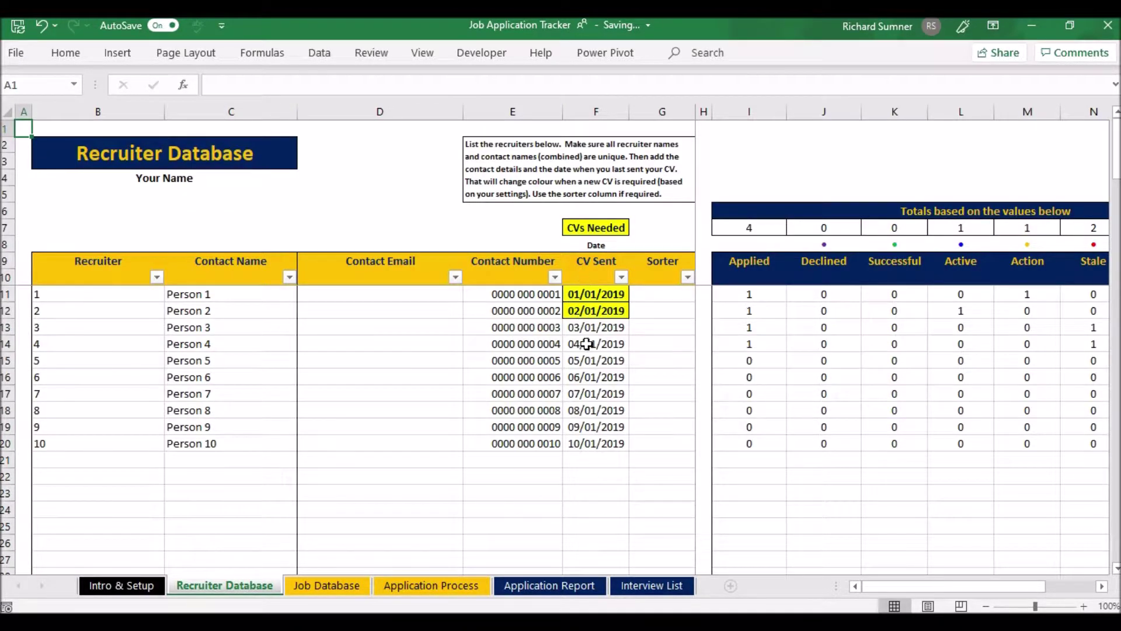
left_click(587, 298)
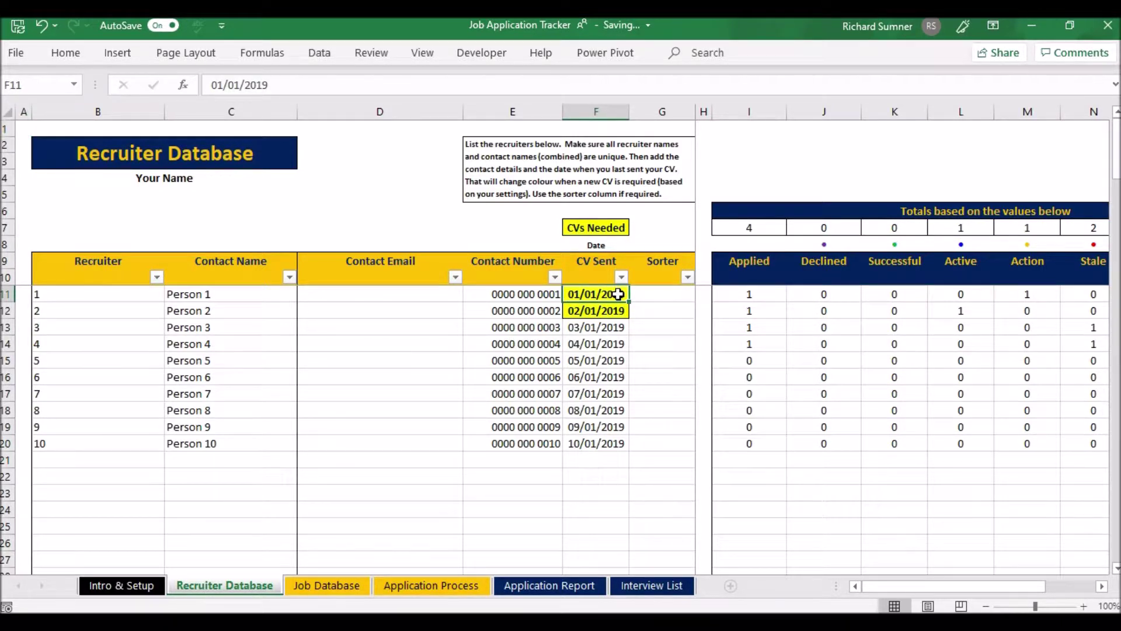
type("3 jan")
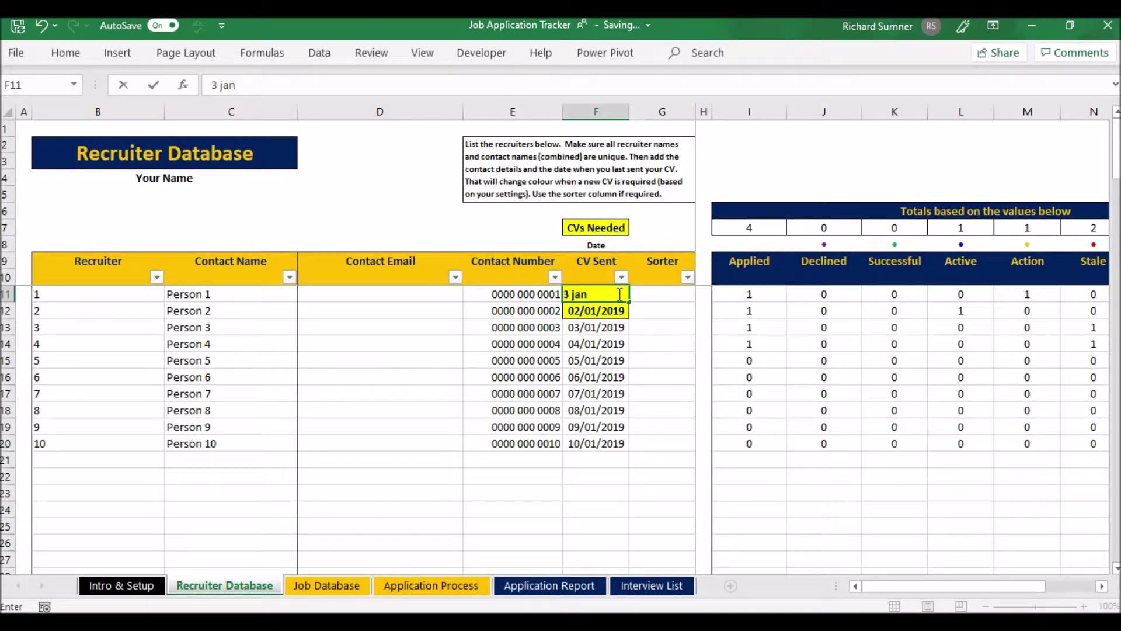
key("Return")
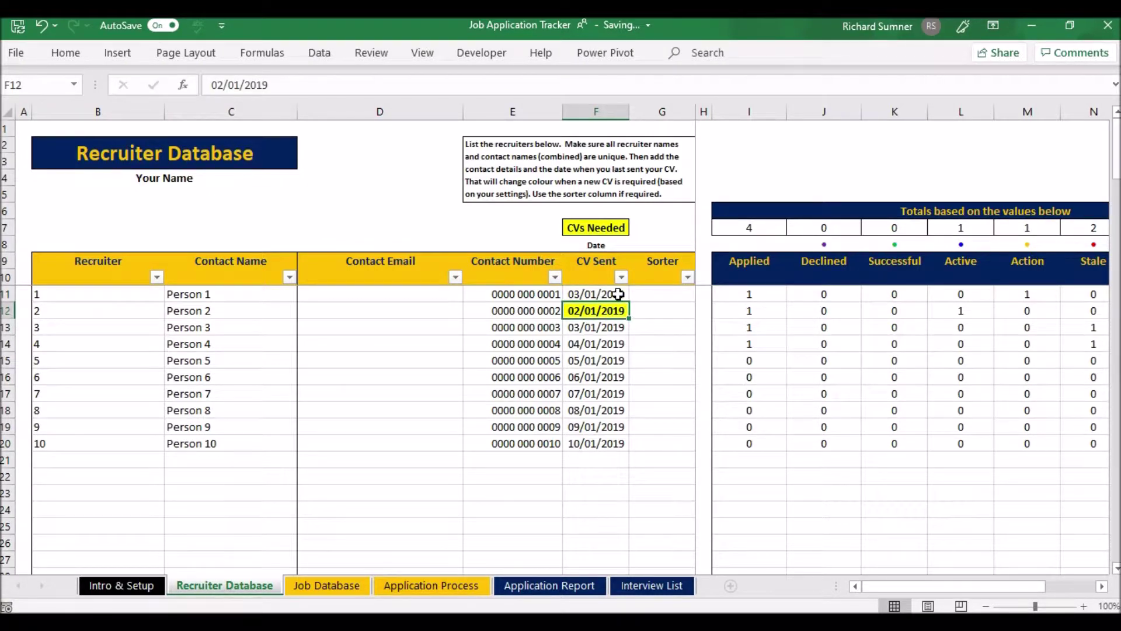
type("3 jan")
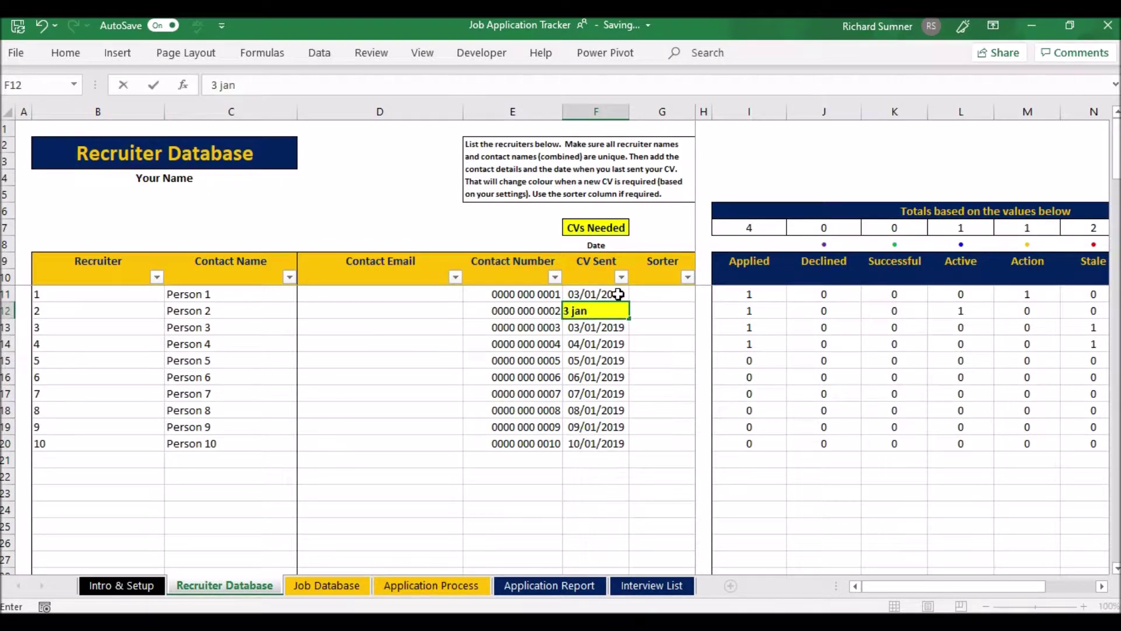
key("Return")
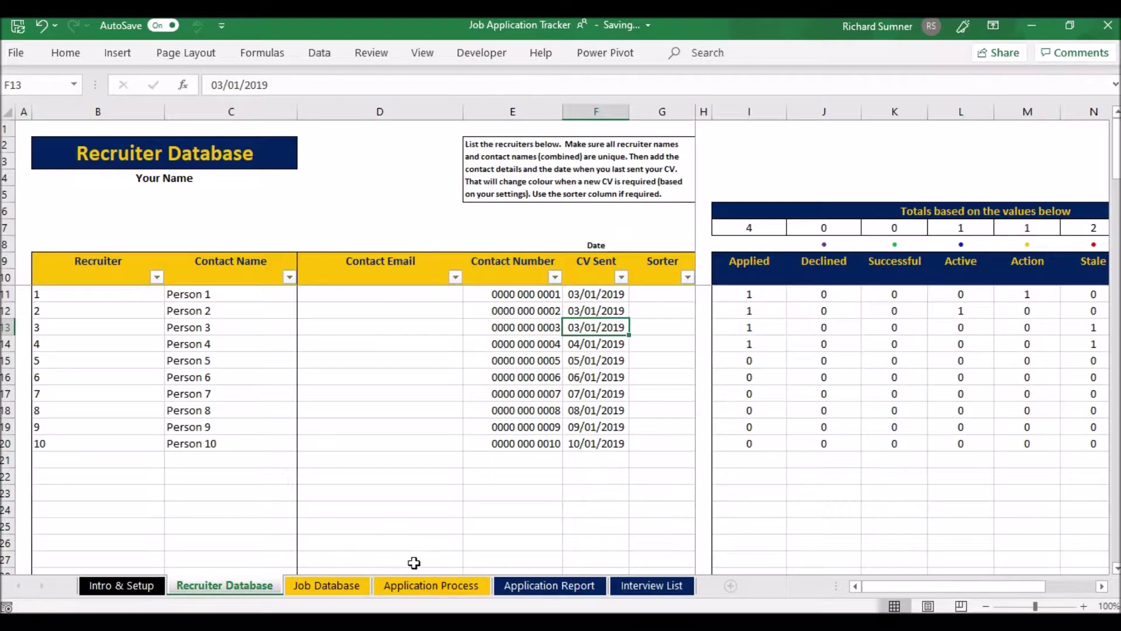
- Review the warning and stale working-day settings and the interview warning value on the Intro & Setup sheet
left_click(153, 590)
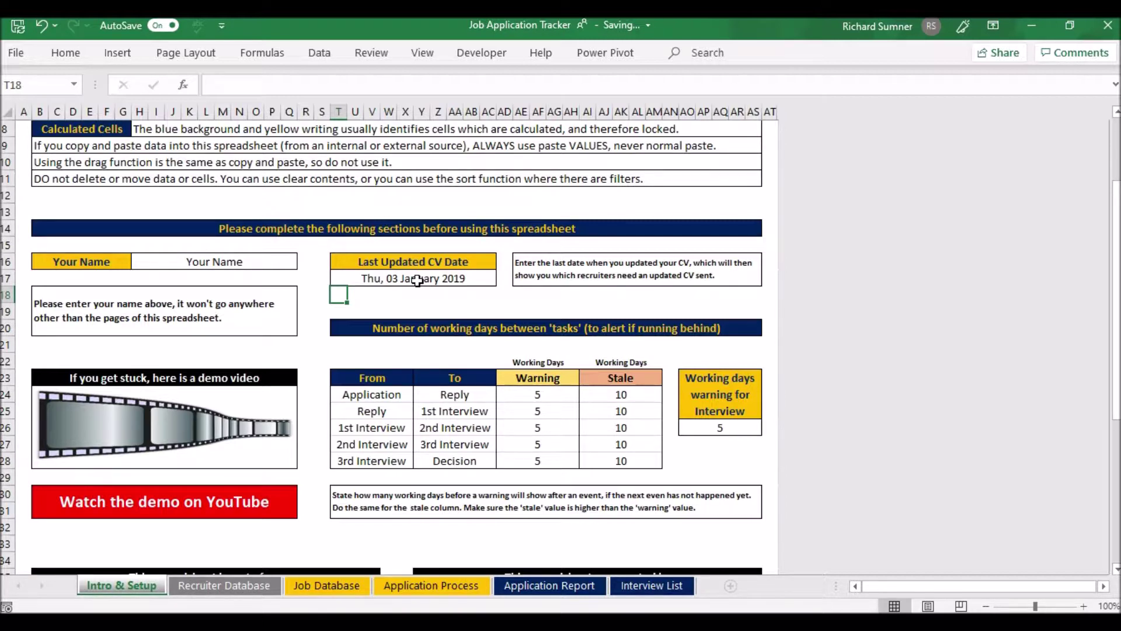
scroll(417, 281, "down", 2)
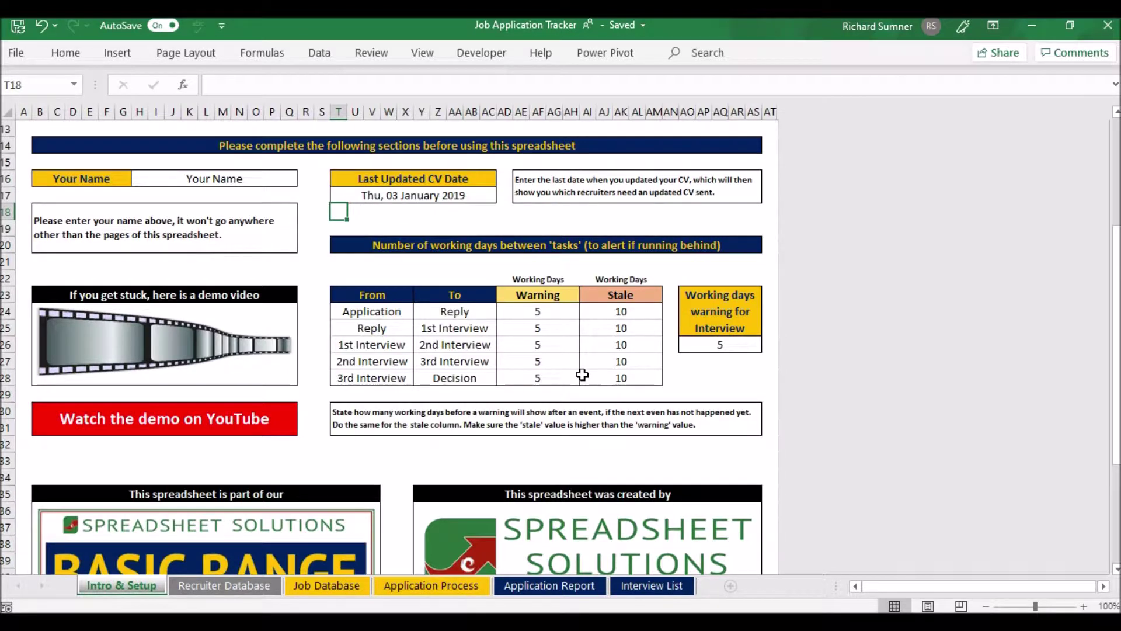
left_click(711, 349)
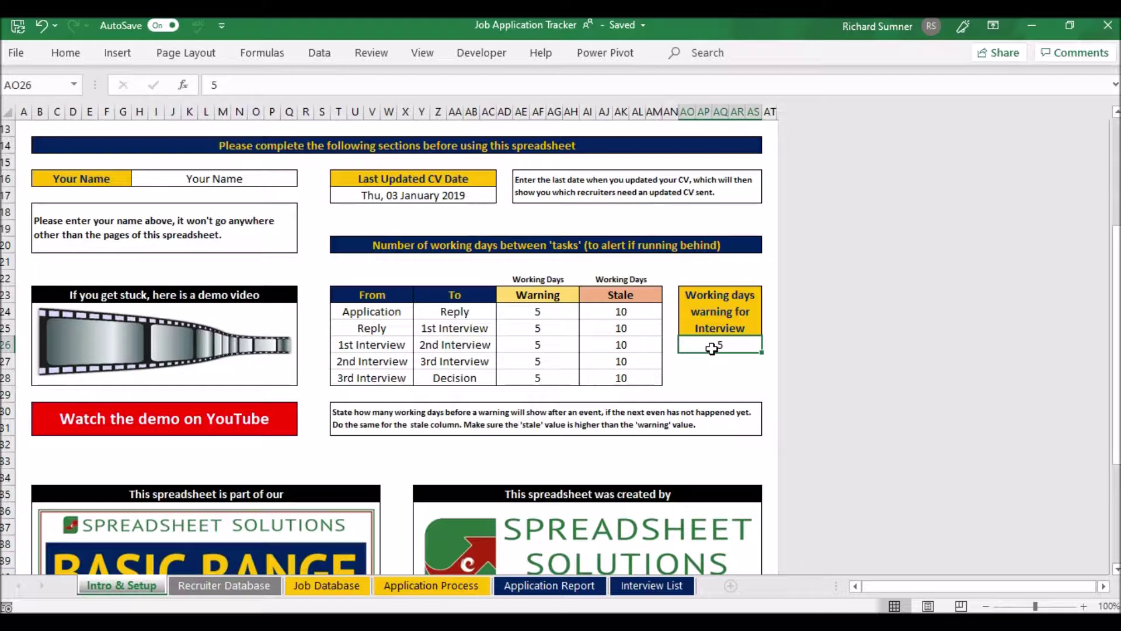
key("Down")
key("Down")
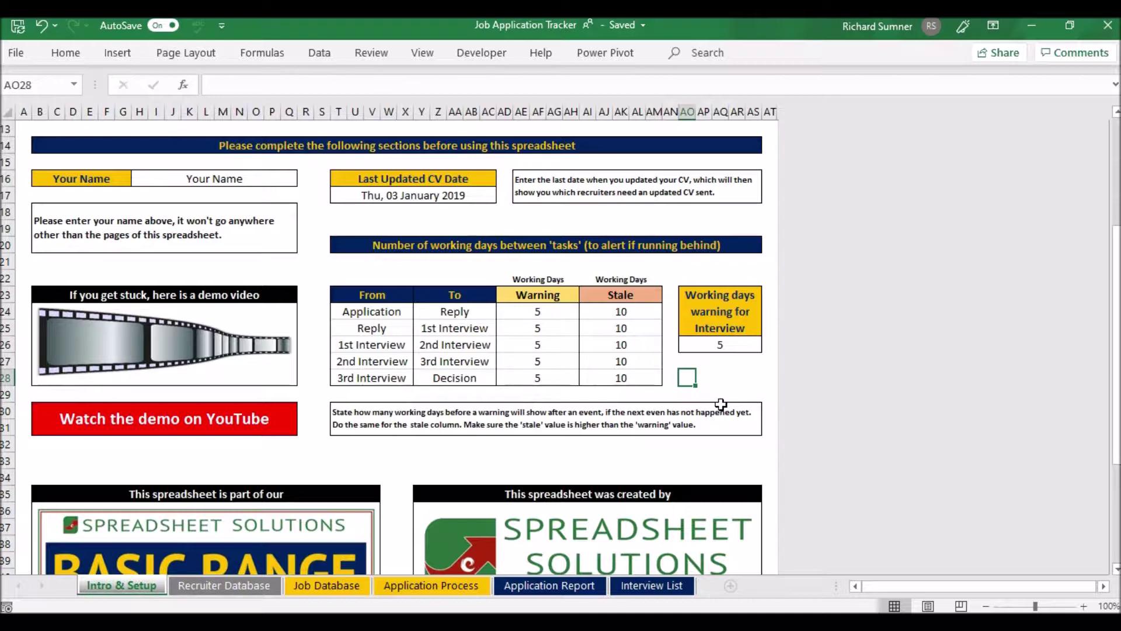
key("Left")
key("Up")
key("Up")
key("Up")
key("Up")
key("Up")
key("Up")
key("Up")
key("Left")
key("Left")
key("Left")
key("Left")
key("Left")
key("Left")
key("Left")
key("Left")
key("Left")
key("Left")
key("Left")
key("Left")
key("Left")
key("Left")
key("Left")
key("Left")
key("Left")
key("Left")
key("Left")
key("Left")
key("Left")
key("Left")
key("Left")
key("Left")
key("Left")
key("Left")
key("Left")
key("Left")
key("Left")
key("Left")
key("Left")
key("Left")
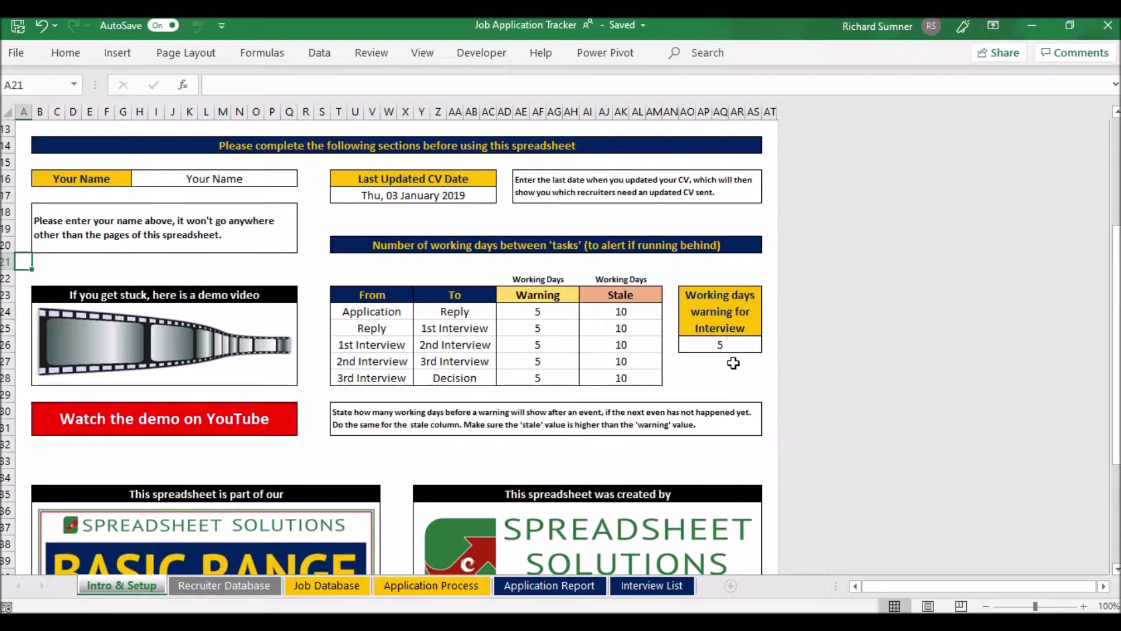
key("ctrl+Home")
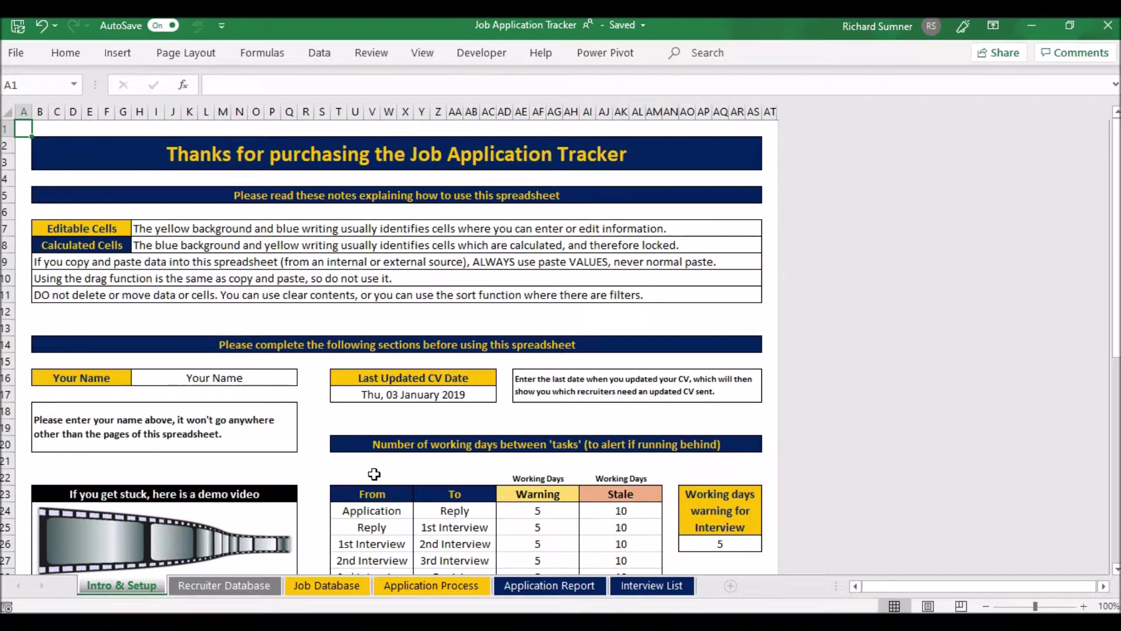
- In the Recruiter Database, copy the Applied figures in I11:I20 and paste them as values into the Sorter column from G11
left_click(245, 590)
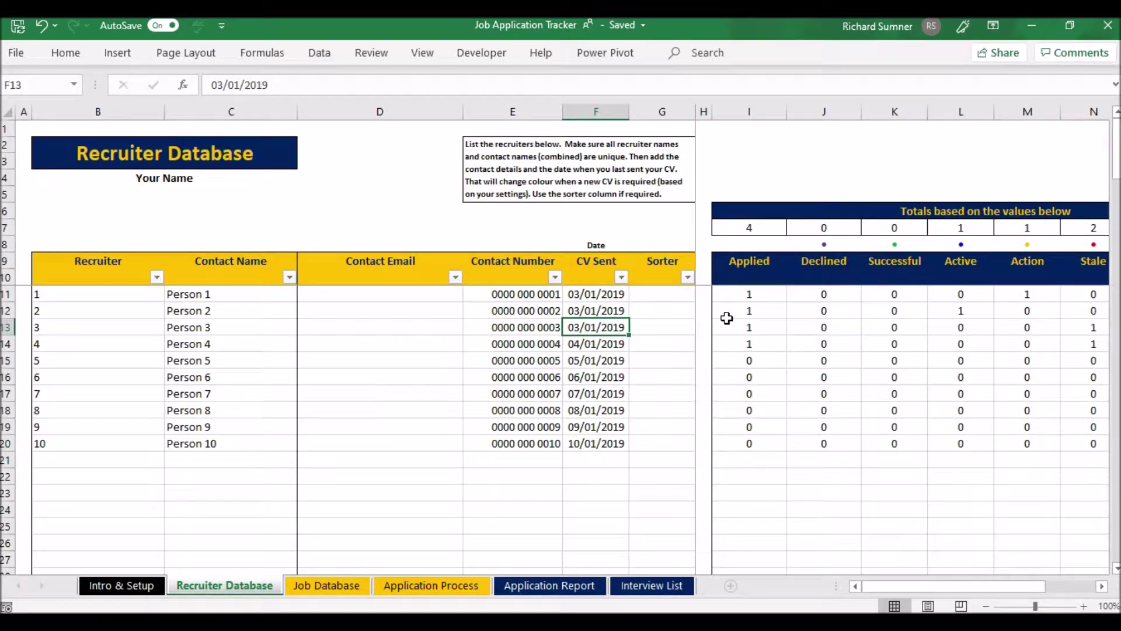
left_click(743, 290)
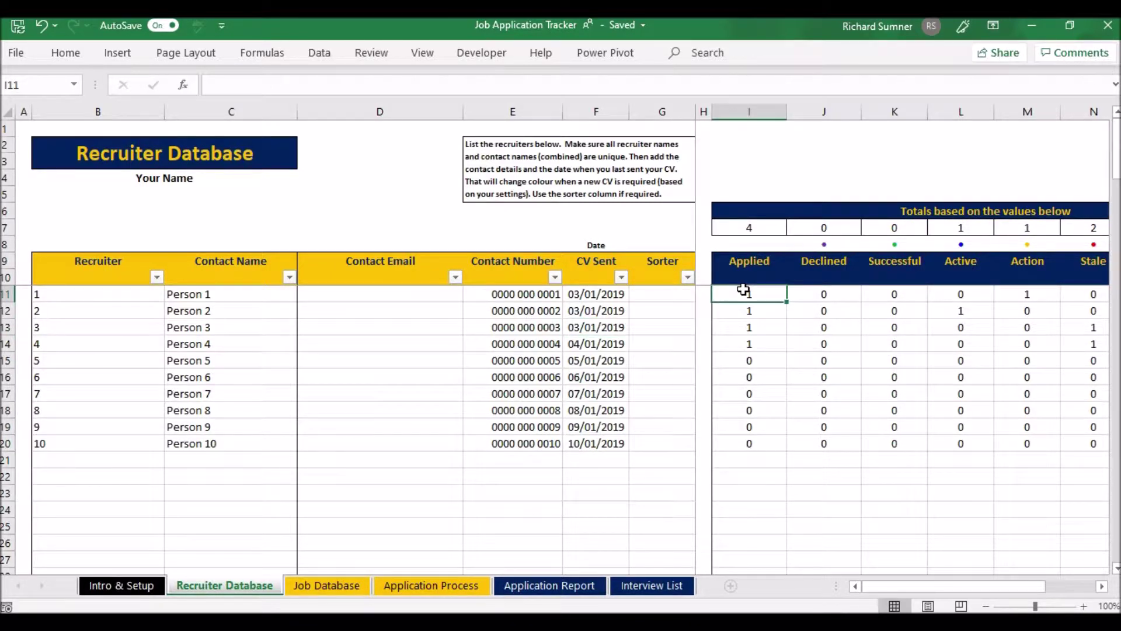
key("ctrl+shift+Down")
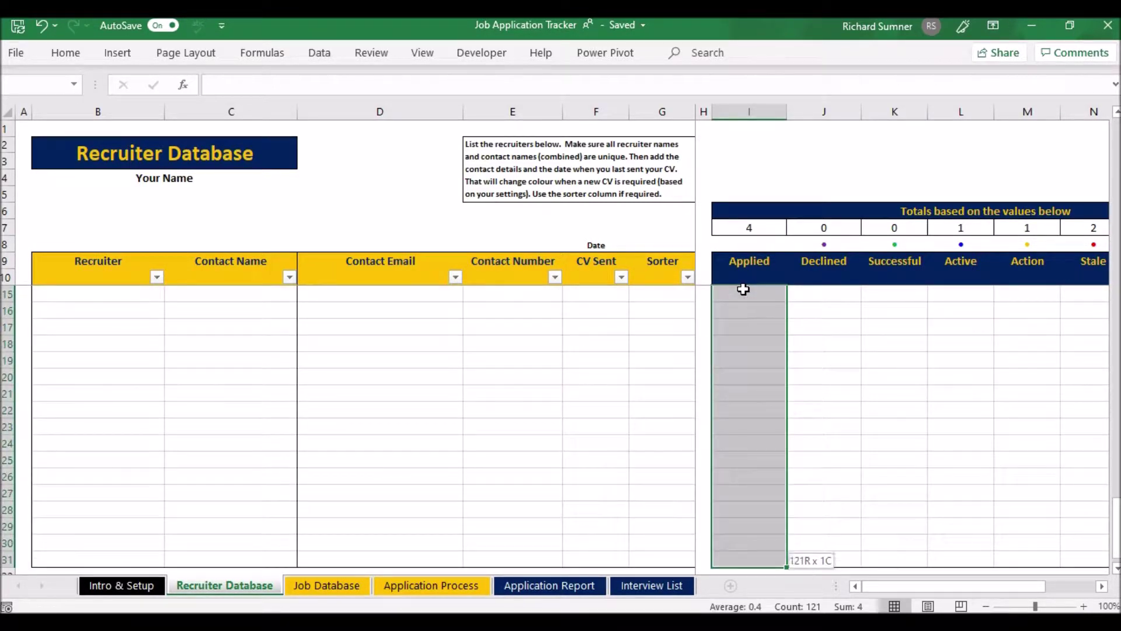
key("ctrl+shift+Up")
key("shift+Down")
key("shift+Down")
key("shift+Down")
key("shift+Down")
key("shift+Down")
key("shift+Down")
key("shift+Down")
key("shift+Down")
key("shift+Down")
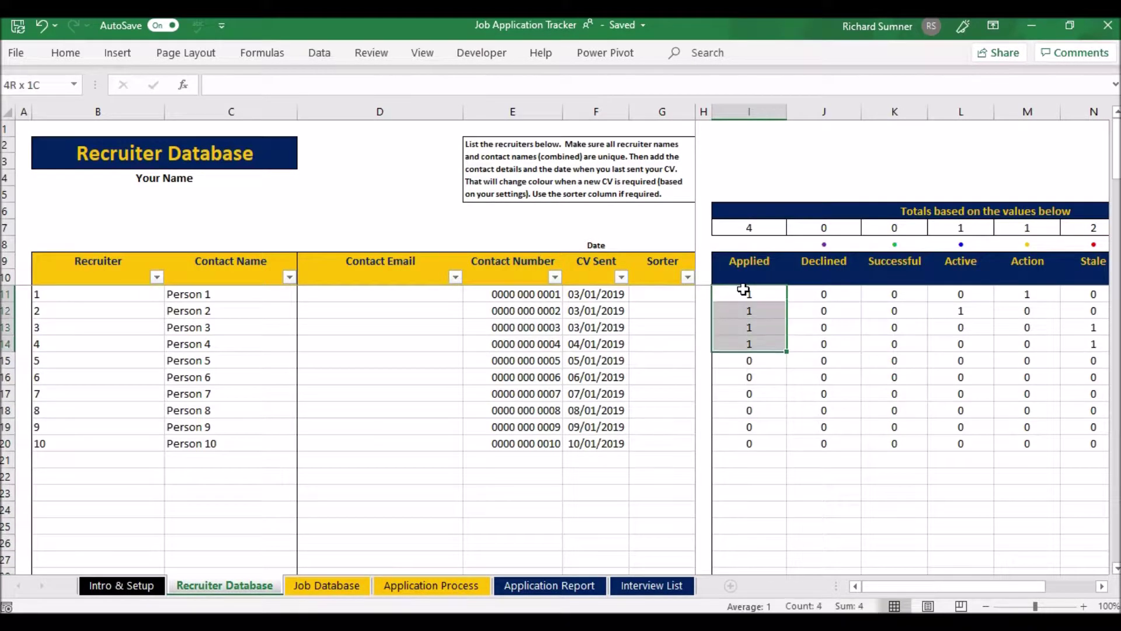
right_click(747, 331)
left_click(789, 159)
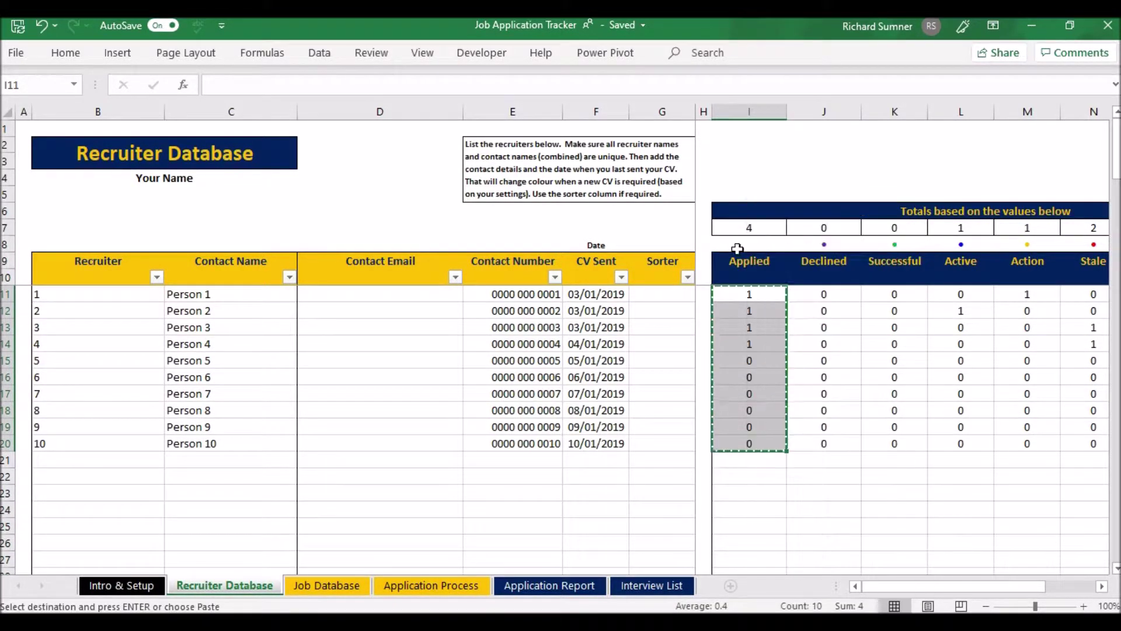
right_click(664, 292)
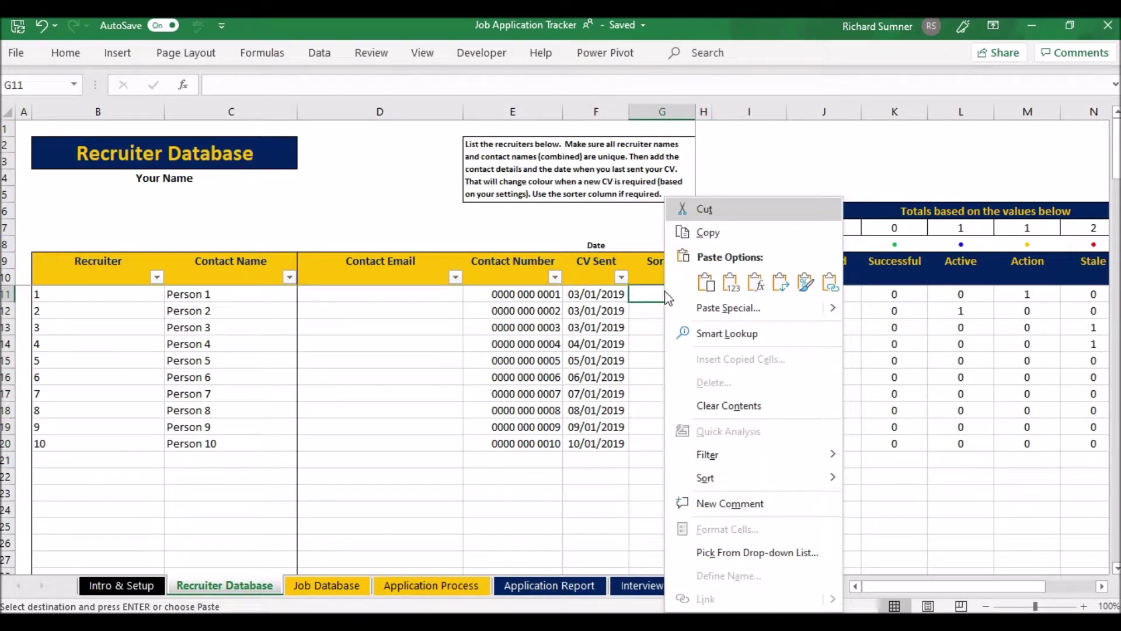
left_click(727, 283)
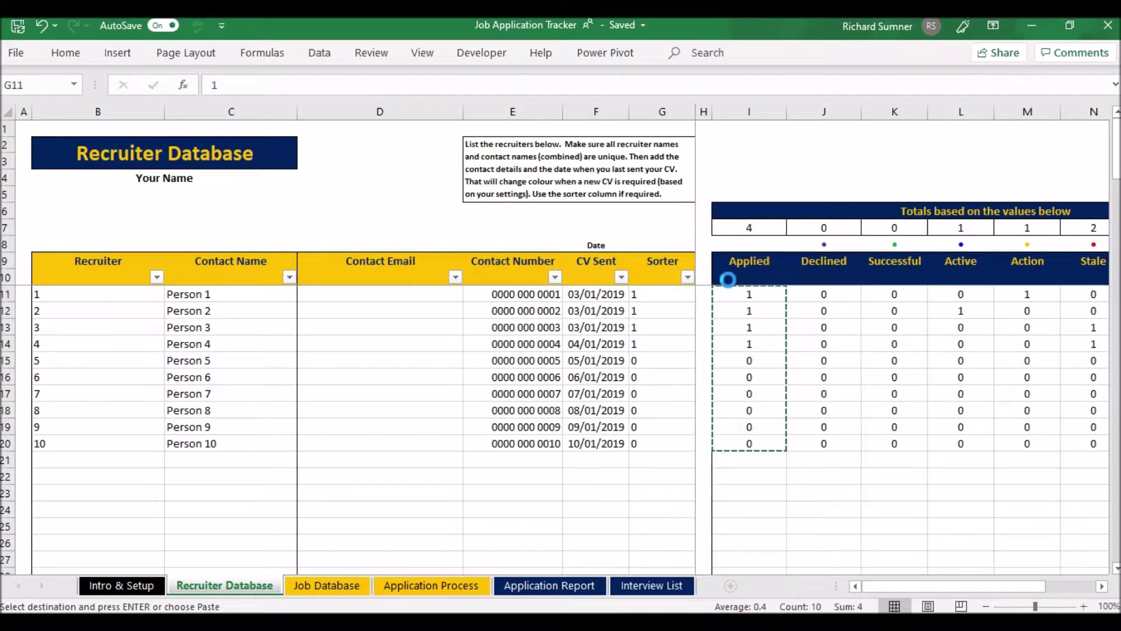
right_click(676, 293)
left_click(721, 283)
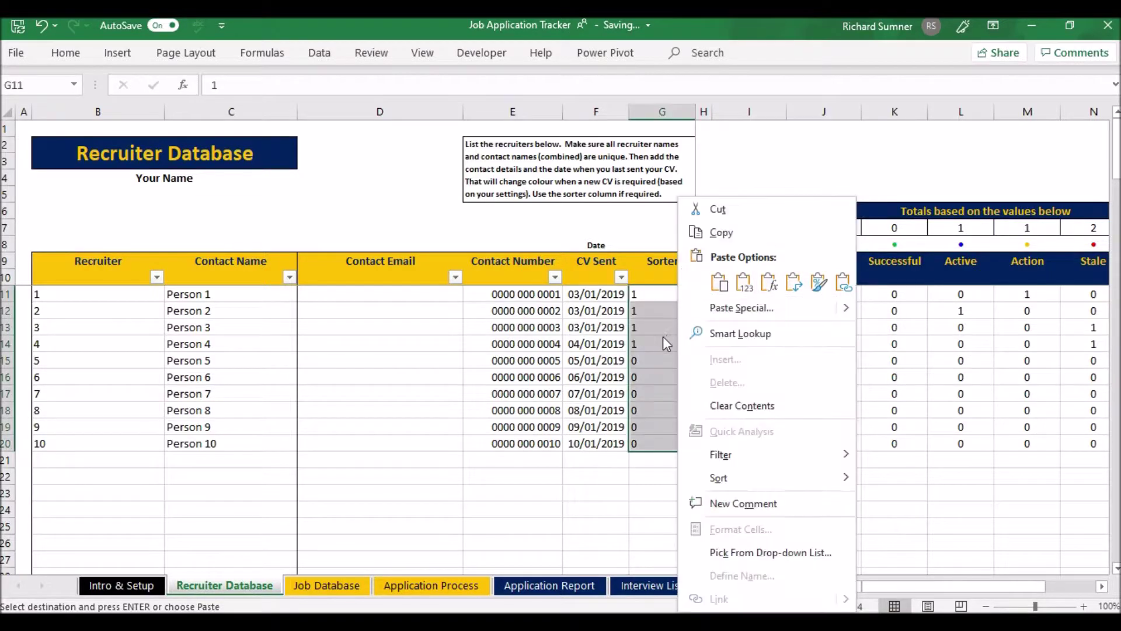
key("v")
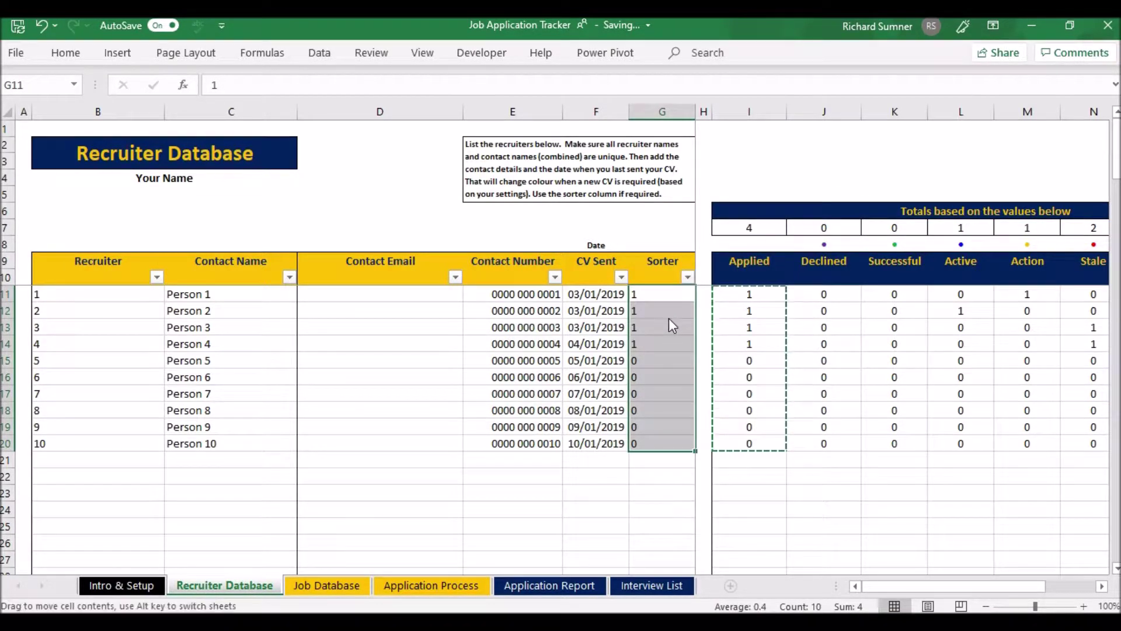
key("Escape")
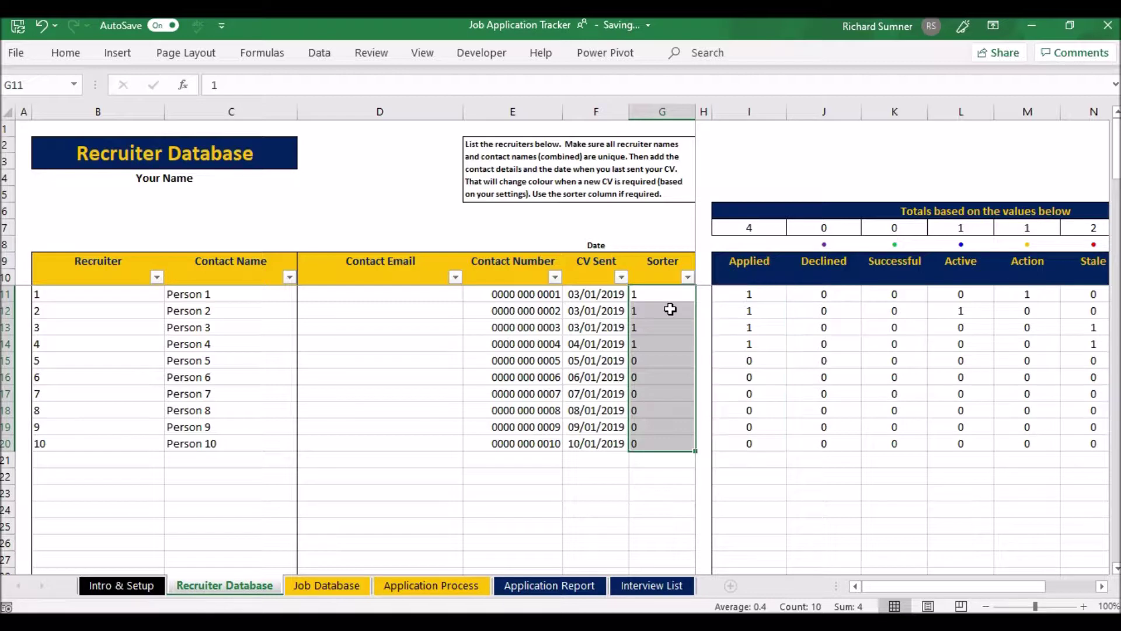
- View the Sorter column's sort options without applying one, and clear the contents of G11:G20
left_click(688, 278)
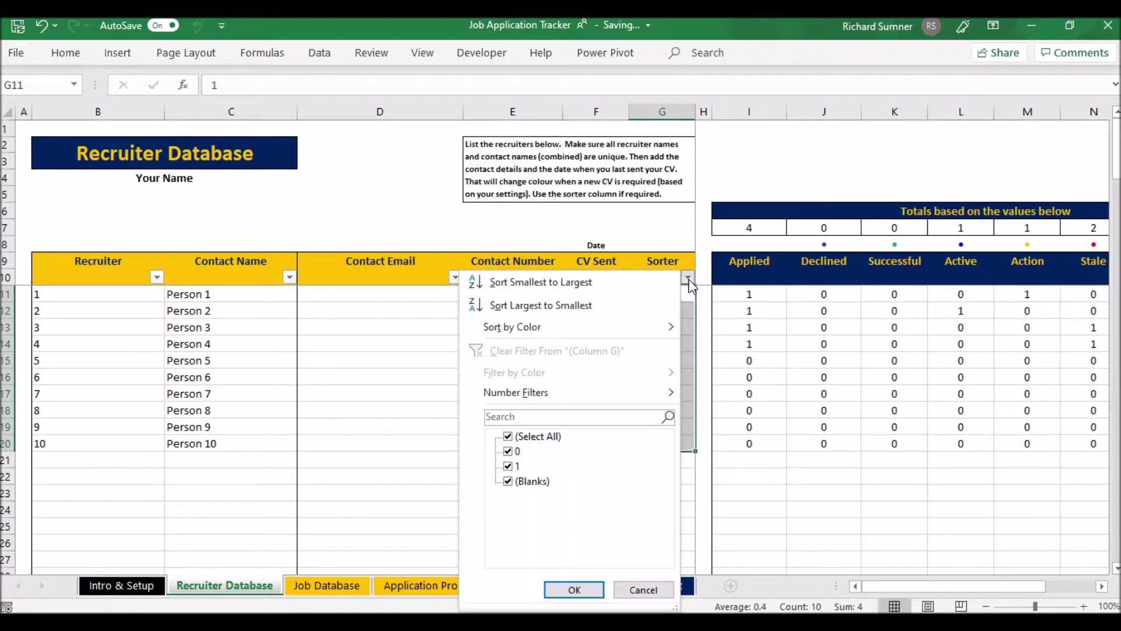
left_click(696, 240)
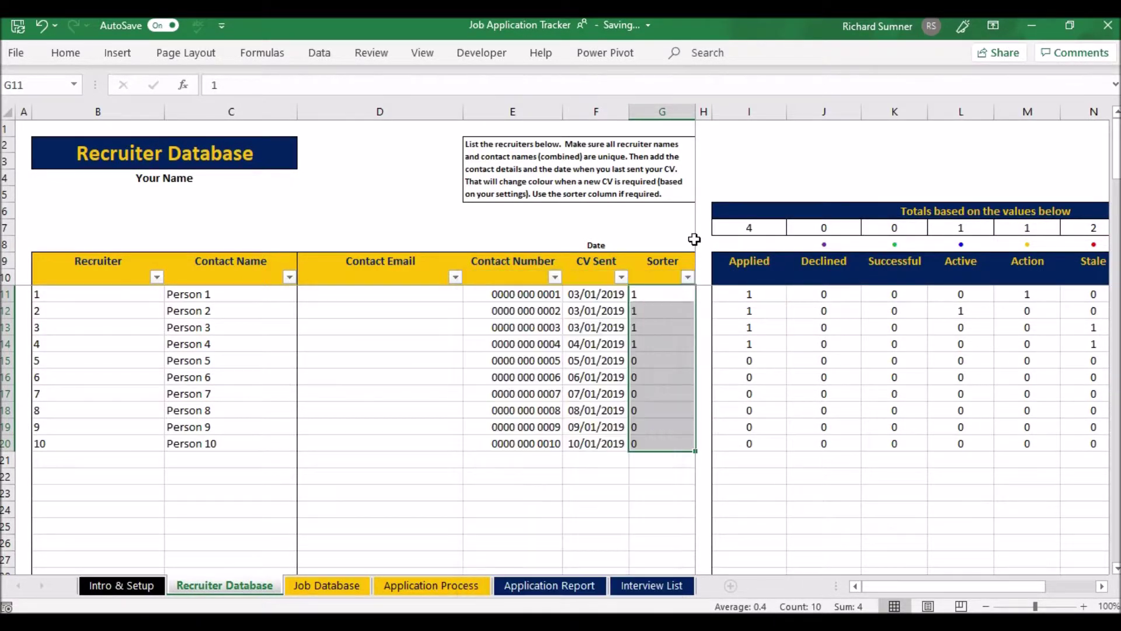
right_click(651, 294)
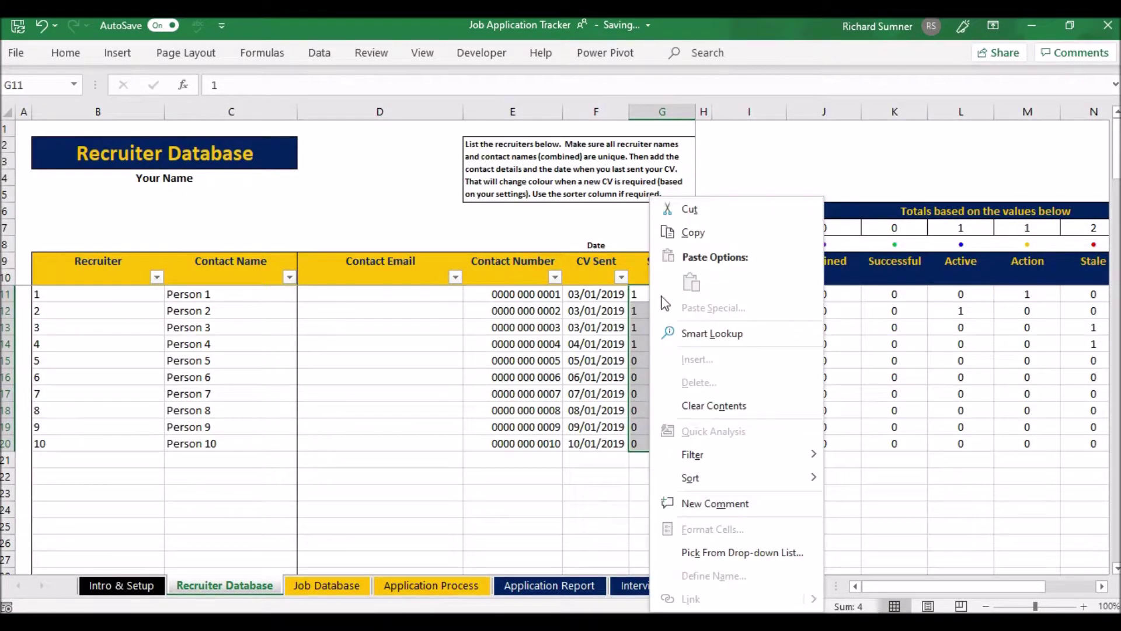
left_click(704, 404)
key("Left")
key("Left")
key("Left")
key("Left")
key("Left")
key("Left")
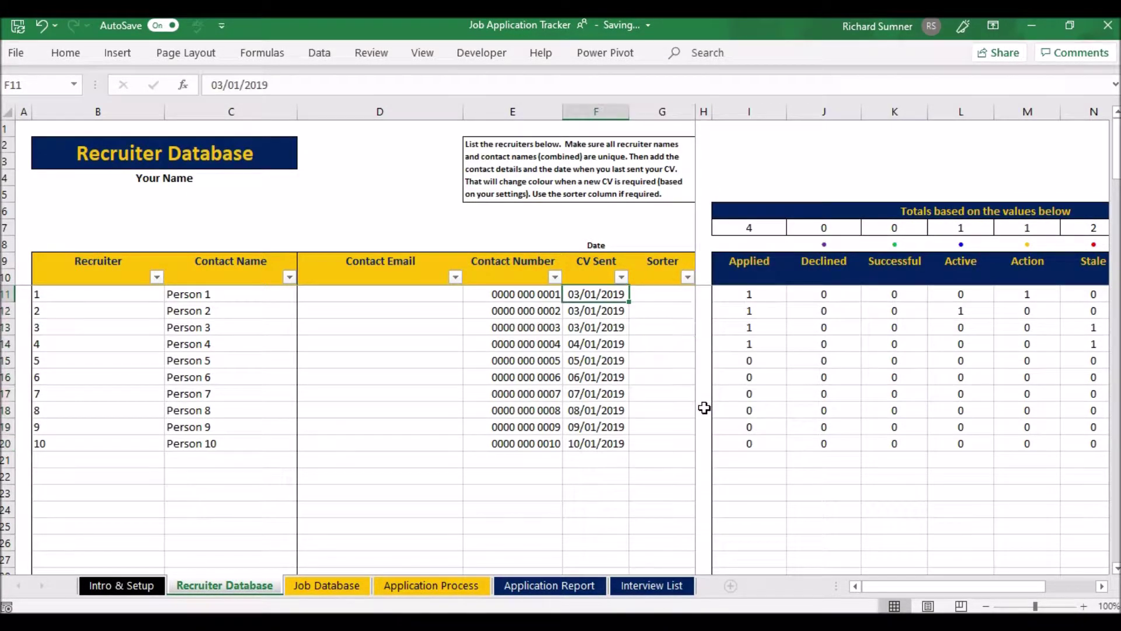
key("Up")
key("Up")
key("Up")
key("Up")
key("ctrl+Home")
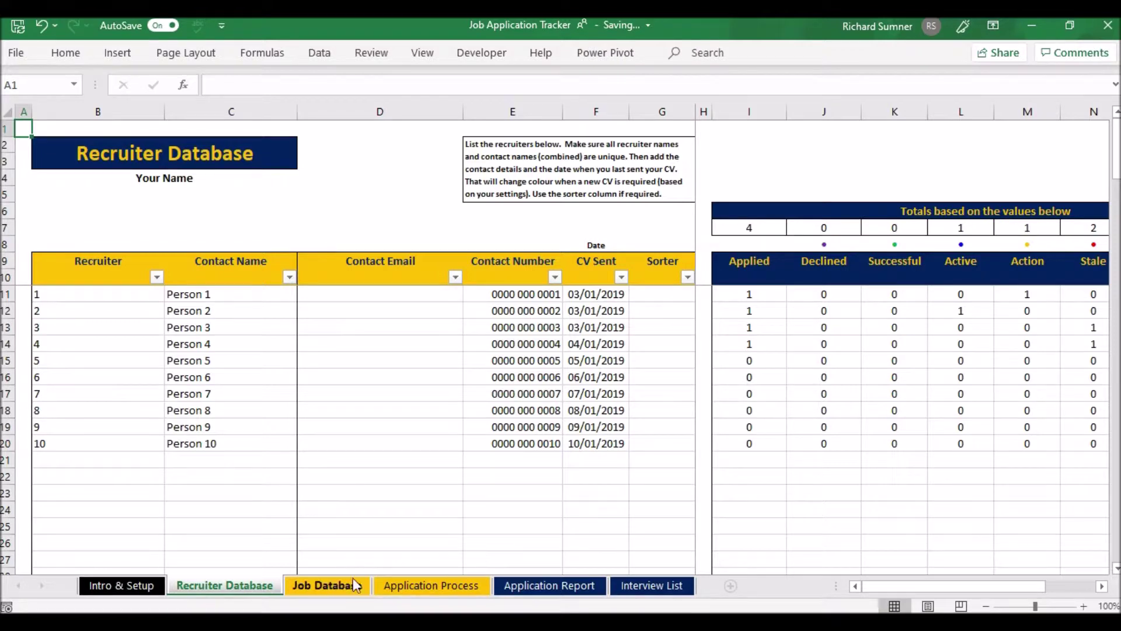
- Open the Job Database sheet and view the Job No choices for the first empty row without picking one
left_click(331, 587)
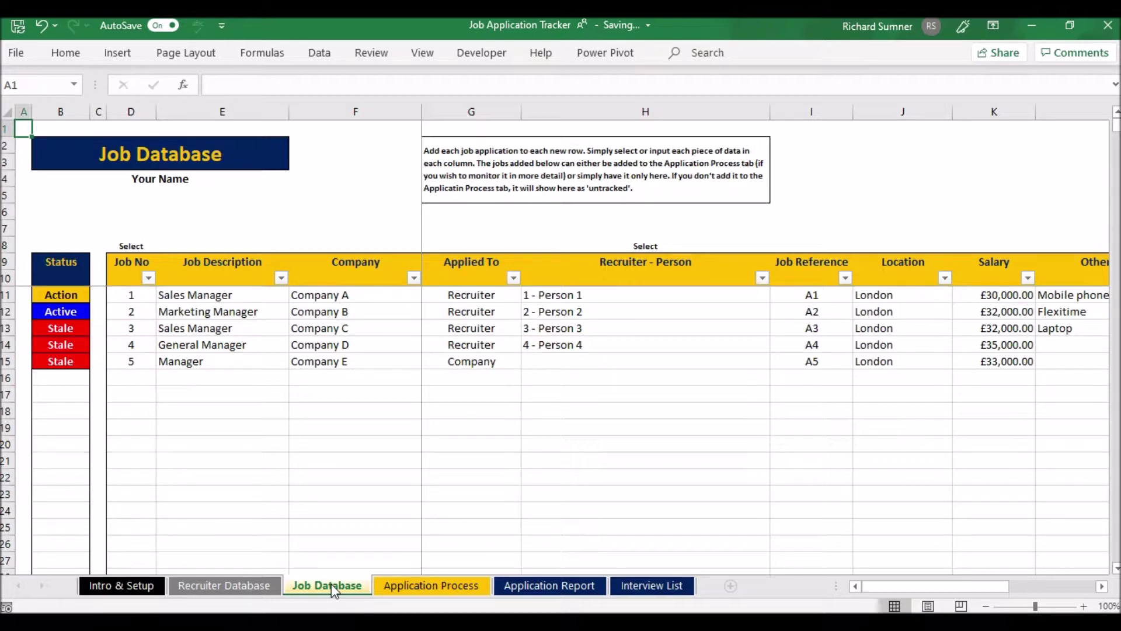
left_click(143, 378)
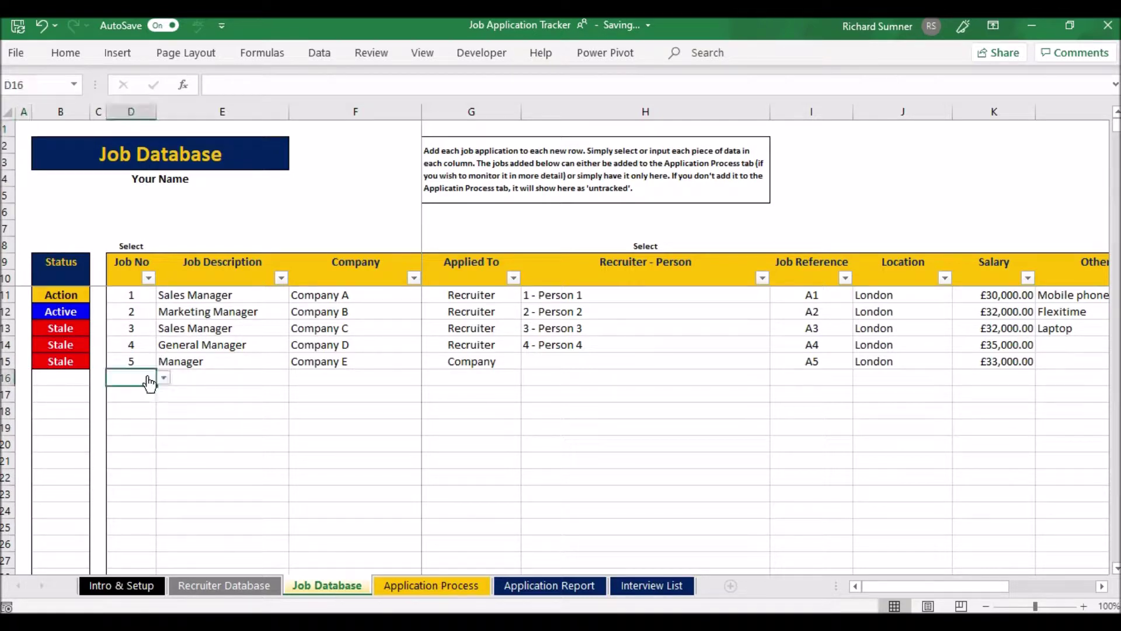
left_click(163, 378)
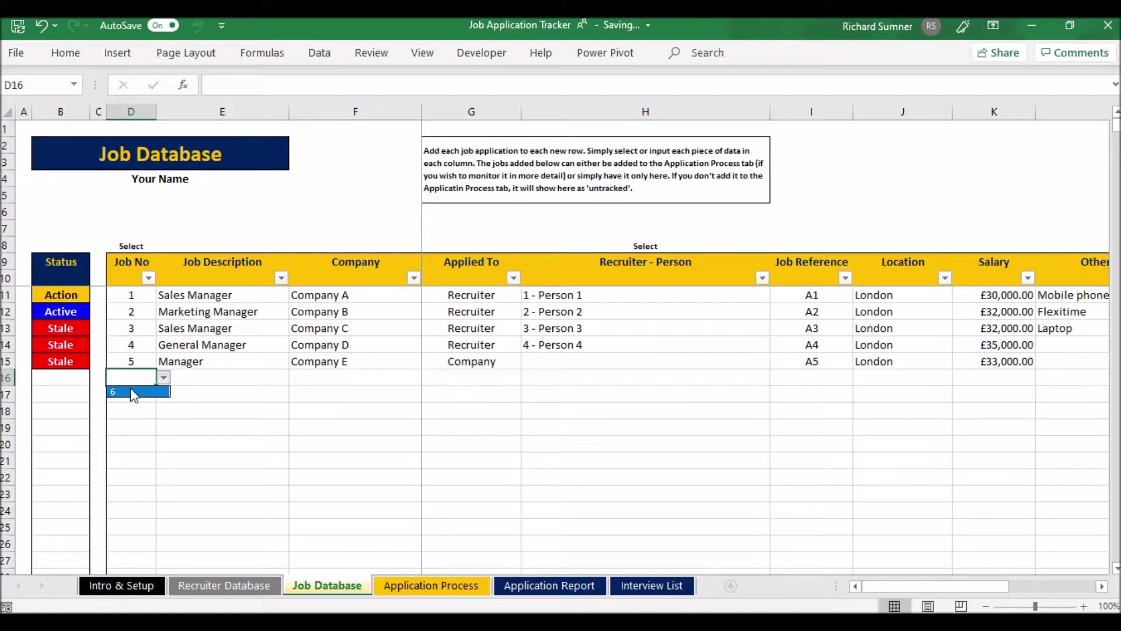
key("Escape")
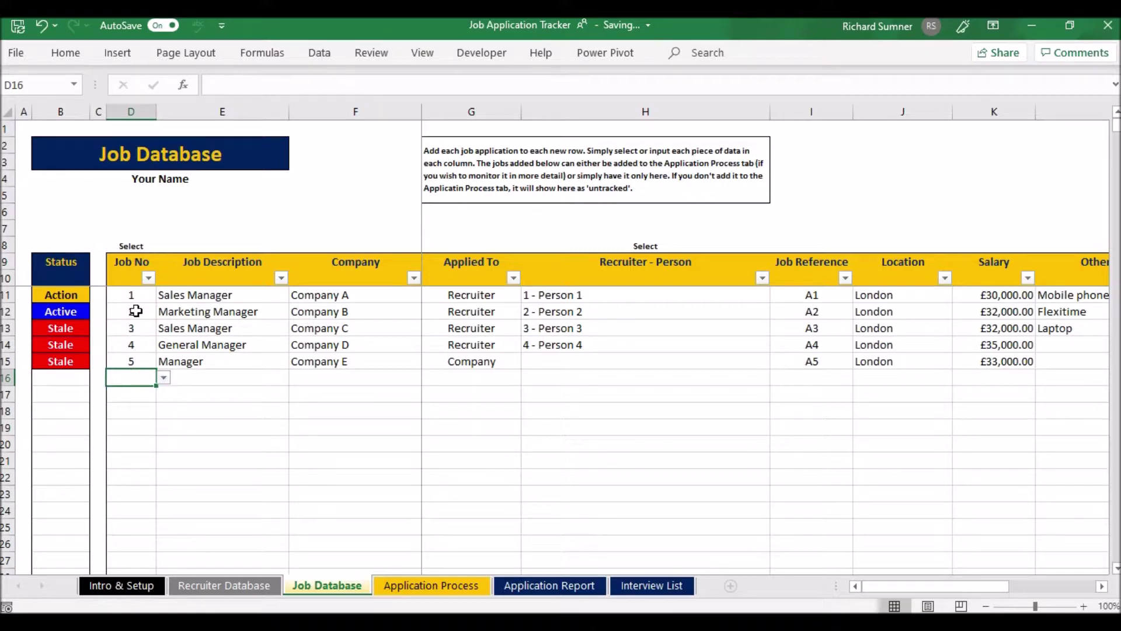
- Go through the Job Description and Company cells of row 16 and view the Applied To choices without selecting any
left_click(185, 378)
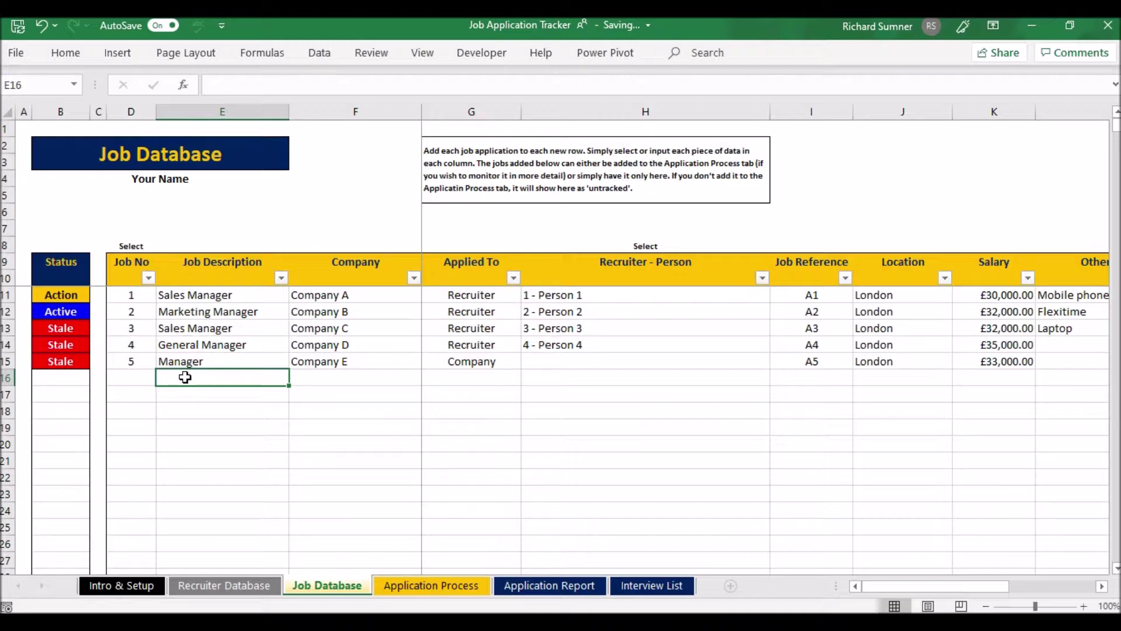
key("Tab")
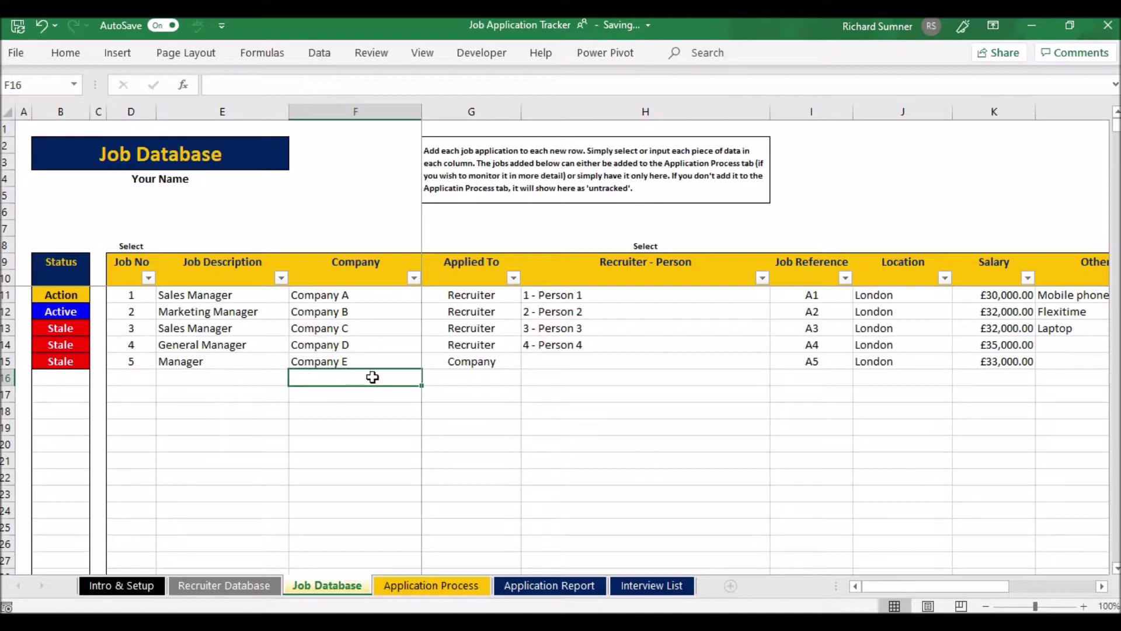
left_click(441, 377)
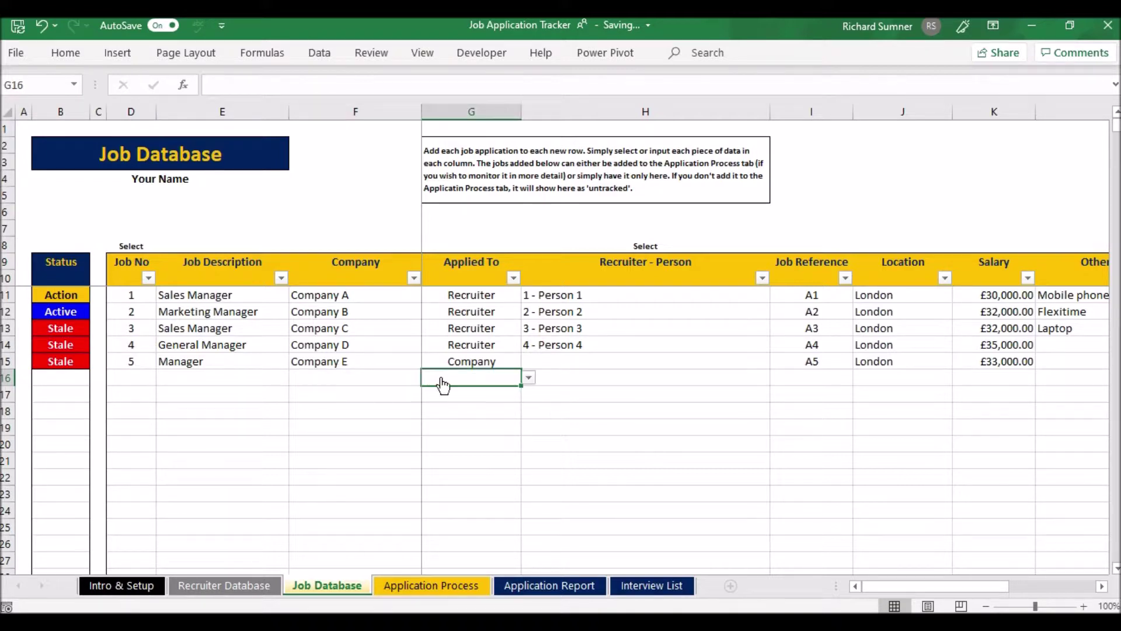
left_click(527, 378)
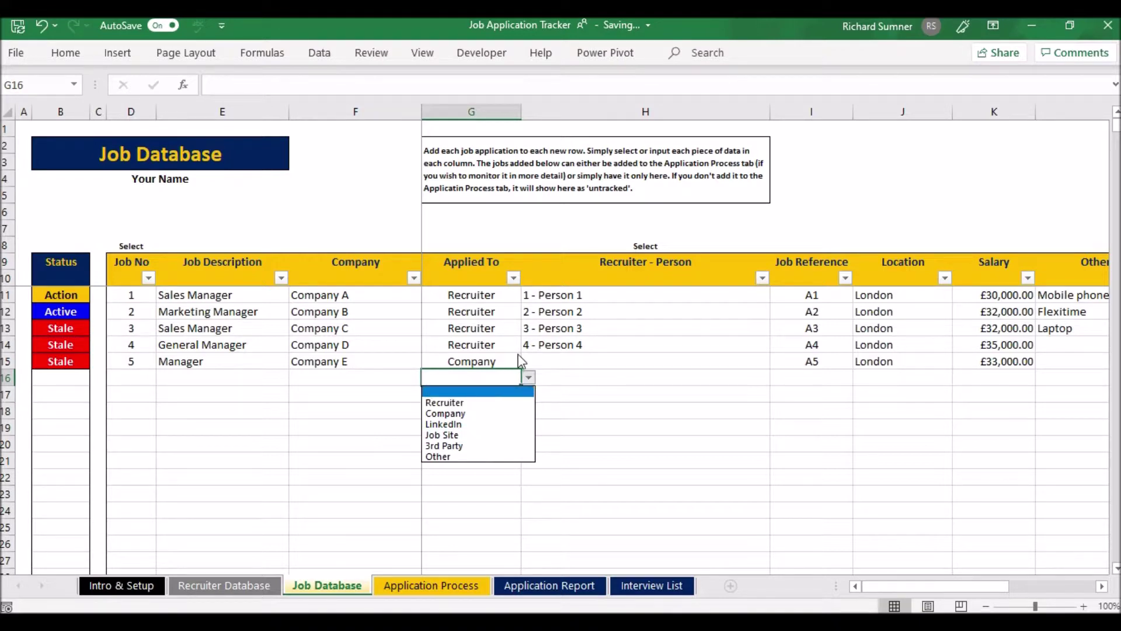
key("Escape")
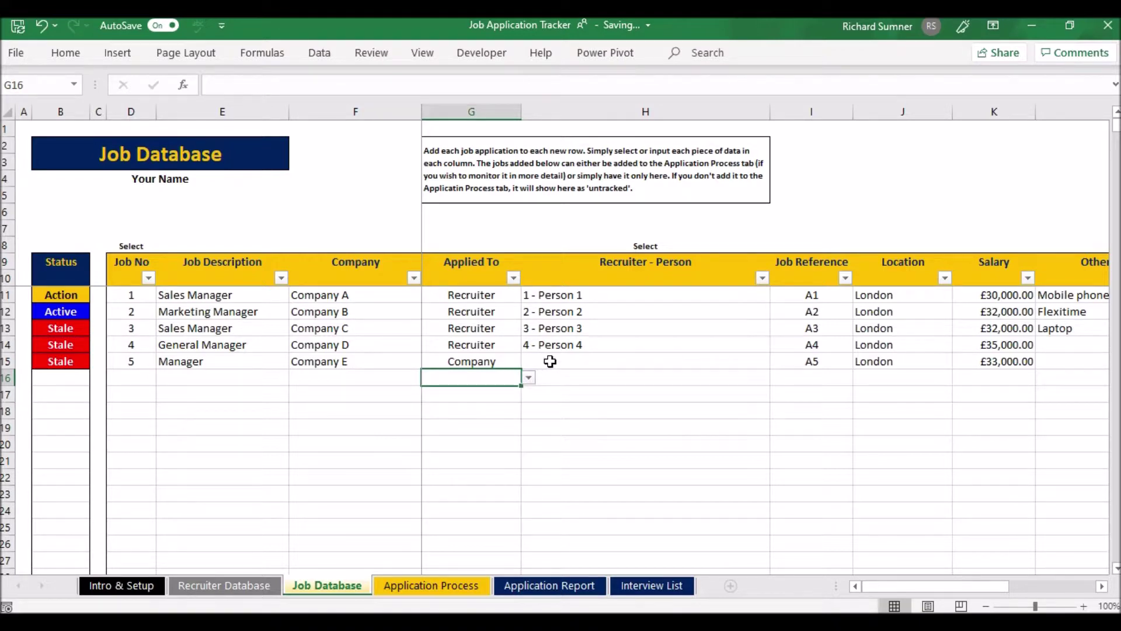
- View the Recruiter - Person choices for the Company E job in H15, leaving the cell blank
left_click(550, 362)
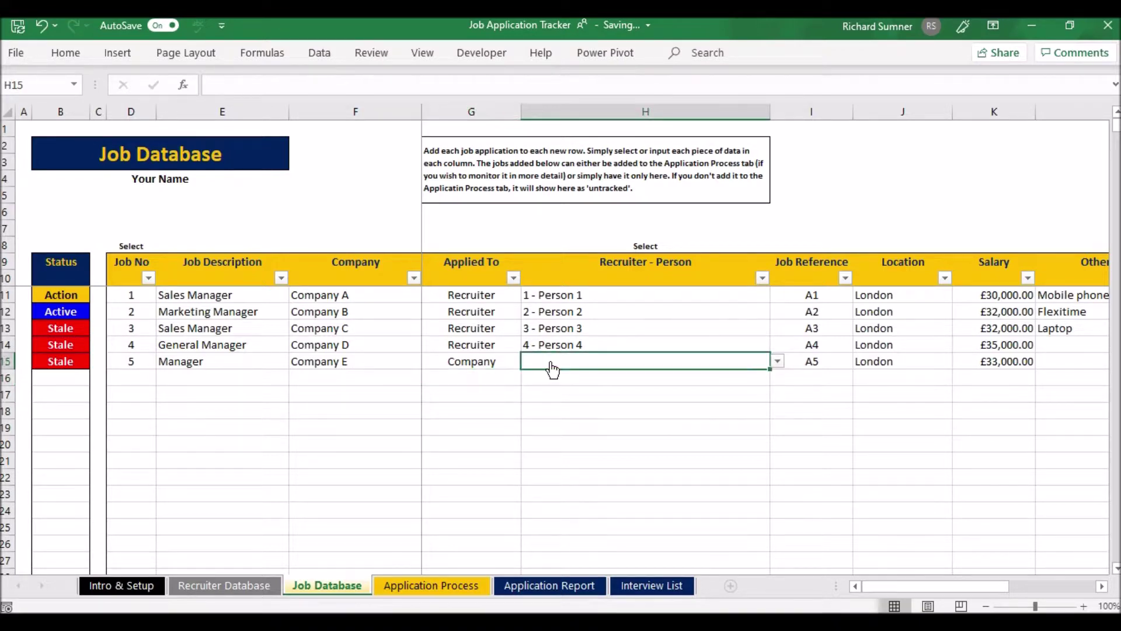
left_click(777, 362)
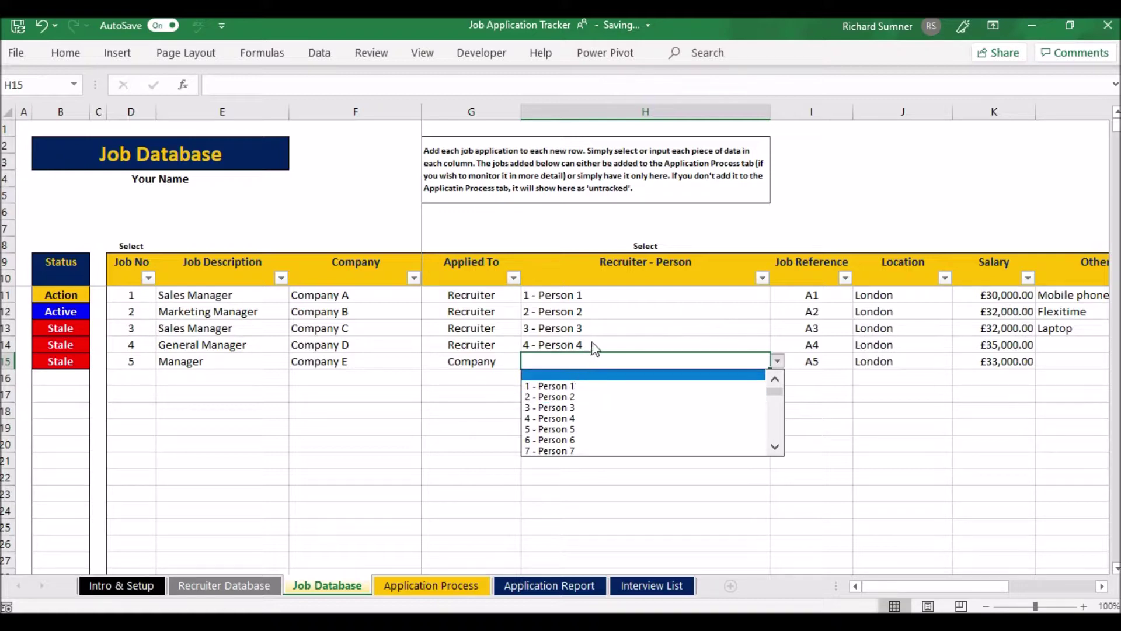
left_click(644, 324)
key("Left")
key("Up")
key("Right")
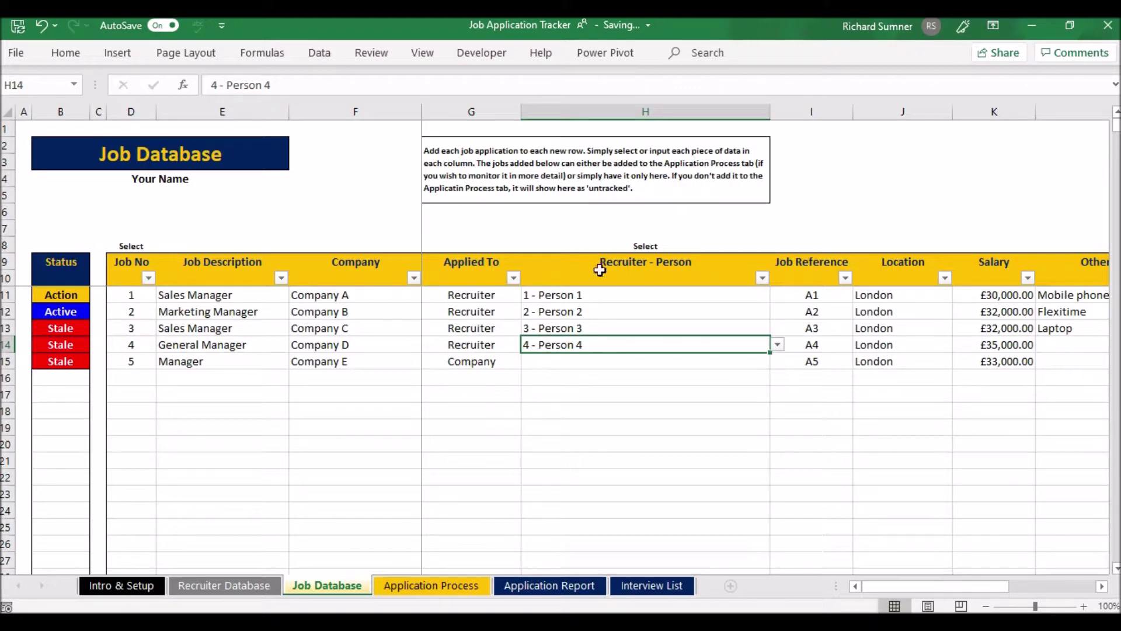
left_click(489, 367)
left_click(566, 365)
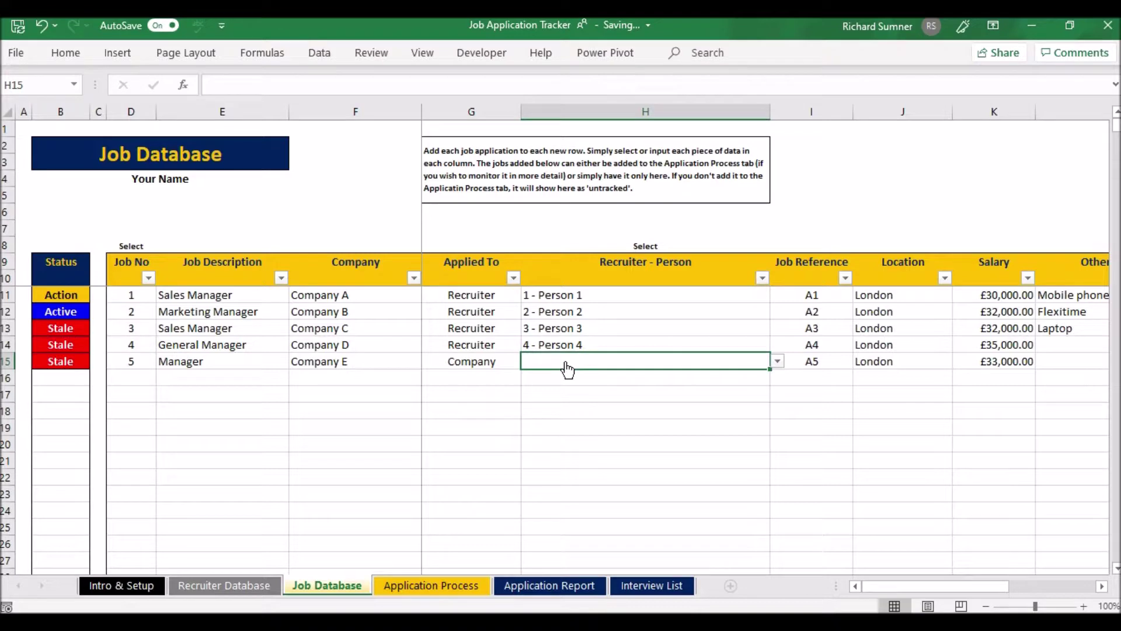
- Review the Job Reference, Location, Salary and Other Benefits columns of the listed jobs
key("Right")
key("Right")
key("Right")
key("Right")
key("Right")
left_click(565, 361)
key("Left")
key("Up")
key("Up")
key("Up")
key("Down")
key("Down")
key("Up")
key("Up")
key("Up")
key("Down")
key("Down")
scroll(566, 361, "left", 1)
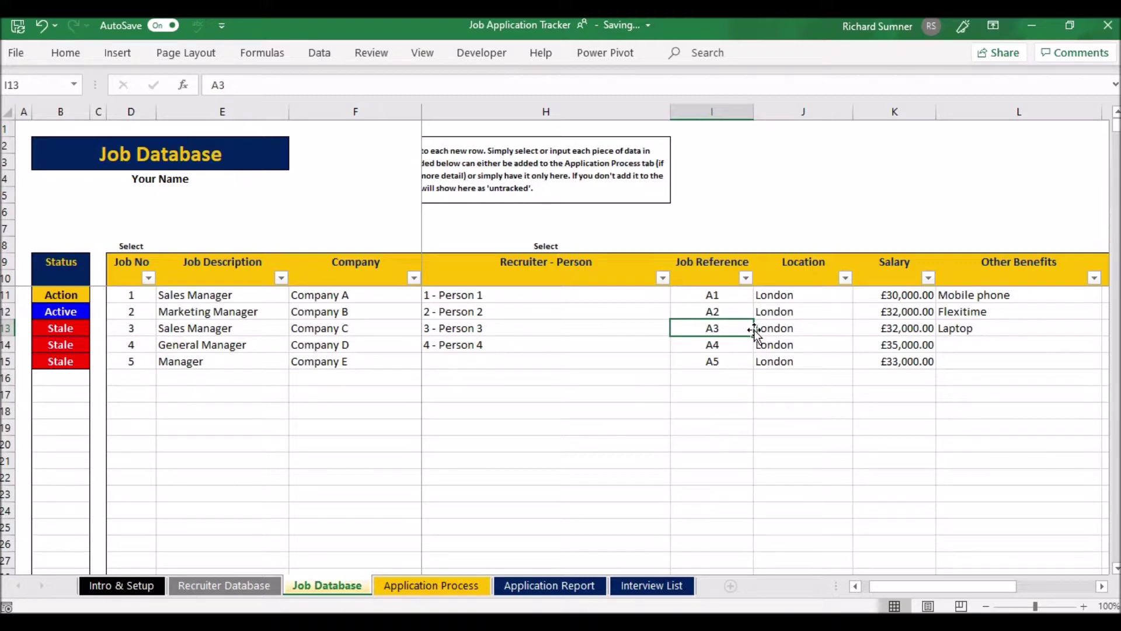
key("Right")
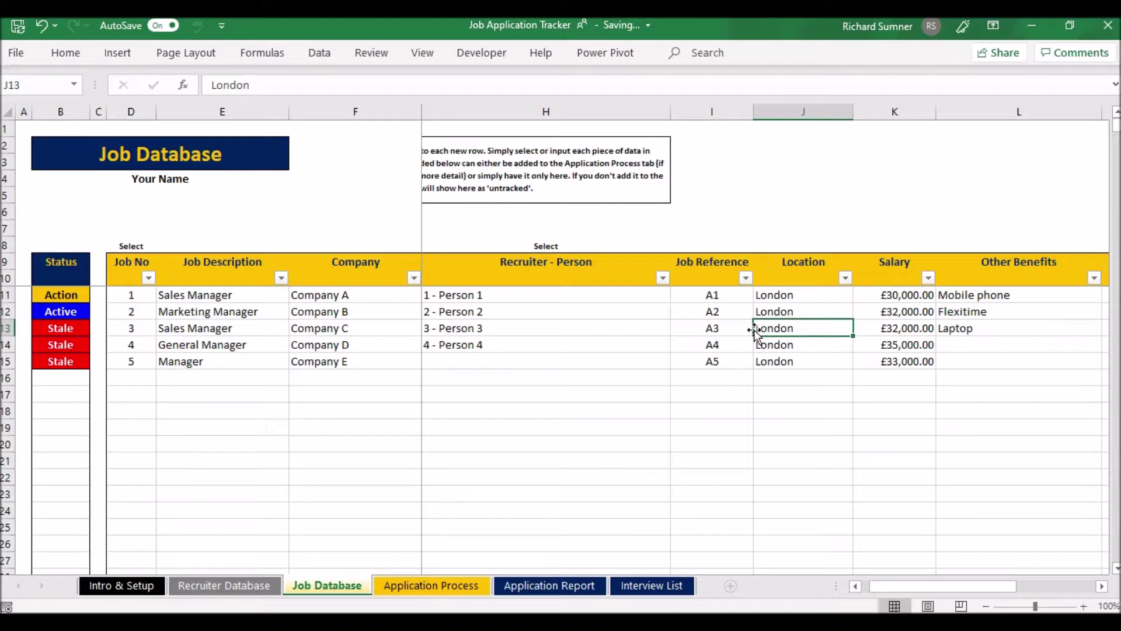
key("Right")
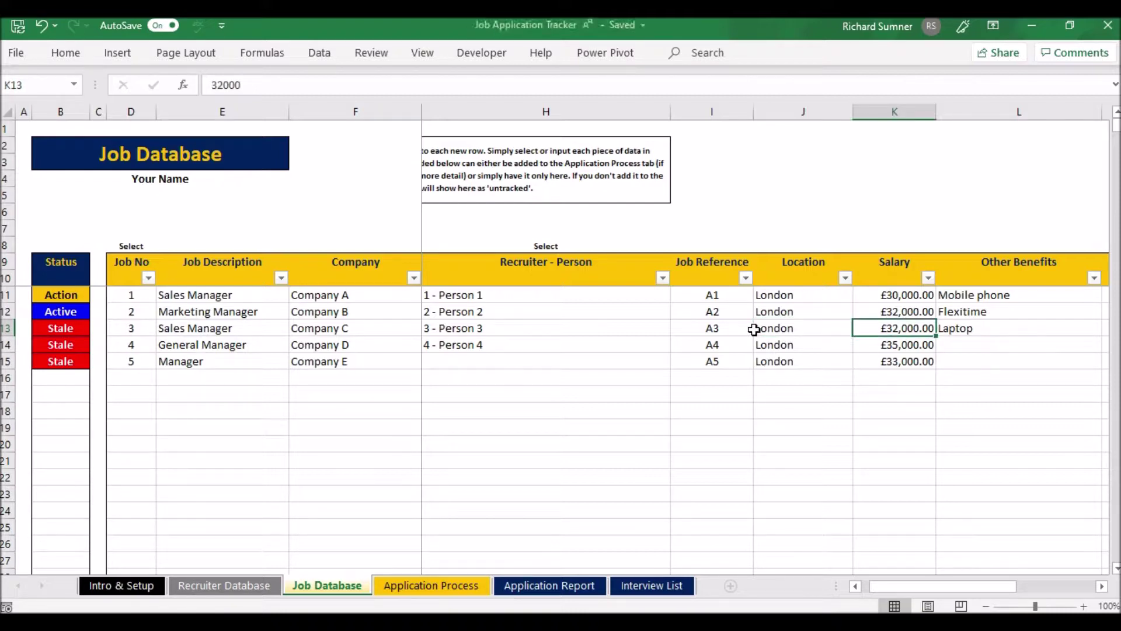
key("Right")
key("Right")
key("Left")
key("Left")
key("Right")
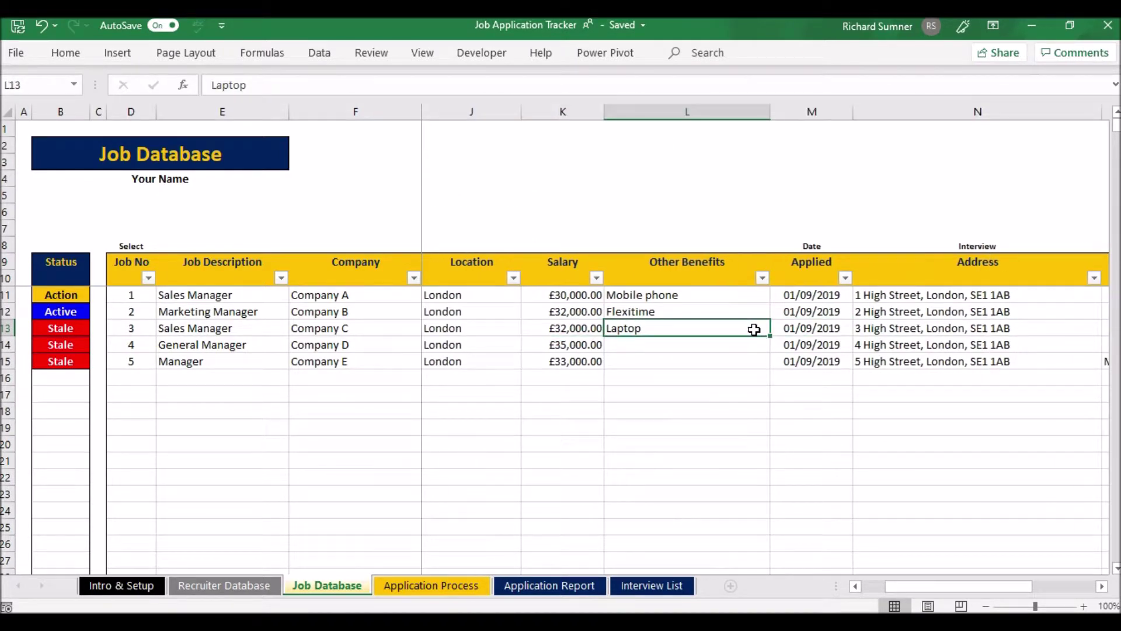
key("Down")
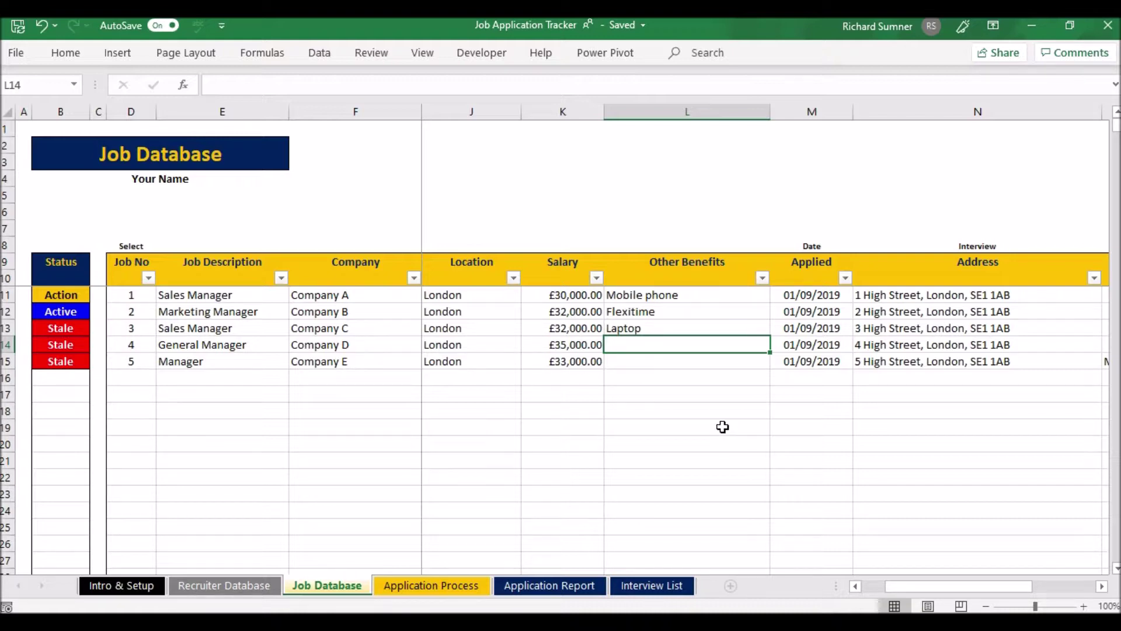
- Review the date applied, interview address and contact person columns for the Company D job
key("Right")
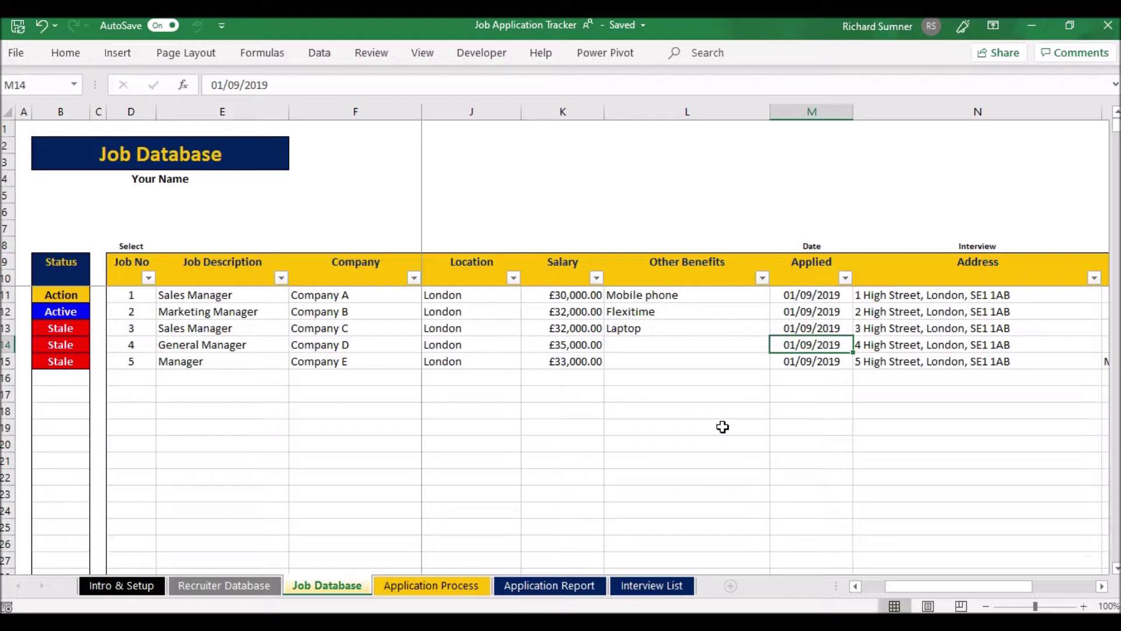
key("Right")
key("Right")
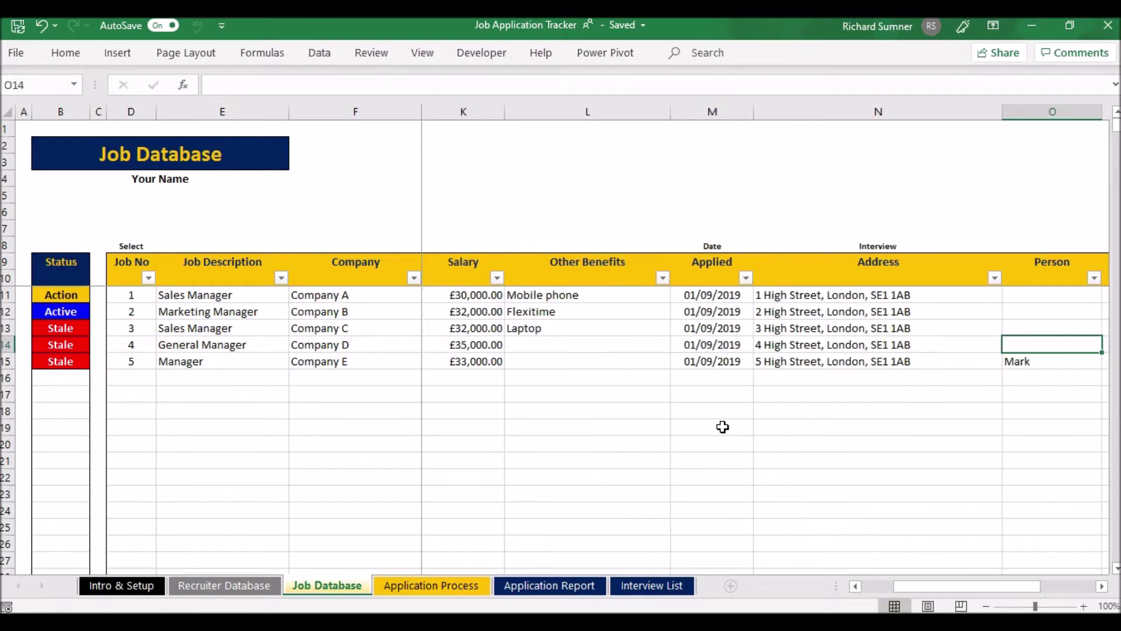
key("Left")
key("Right")
key("Right")
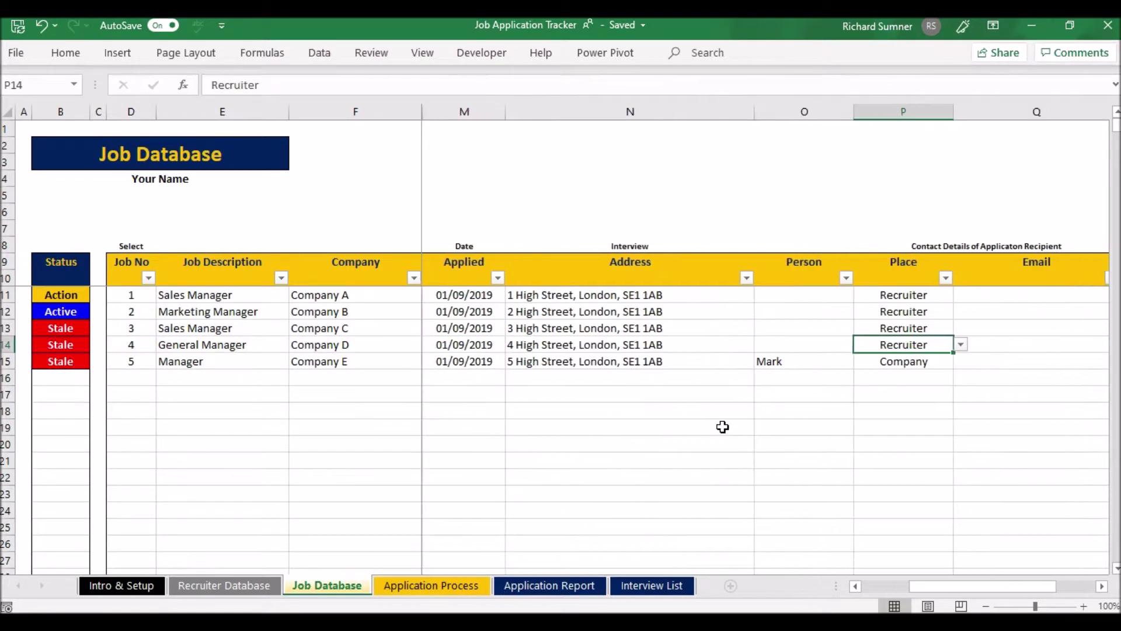
- View the Place choices in the application recipient details of the Company D job without changing the entry
key("Left")
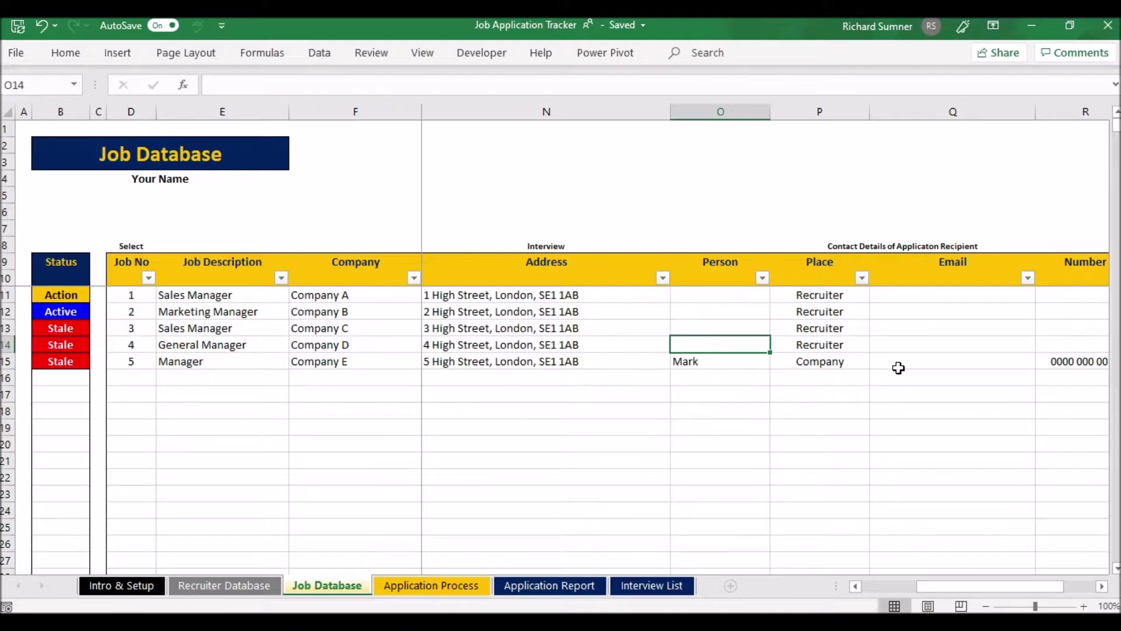
key("Right")
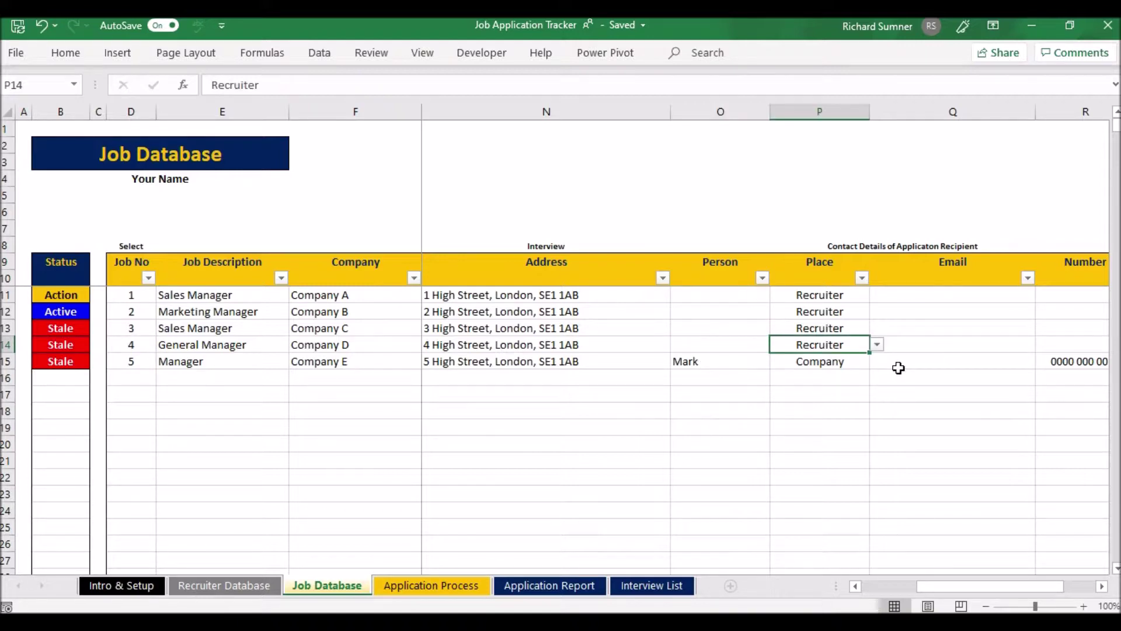
left_click(876, 344)
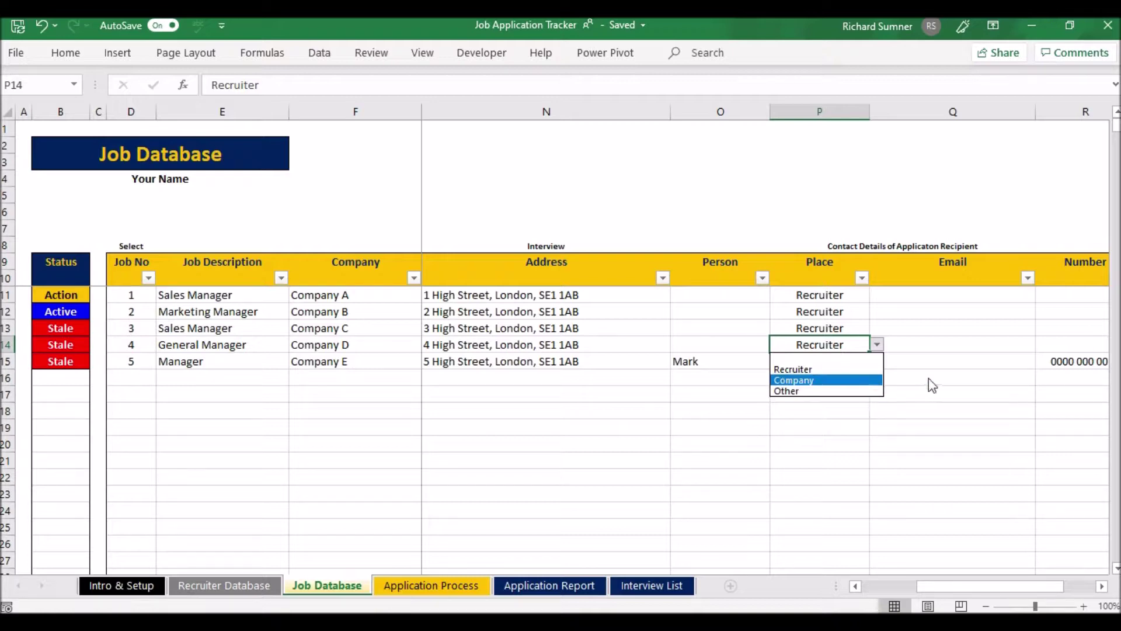
key("Escape")
key("Right")
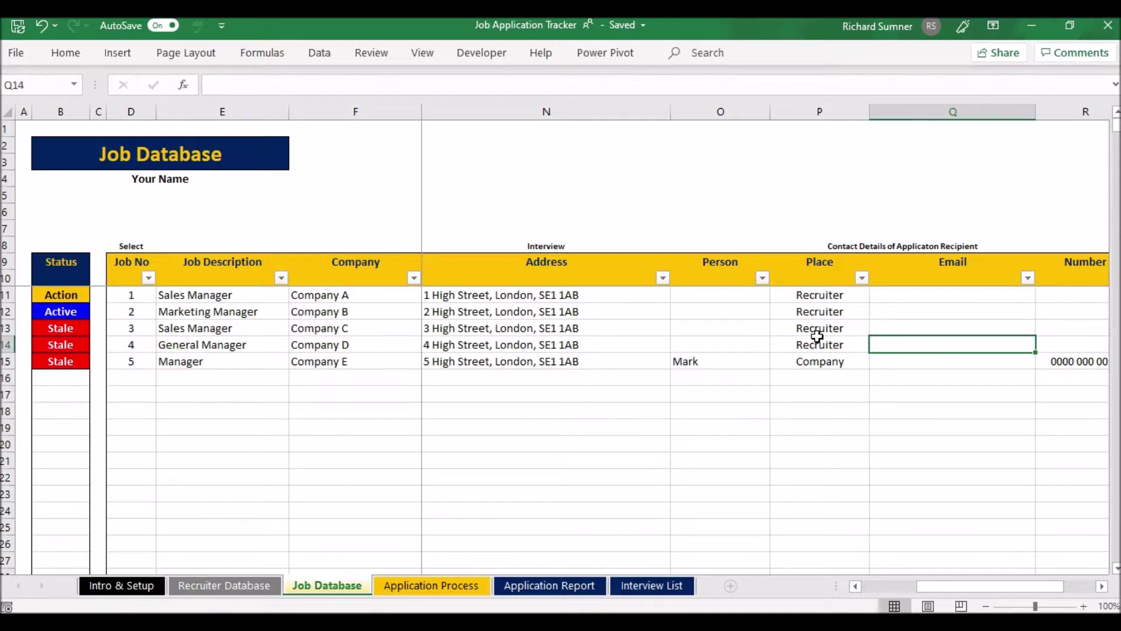
- Review the recipient Email and Number, Notes and Sorter columns for the Company D job
key("Right")
key("Left")
key("Left")
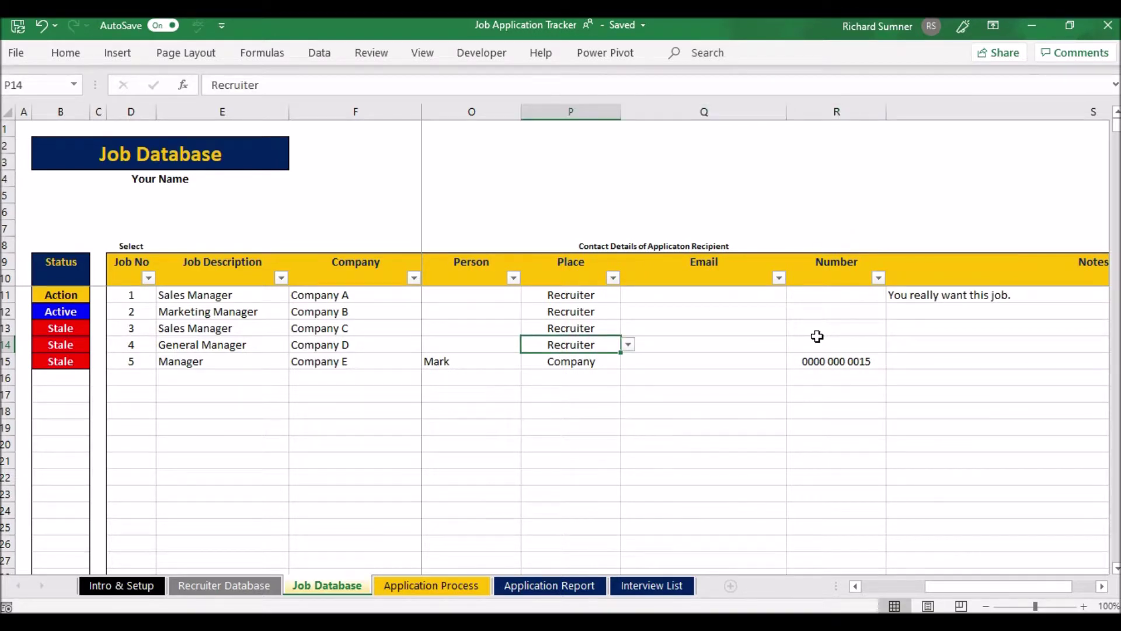
key("Right")
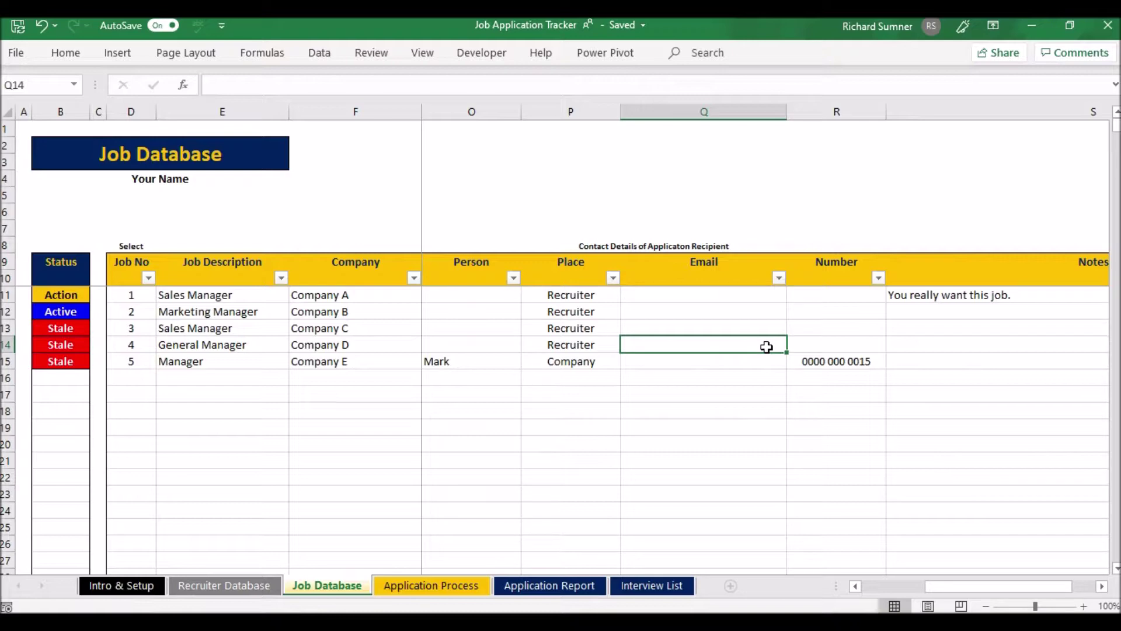
key("Right")
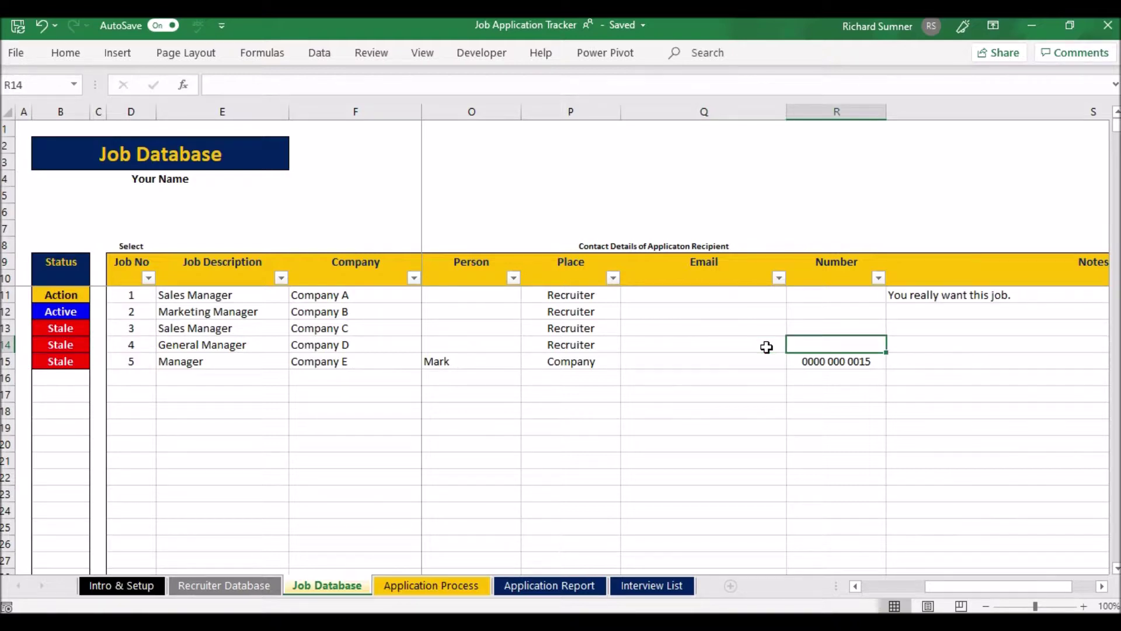
key("Right")
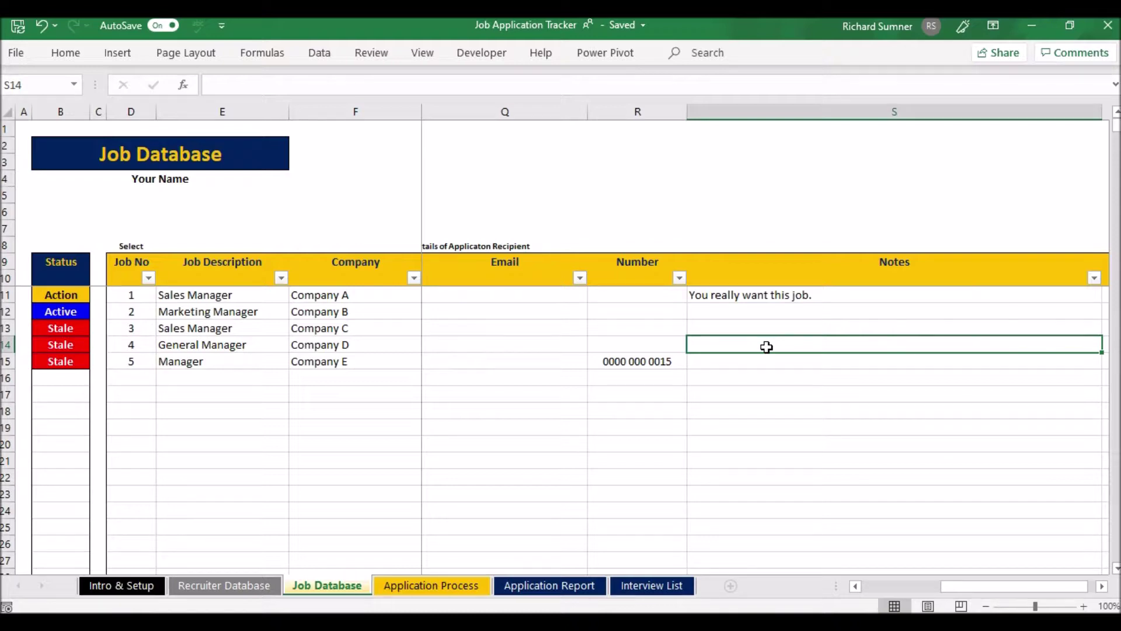
key("Right")
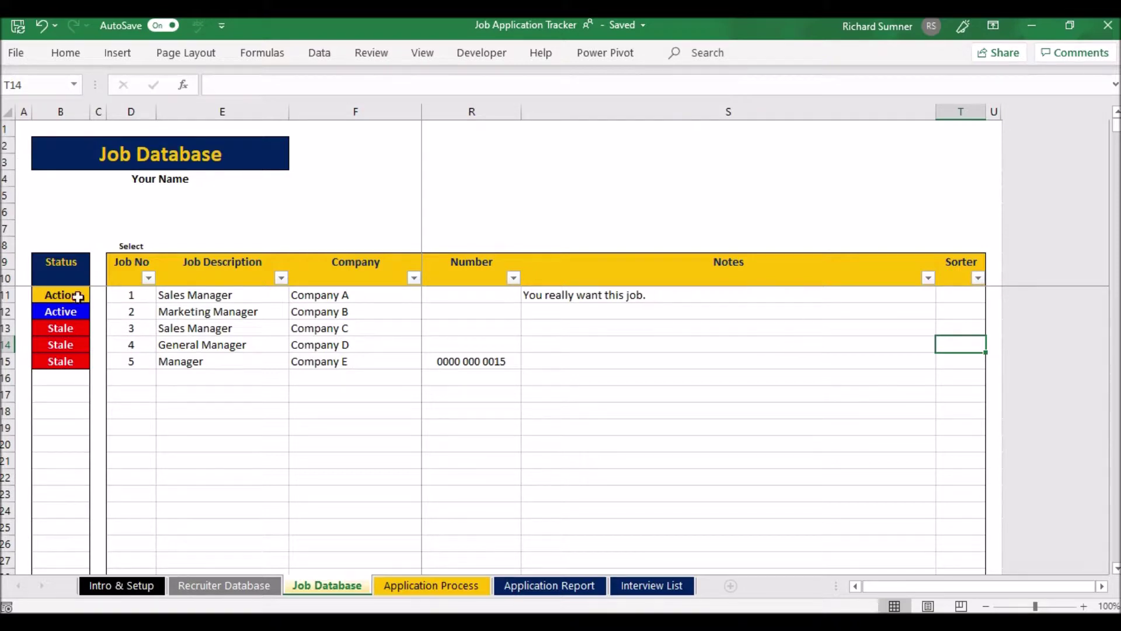
- Return to cell A1 of the Job Database sheet
key("Left")
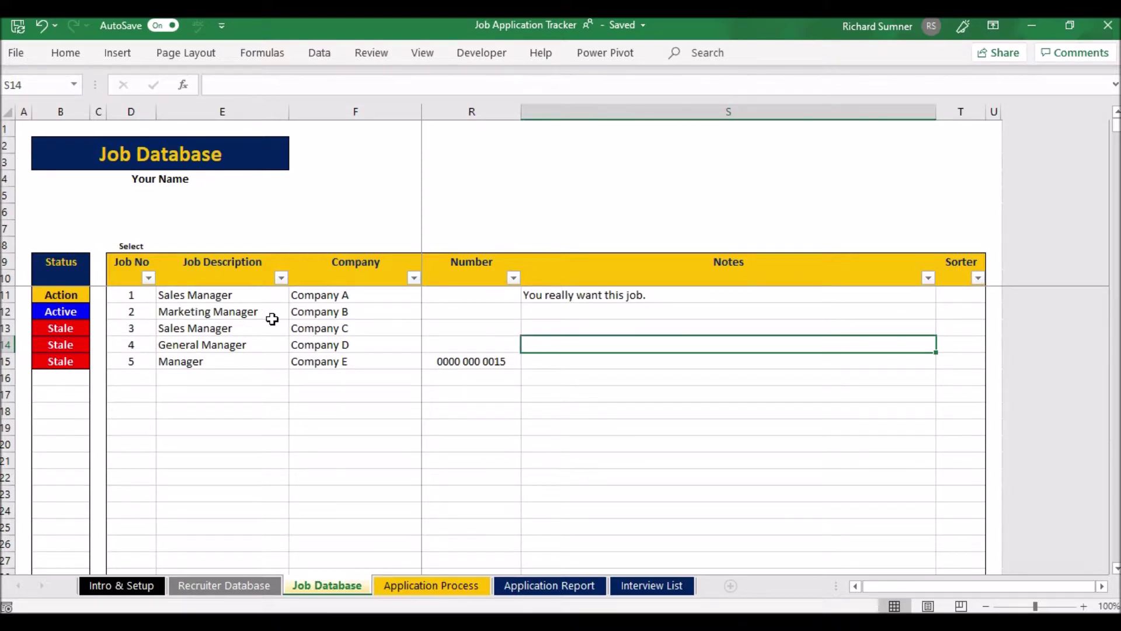
key("Left")
key("Left")
key("Left")
key("Left")
key("Left")
key("Left")
key("Left")
key("Left")
key("Left")
key("Left")
key("Left")
key("Left")
key("Left")
key("Left")
key("Left")
key("Left")
key("Left")
key("Left")
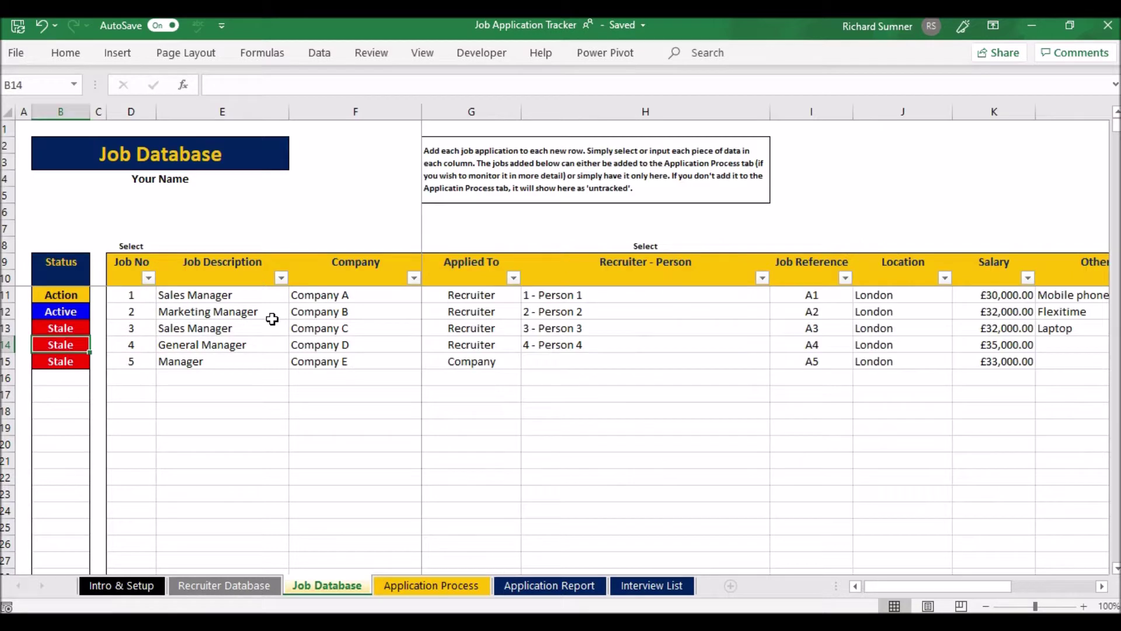
key("Up")
key("Up")
key("Up")
key("Up")
key("Up")
key("Up")
key("Up")
key("Up")
key("Up")
key("Up")
key("Up")
key("Up")
key("Up")
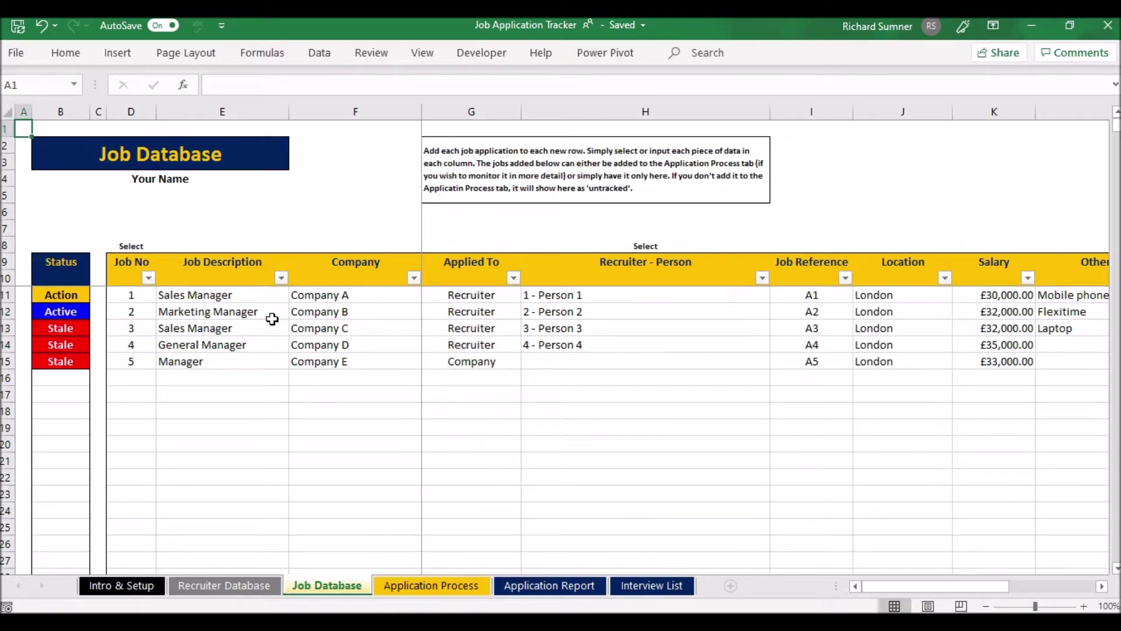
- View the Job Description choices in the first empty row of the Application Process sheet without selecting one
left_click(228, 590)
left_click(327, 587)
left_click(431, 585)
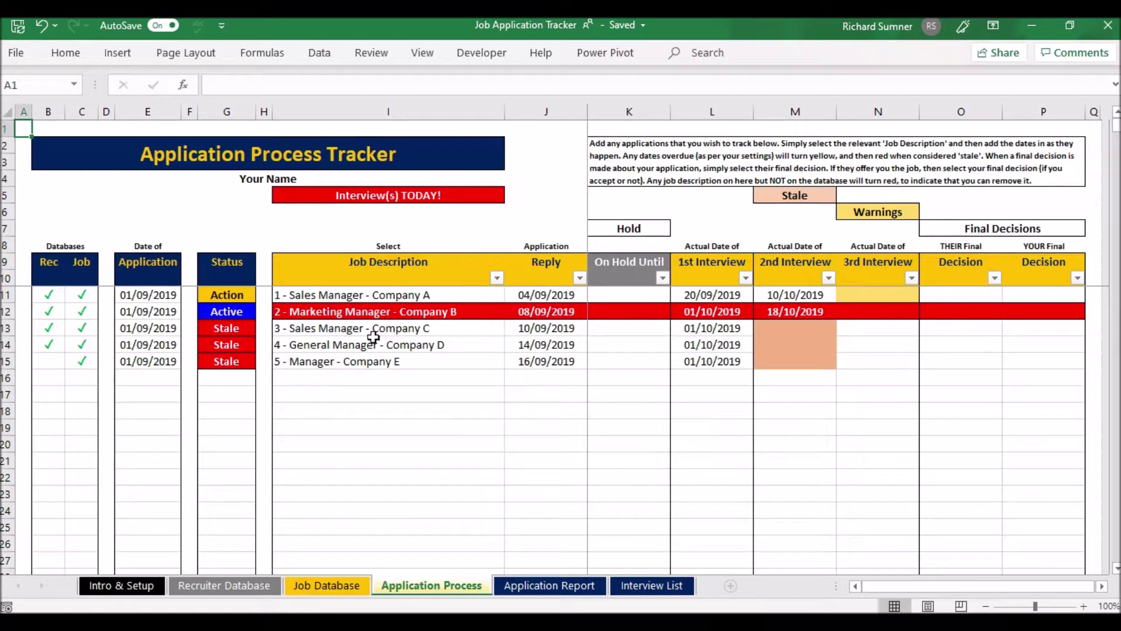
left_click(407, 379)
left_click(511, 379)
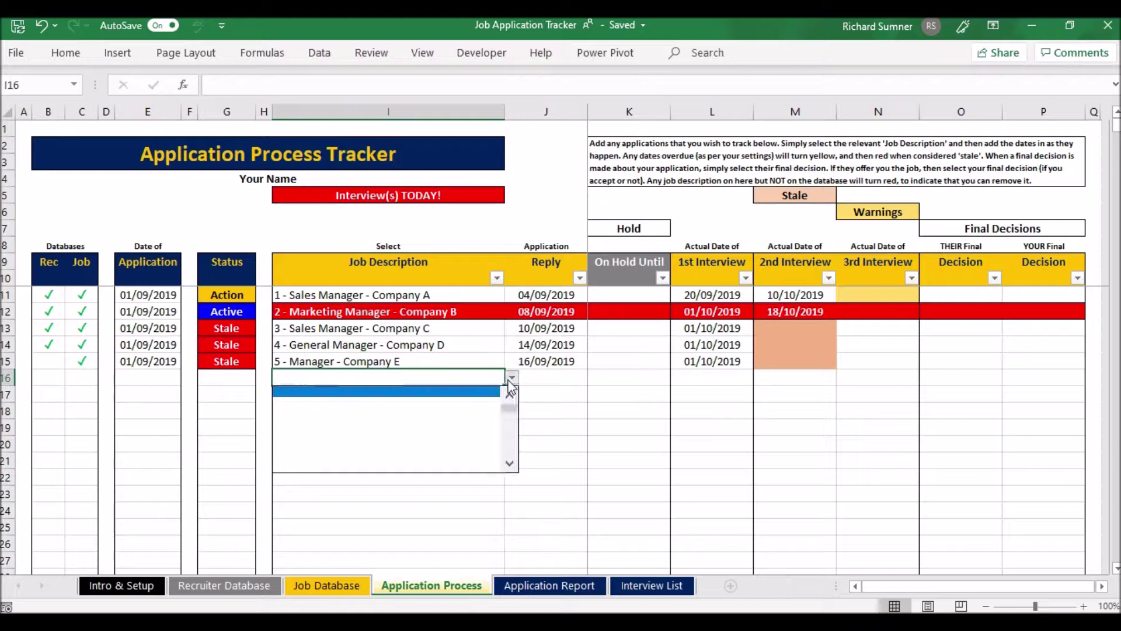
left_click(461, 379)
- Clear the Company E job description on the Application Process sheet and check that job's status on the Job Database sheet
left_click(434, 362)
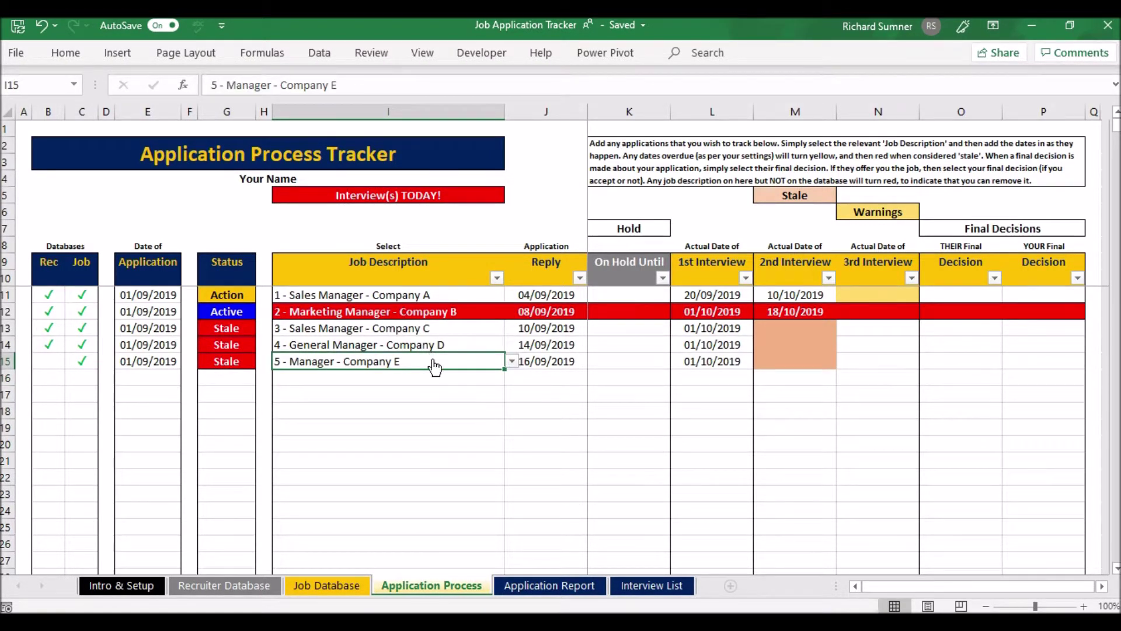
key("BackSpace")
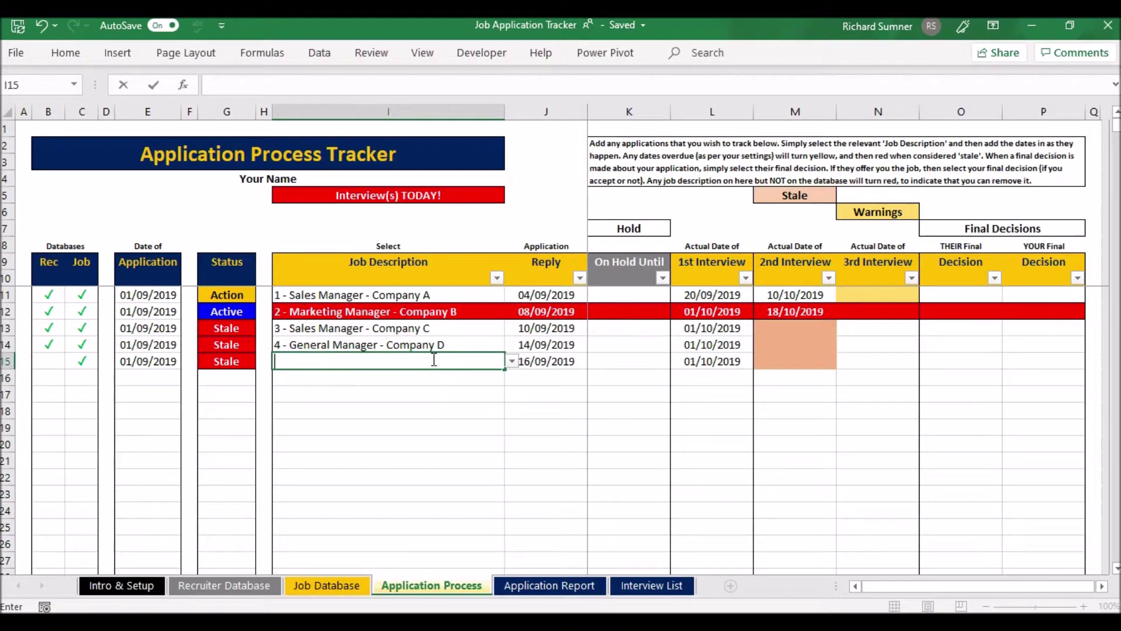
key("Return")
left_click(325, 584)
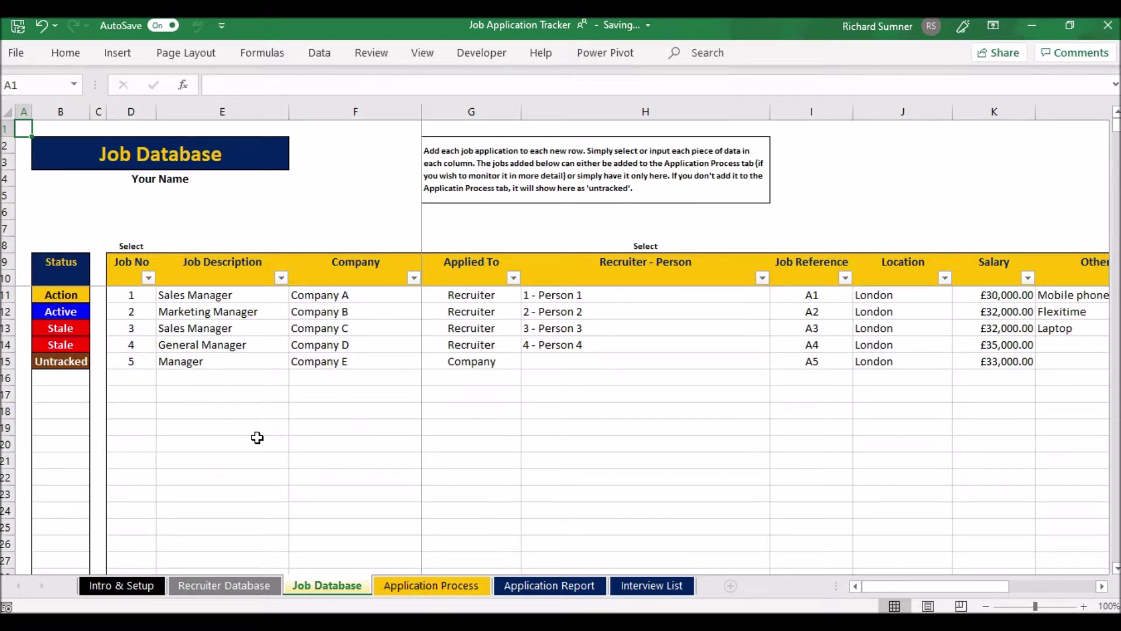
- Select "5 - Manager - Company E" as the Job Description in row 15 of the Application Process sheet
left_click(429, 585)
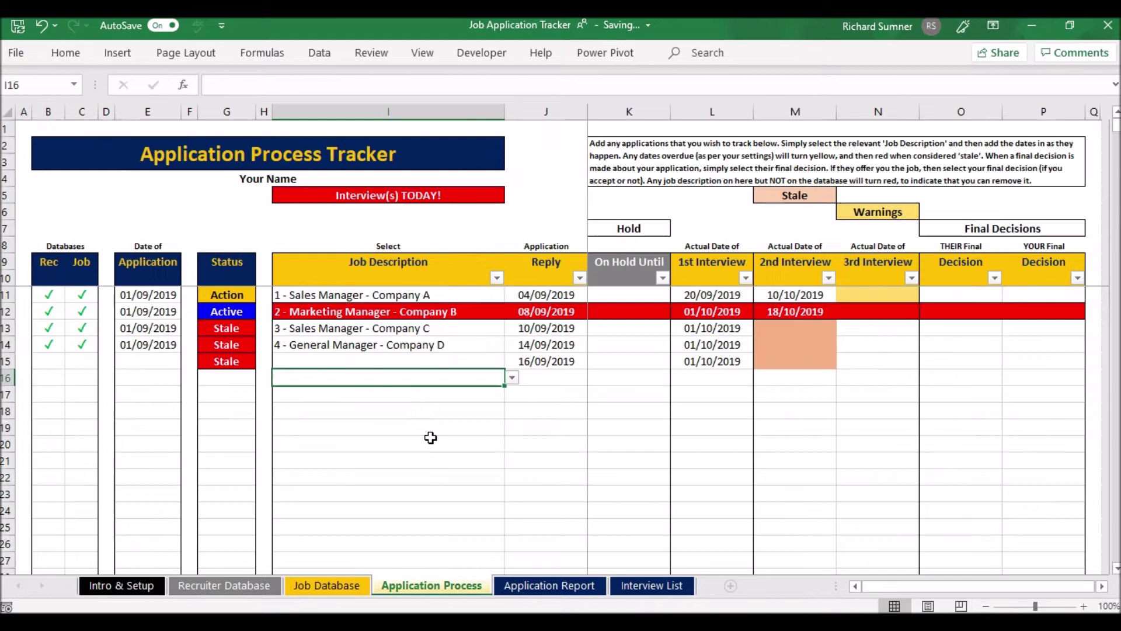
left_click(489, 361)
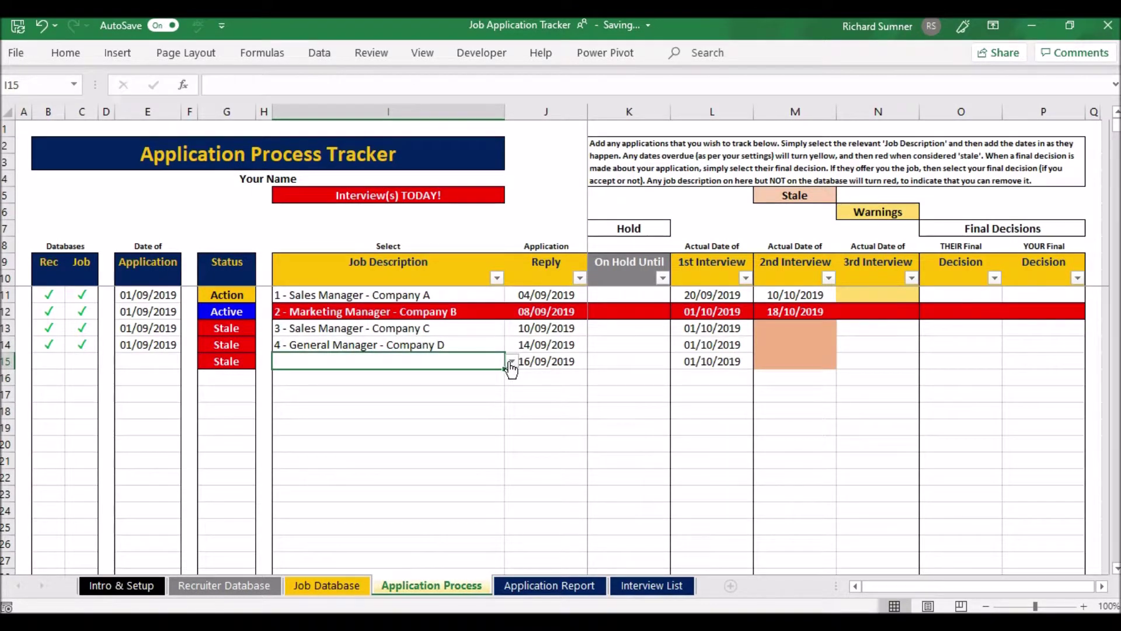
left_click(512, 361)
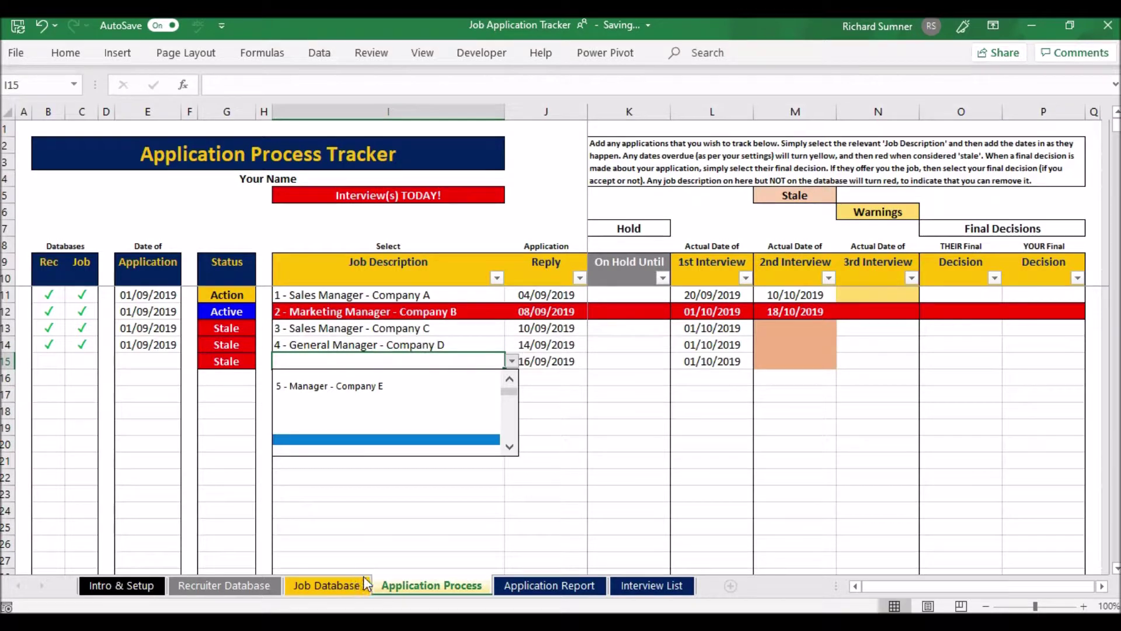
left_click(385, 389)
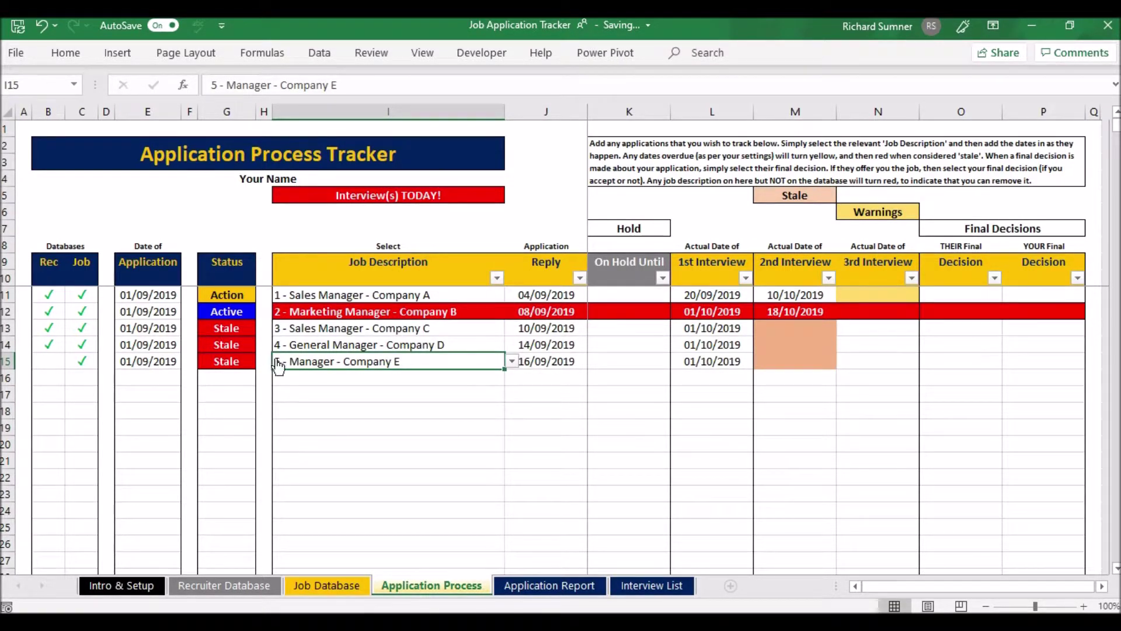
- Review the application reply, hold, interview date and decision columns for the Company E application
left_click(556, 369)
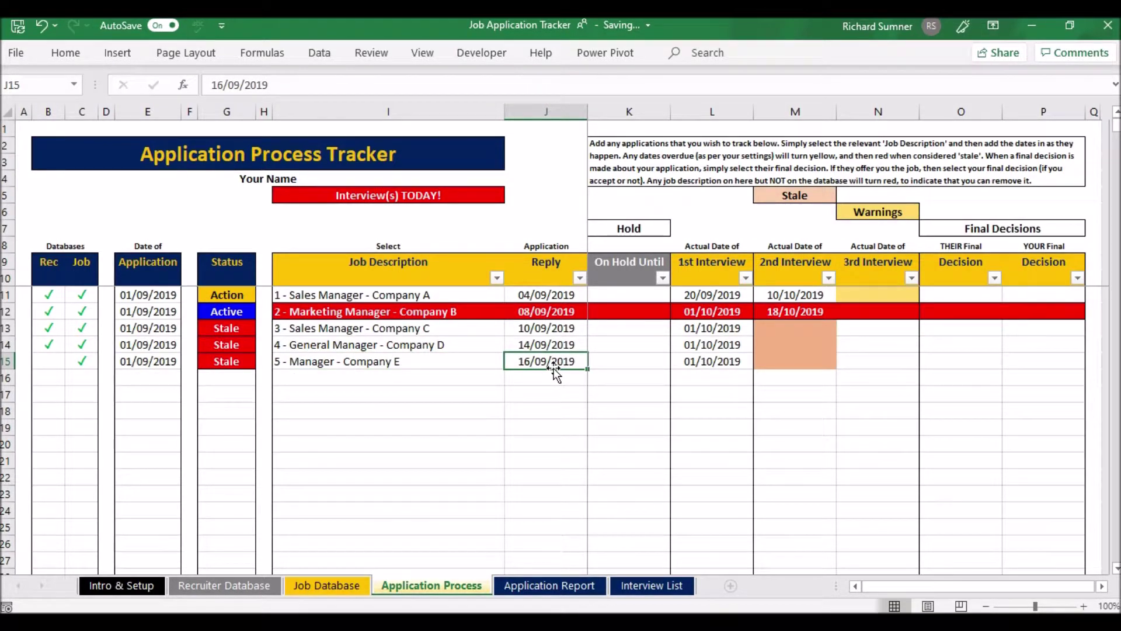
key("Right")
key("Right")
key("Right")
key("Left")
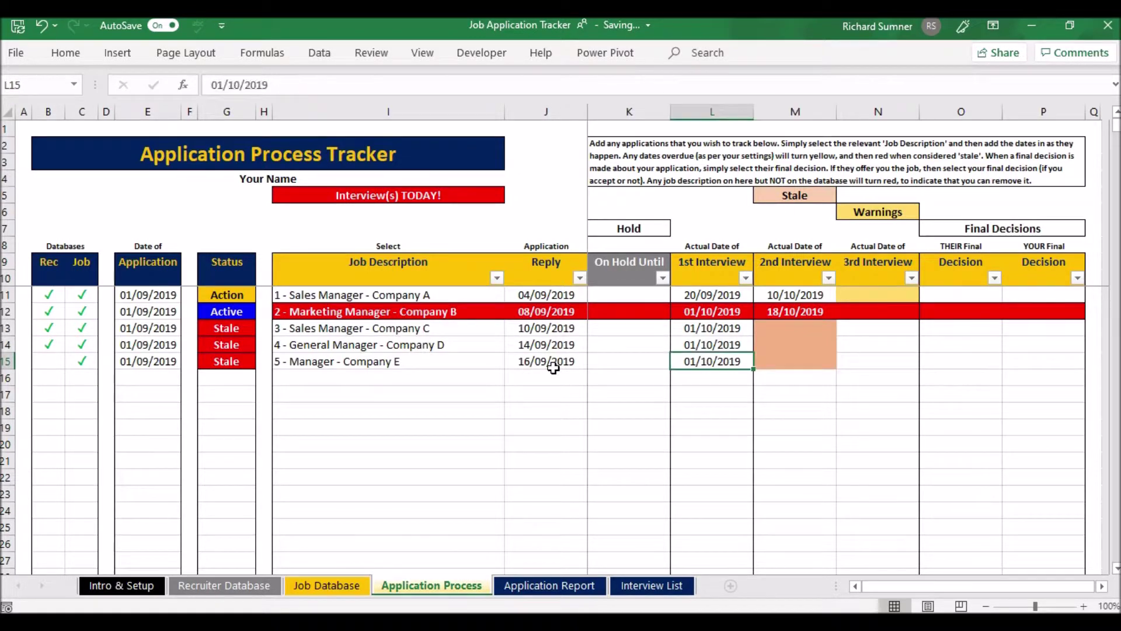
key("Right")
key("Right")
key("Right")
key("Right")
key("Right")
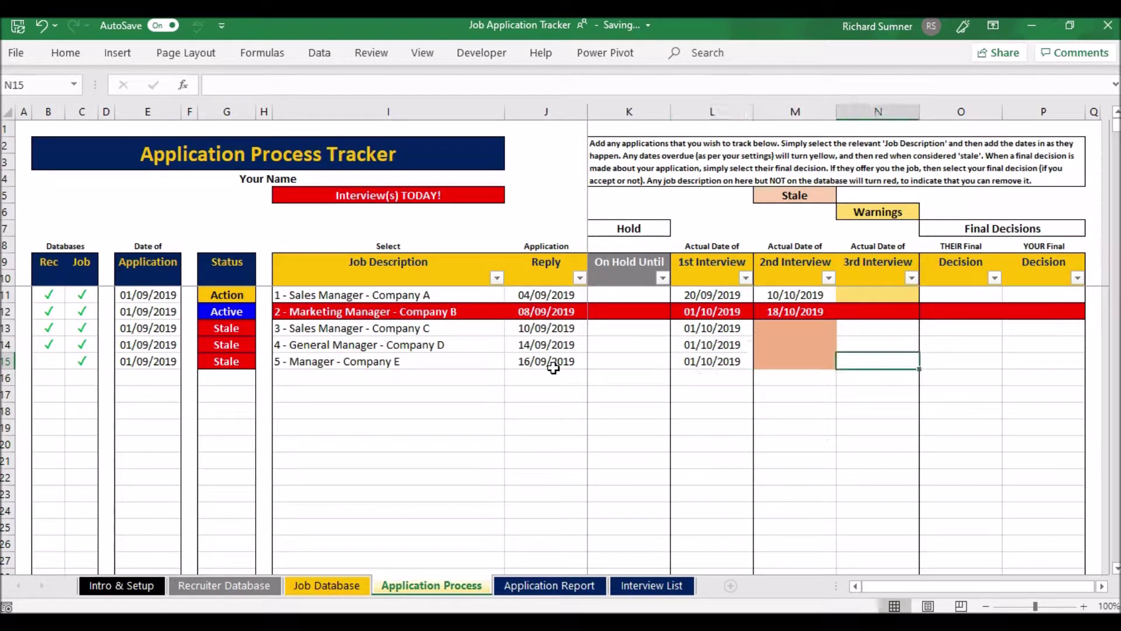
key("Left")
key("Left")
key("Left")
key("Left")
key("Left")
key("Left")
key("Left")
key("Left")
key("Left")
key("Right")
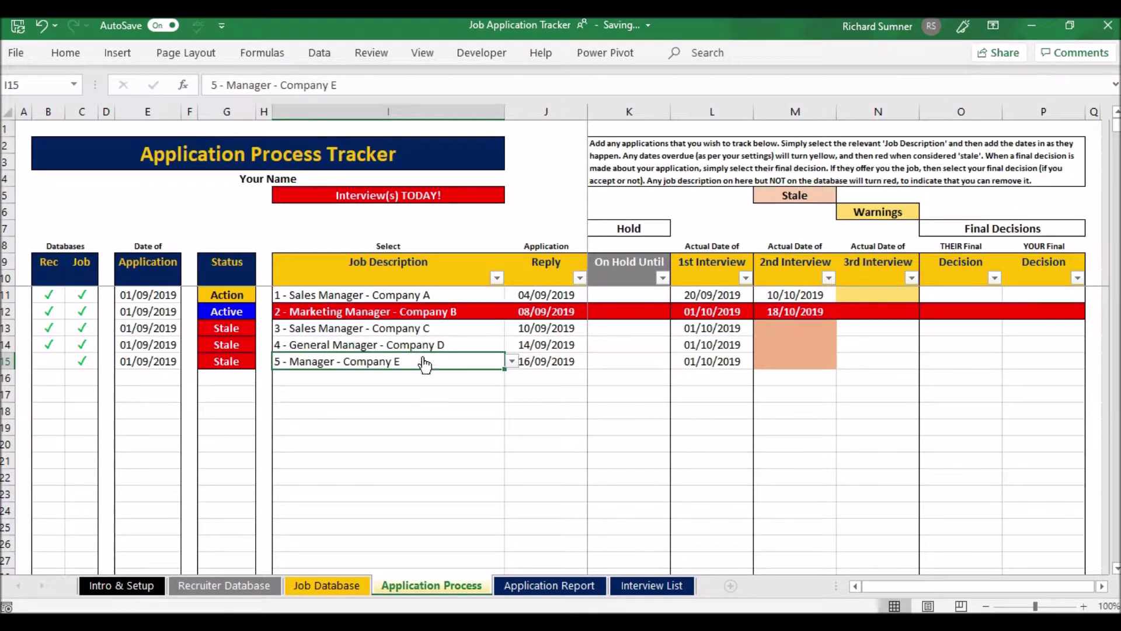
left_click(538, 358)
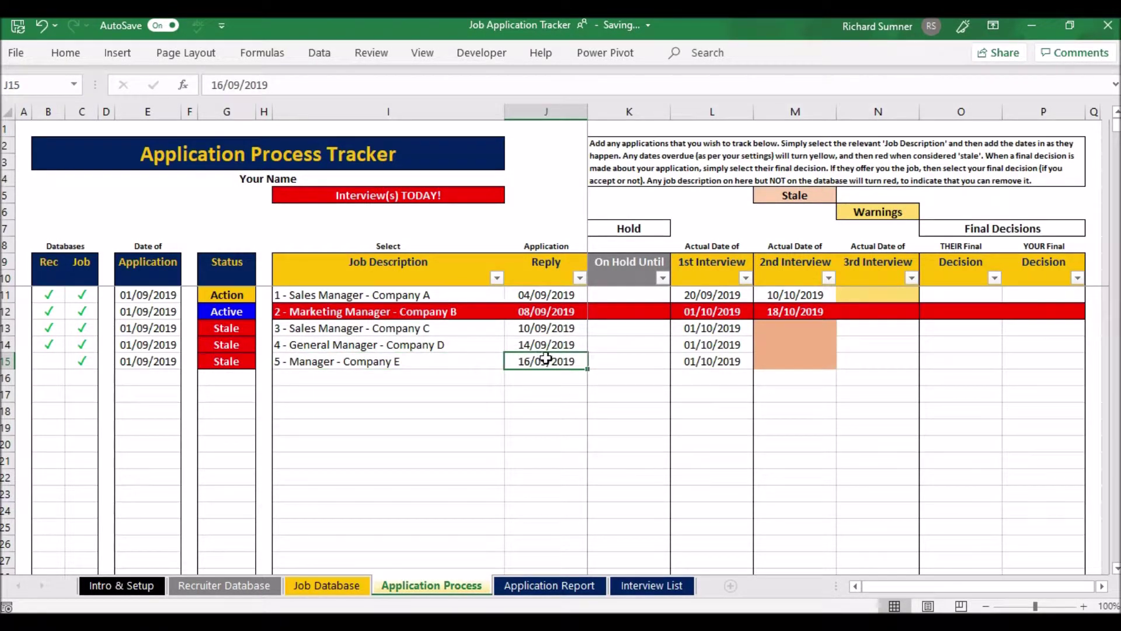
left_click(694, 365)
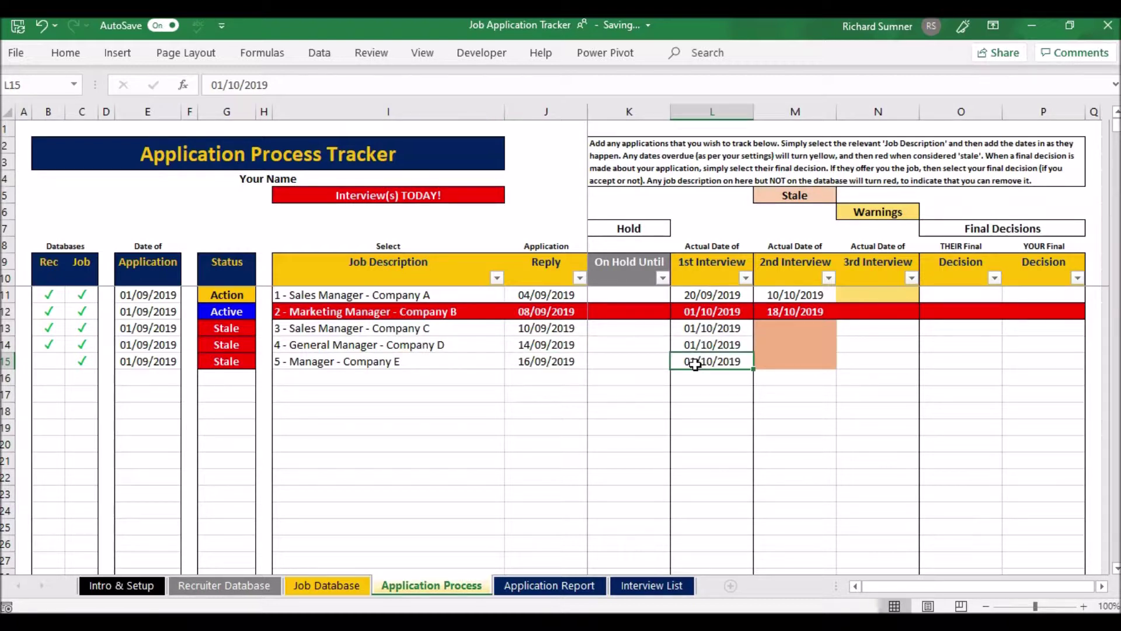
- Clear the 2nd Interview date of the Marketing Manager - Company B application and examine the stale 2nd Interview cells
key("Right")
key("Up")
key("Up")
key("Up")
key("BackSpace")
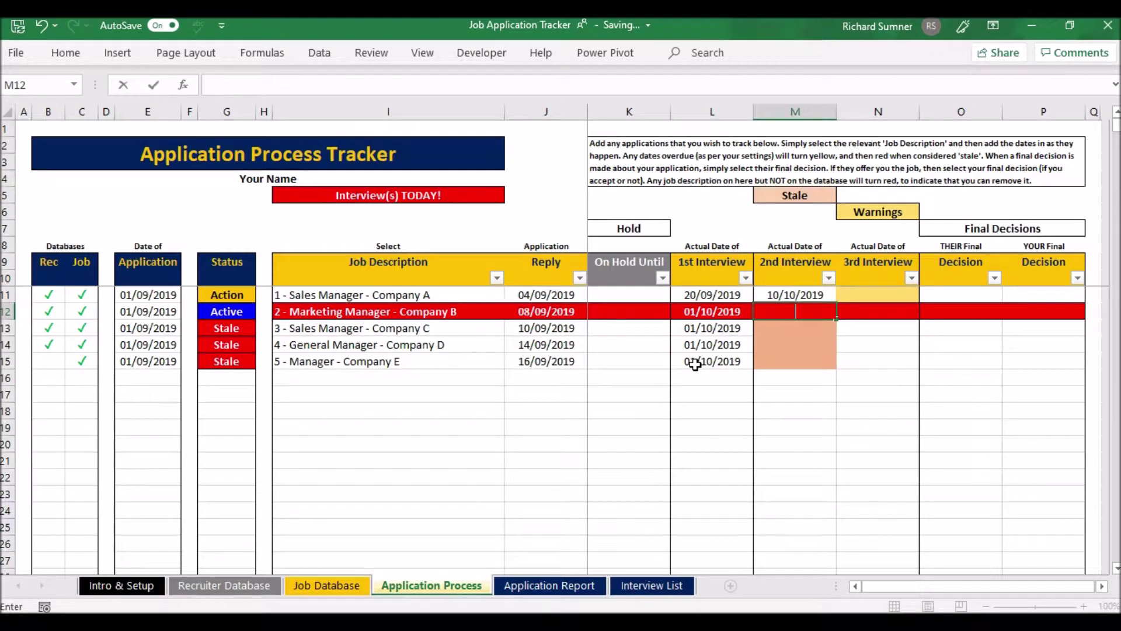
key("Return")
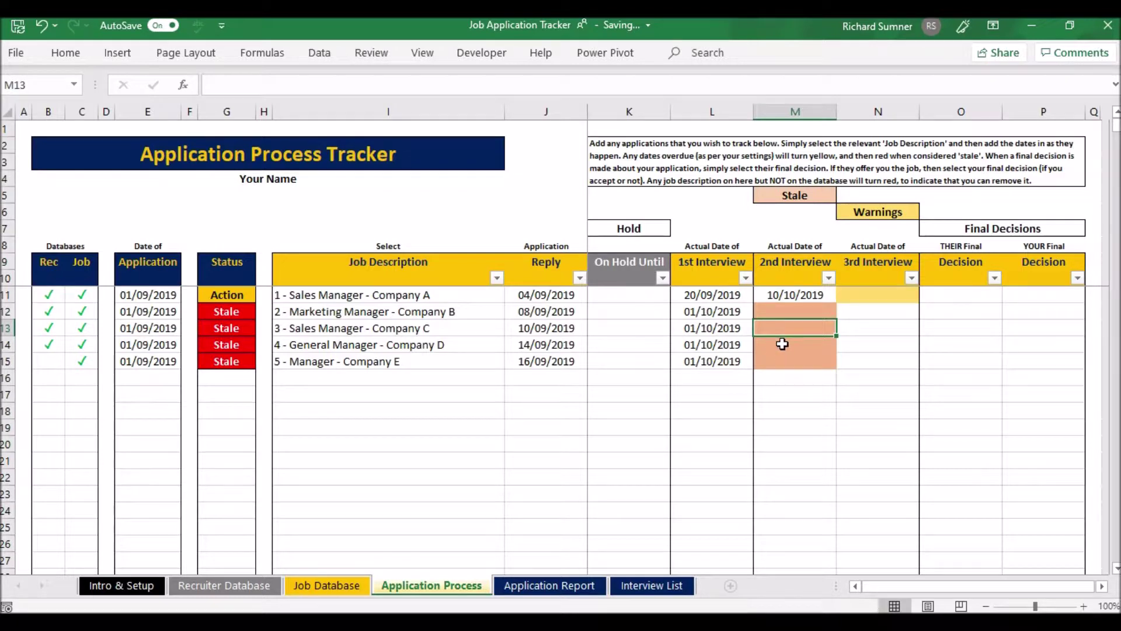
left_click(782, 312)
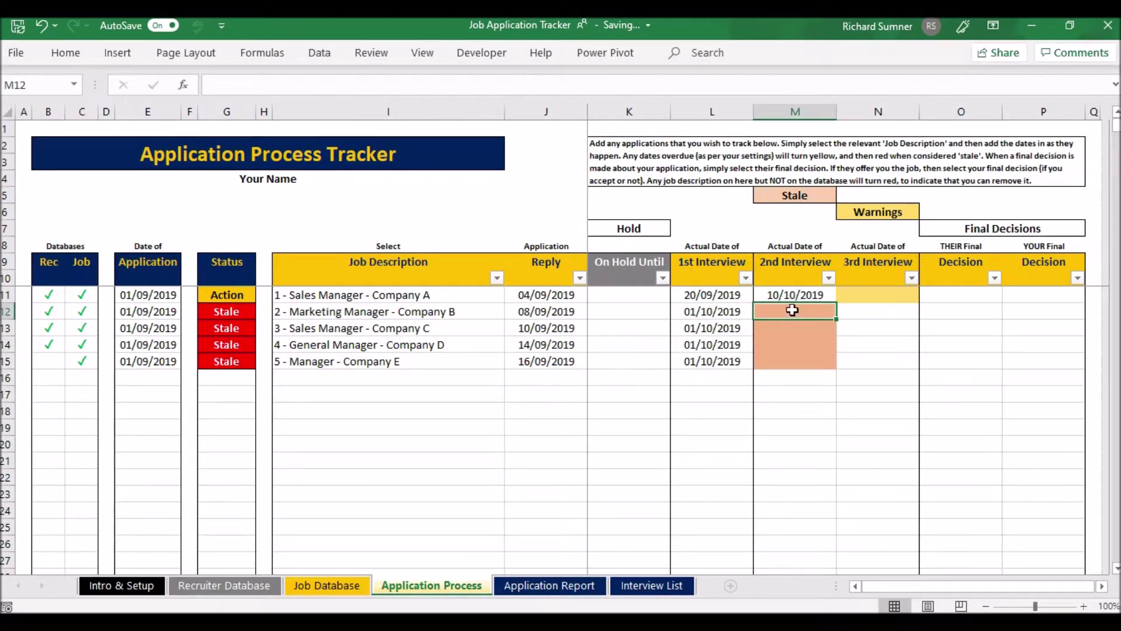
left_click(790, 378)
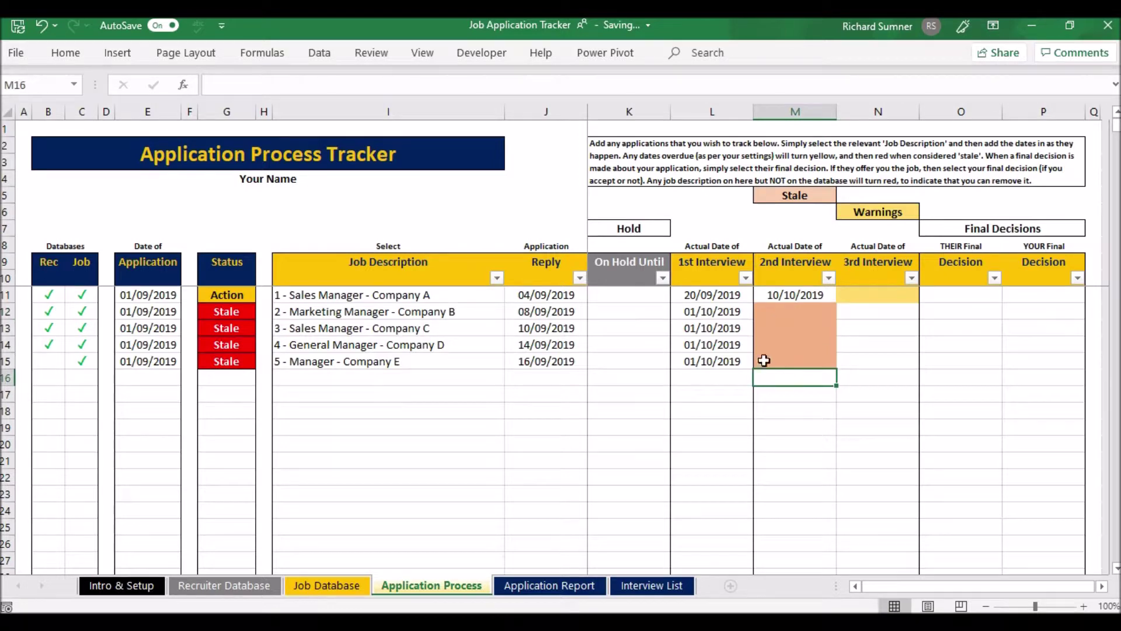
- Put the Marketing Manager - Company B application on hold until 1 Nov and remove that hold date again
left_click(637, 310)
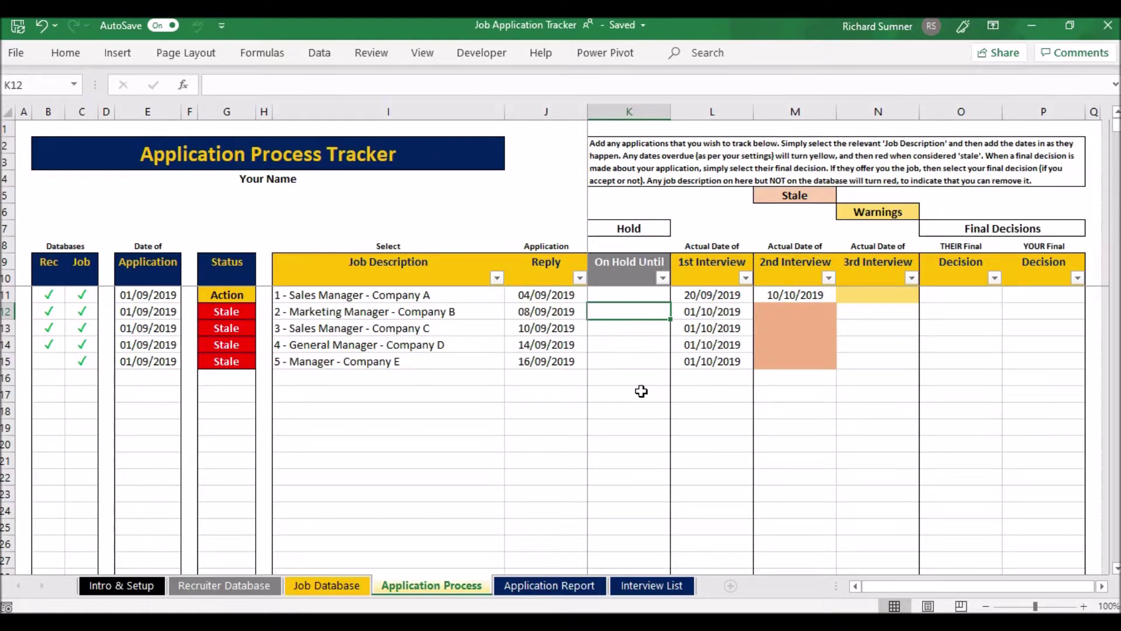
type("1 nov")
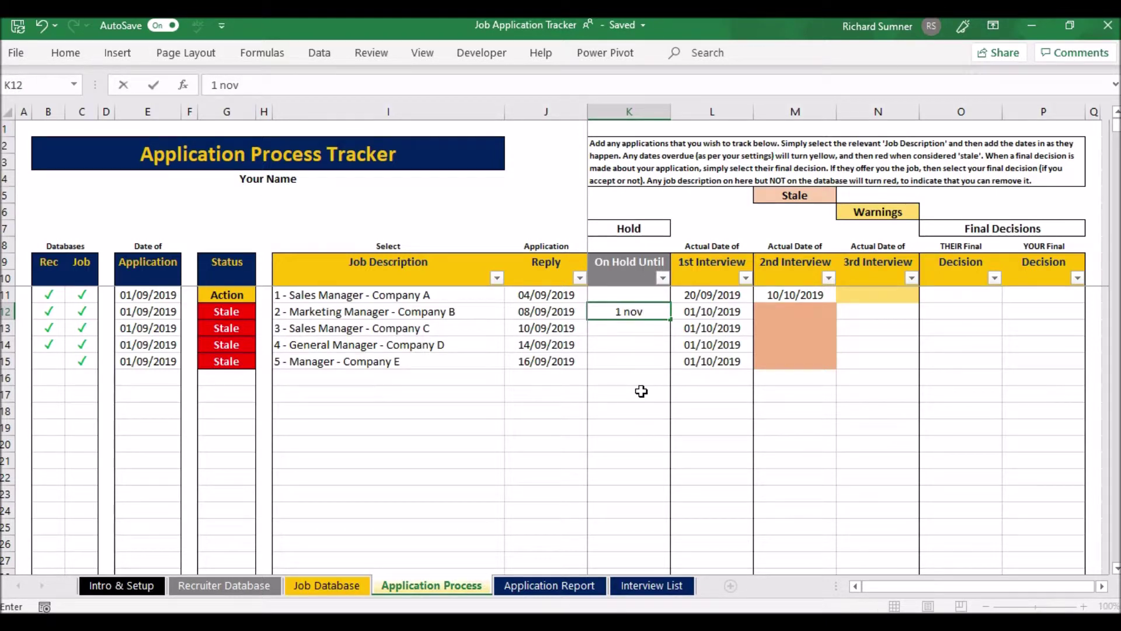
key("Return")
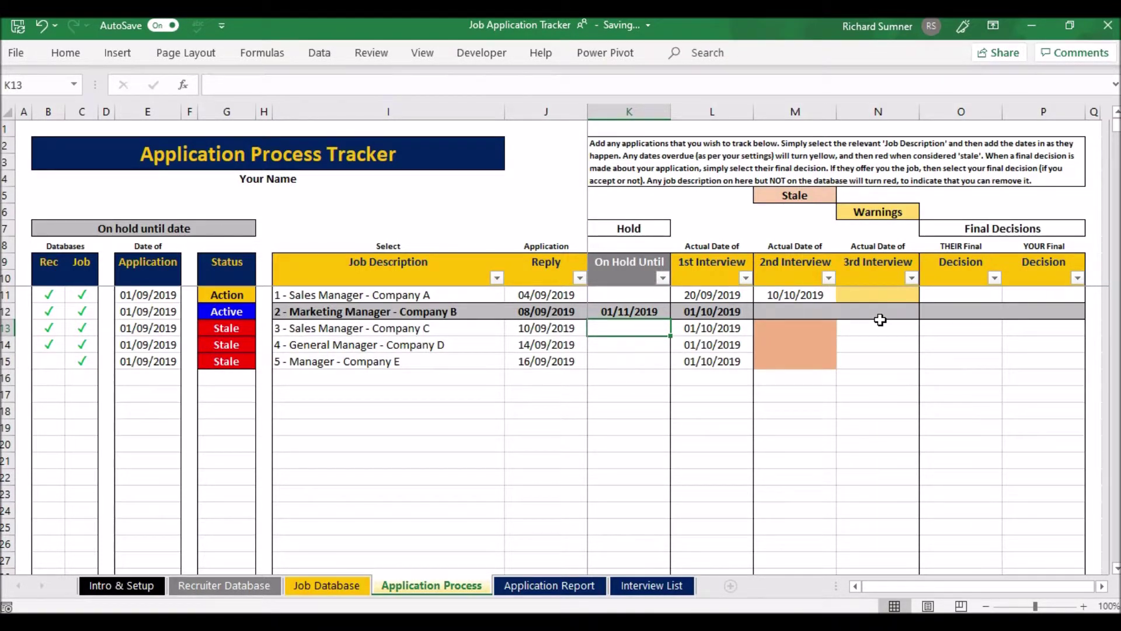
left_click(629, 311)
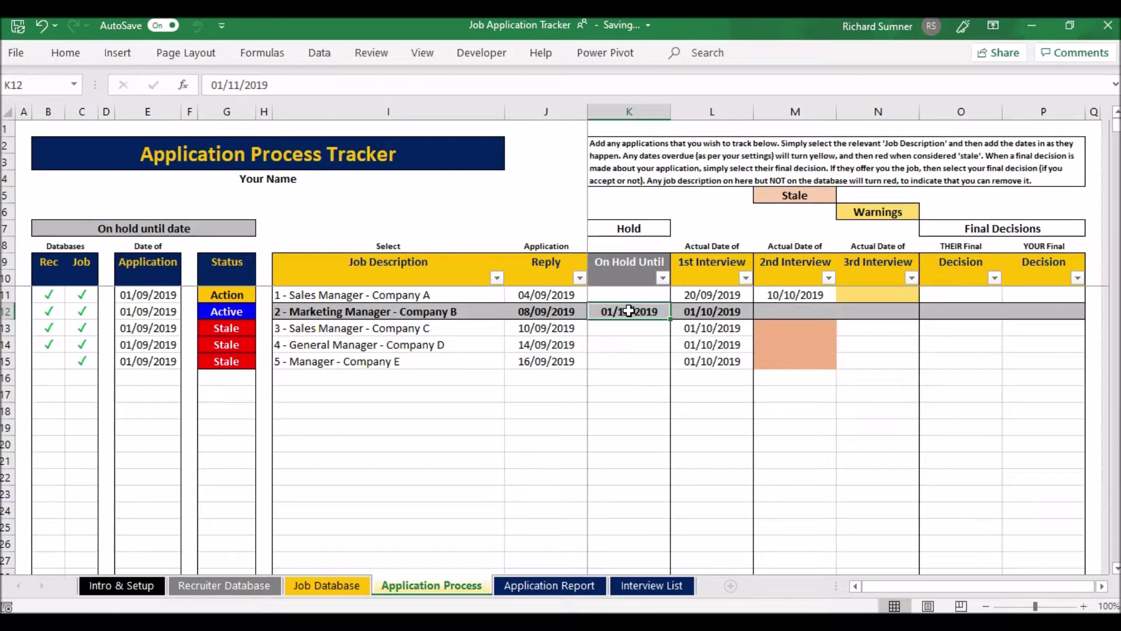
key("BackSpace")
key("Return")
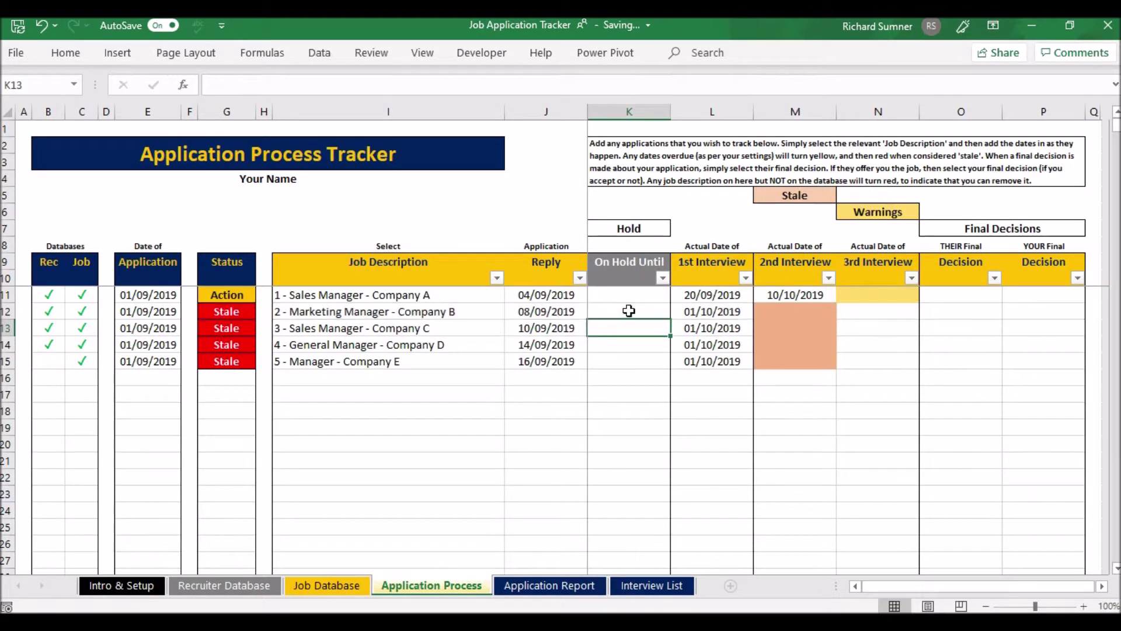
- Enter 19 Oct as the 2nd Interview date for the Marketing Manager - Company B application
left_click(790, 309)
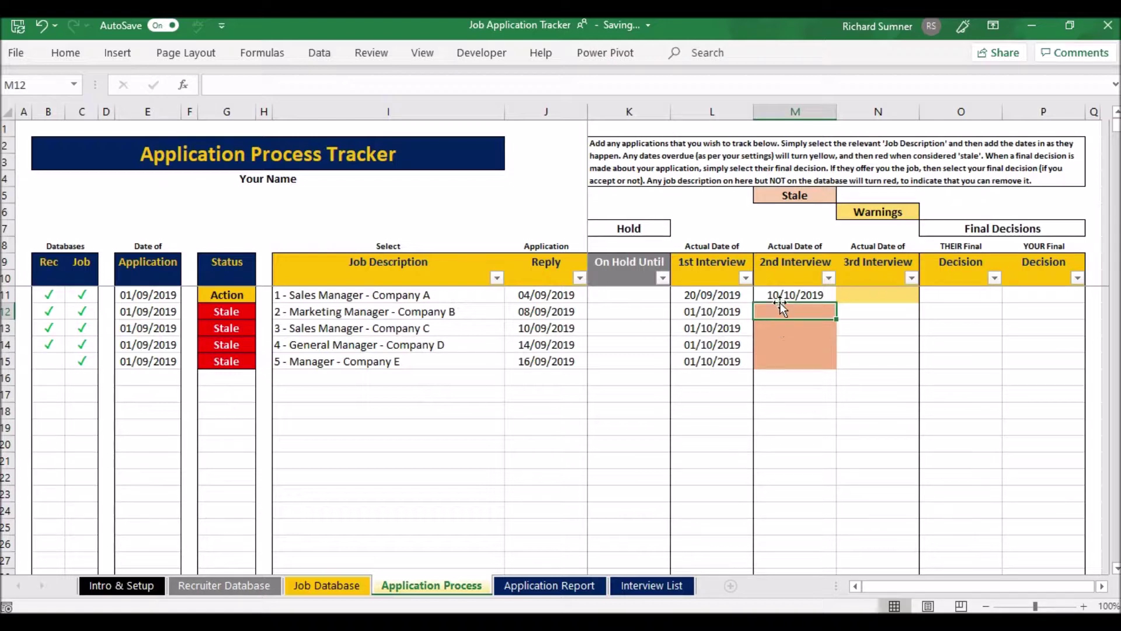
left_click(644, 315)
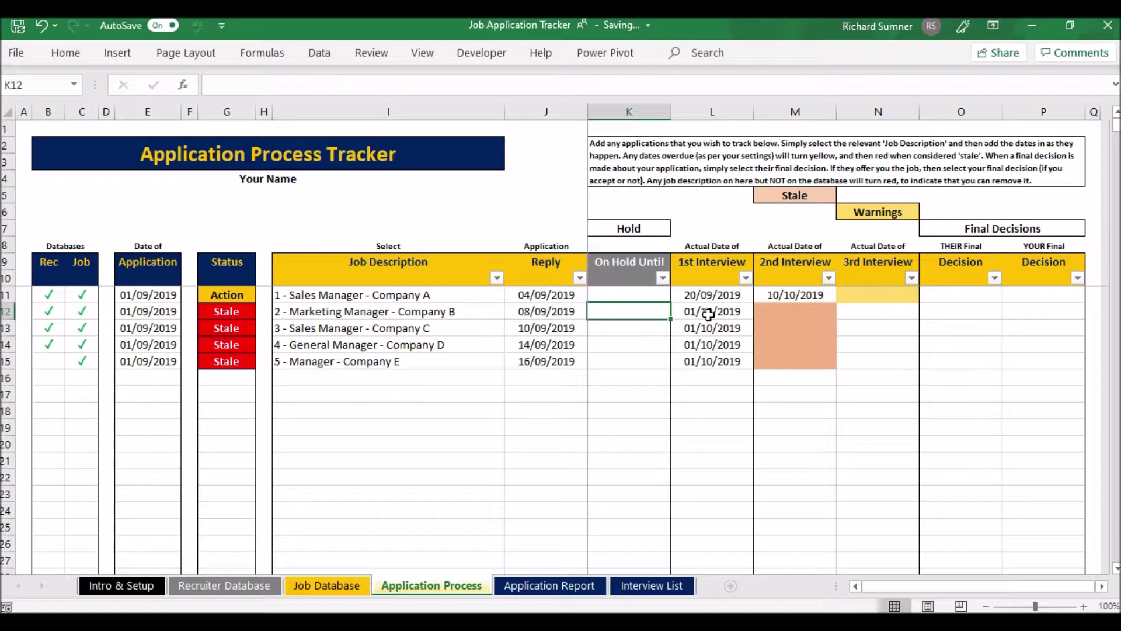
left_click(785, 309)
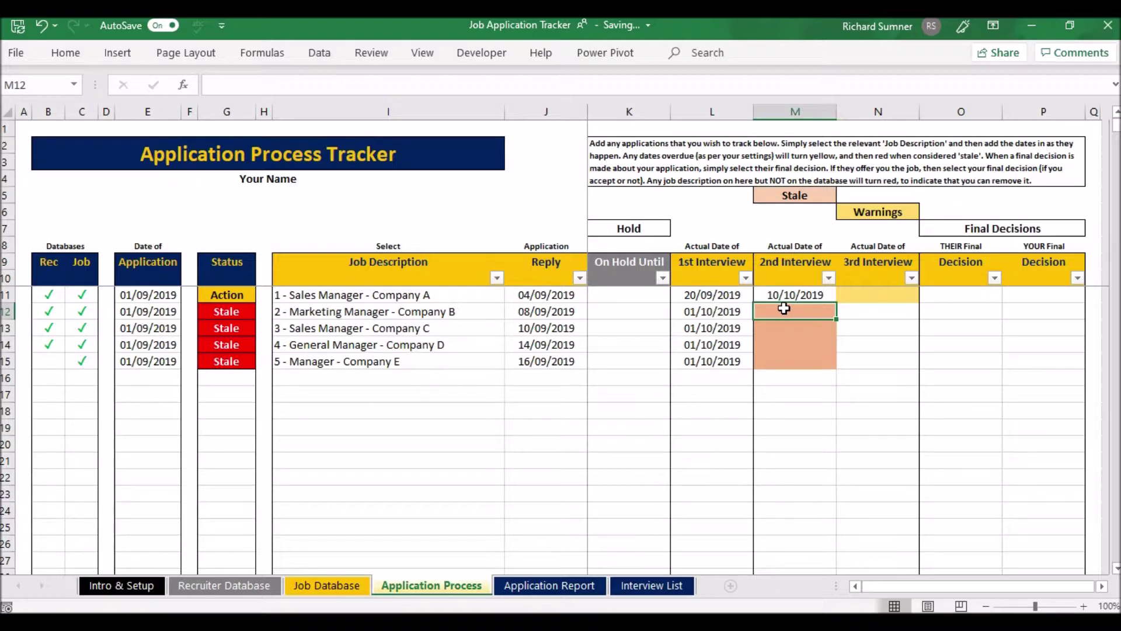
type("18")
key("BackSpace")
type("9 oct")
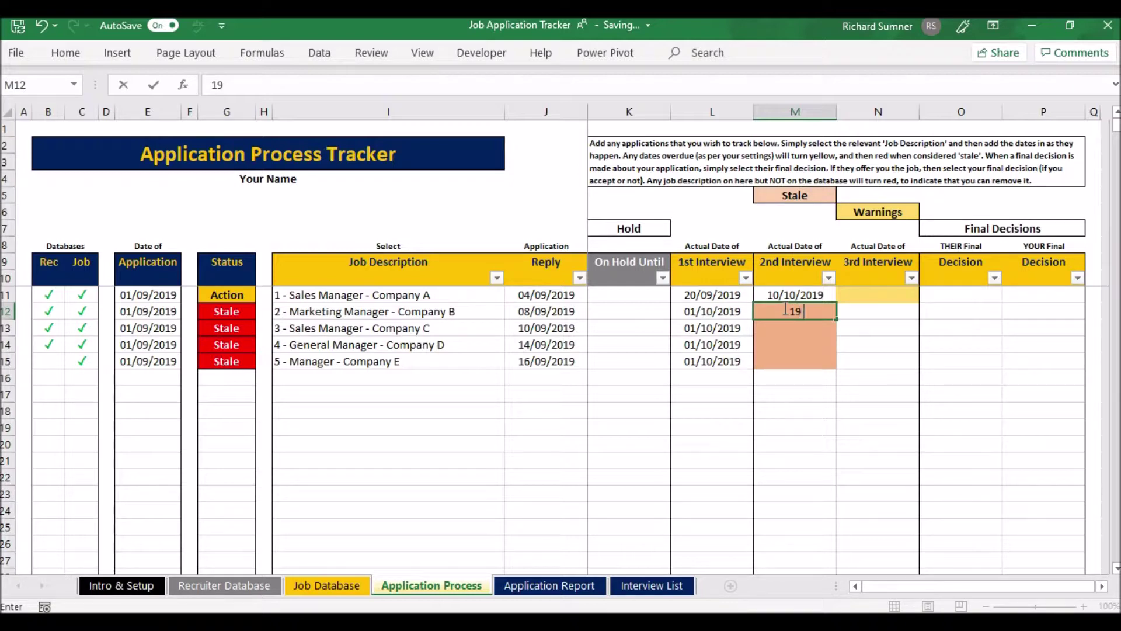
key("Return")
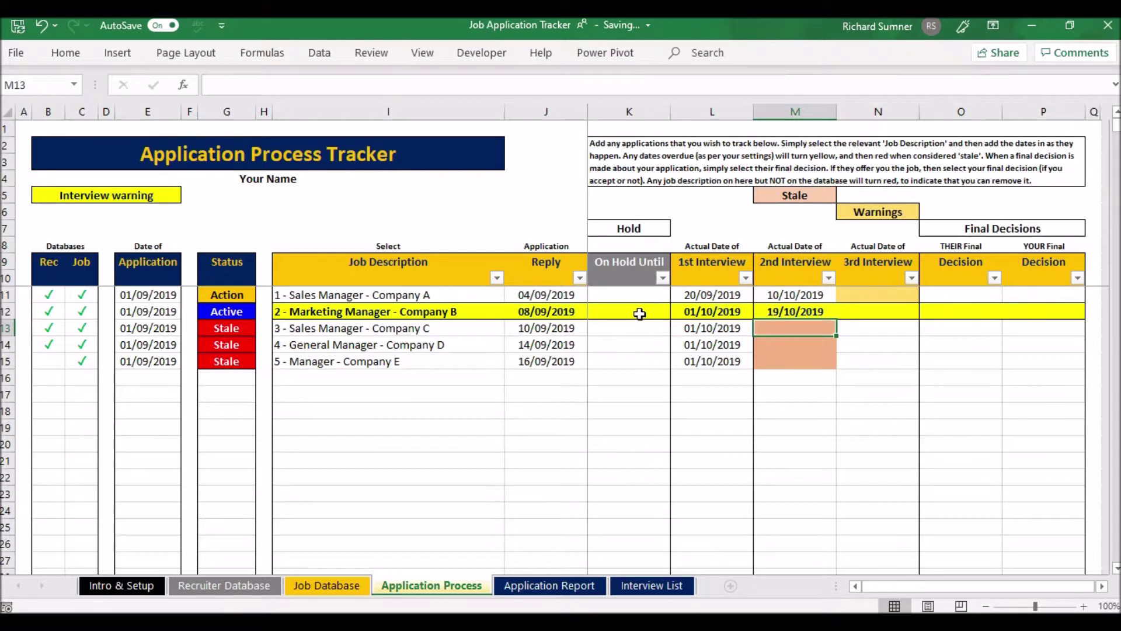
- Set the 2nd Interview date of the Marketing Manager - Company B application to 18 Oct
left_click(779, 316)
type("18")
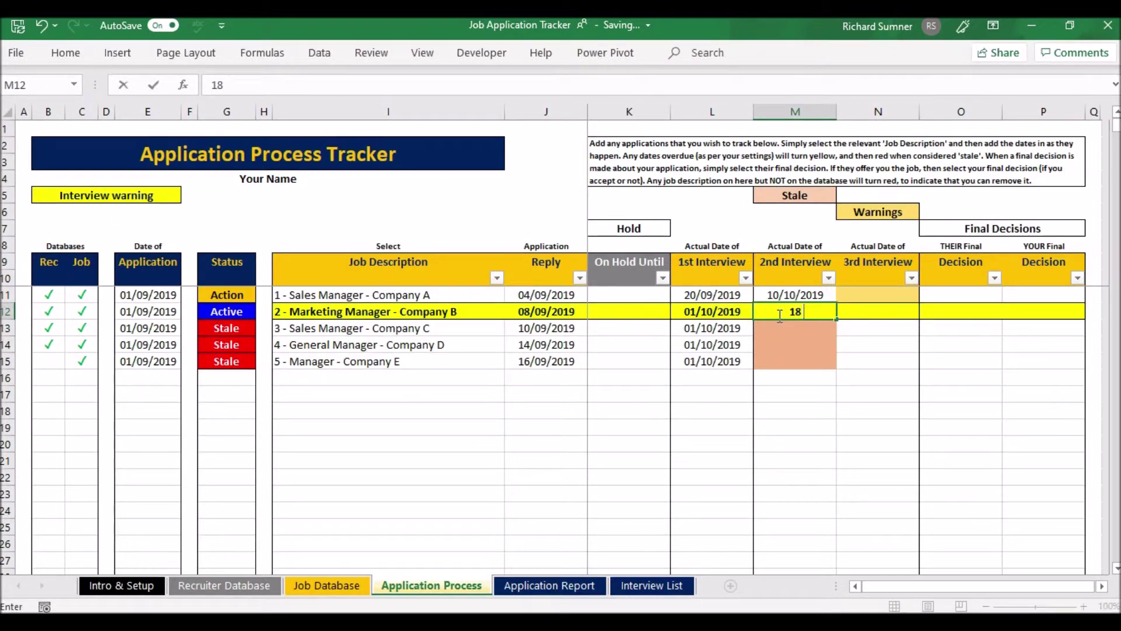
type(" oct")
key("Return")
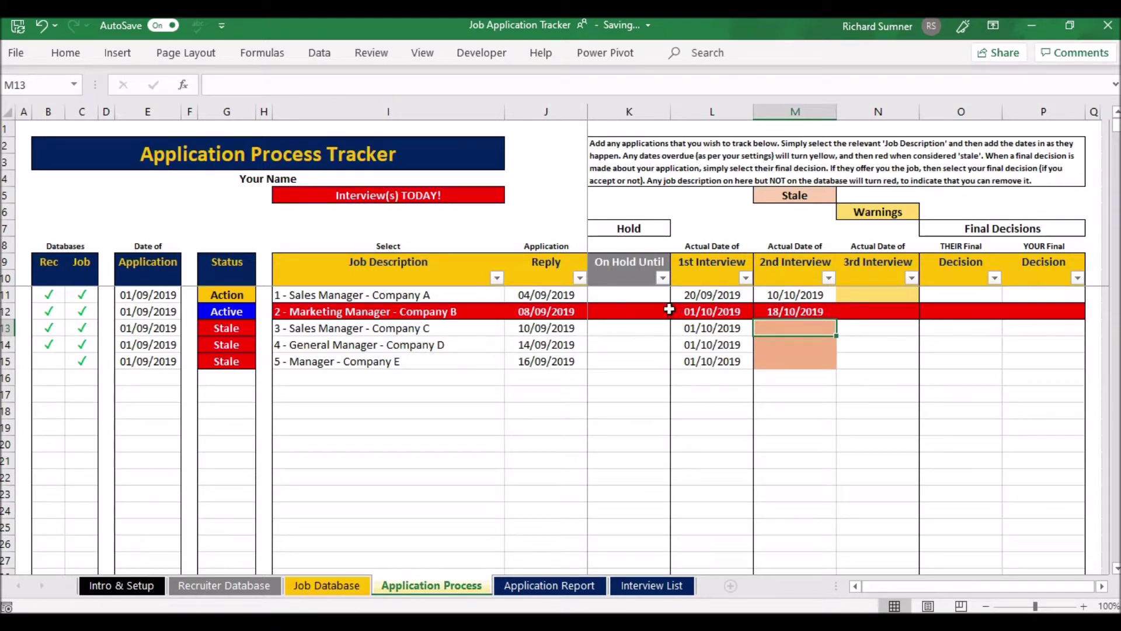
- Set THEIR Final Decision for the Sales Manager - Company A application to "No reply" and clear it again
left_click(955, 294)
left_click(1009, 295)
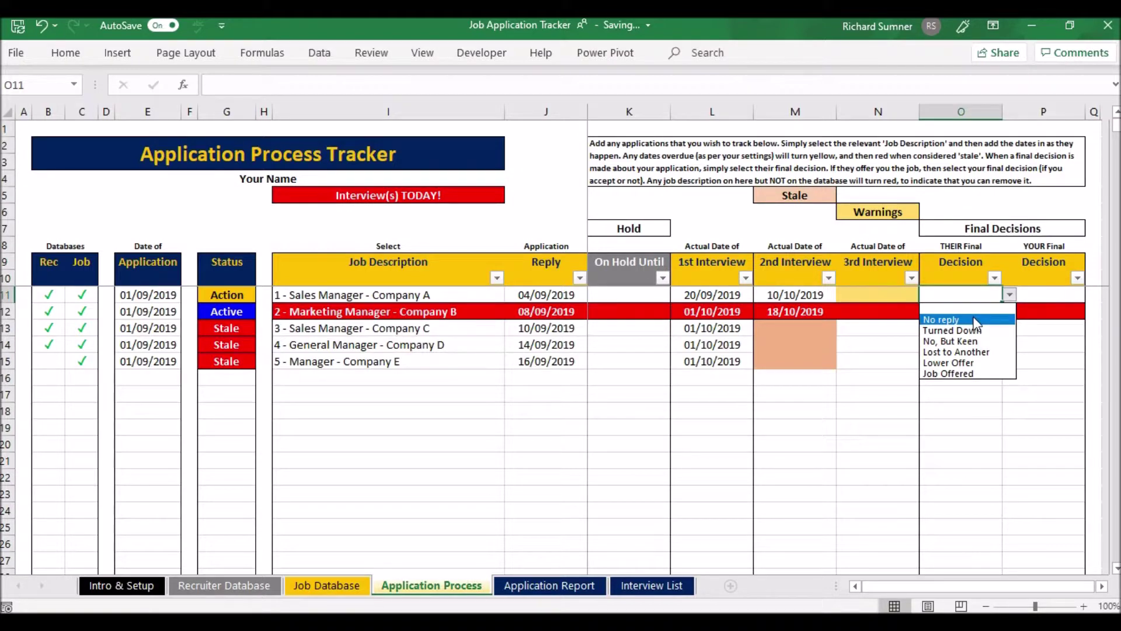
left_click(974, 321)
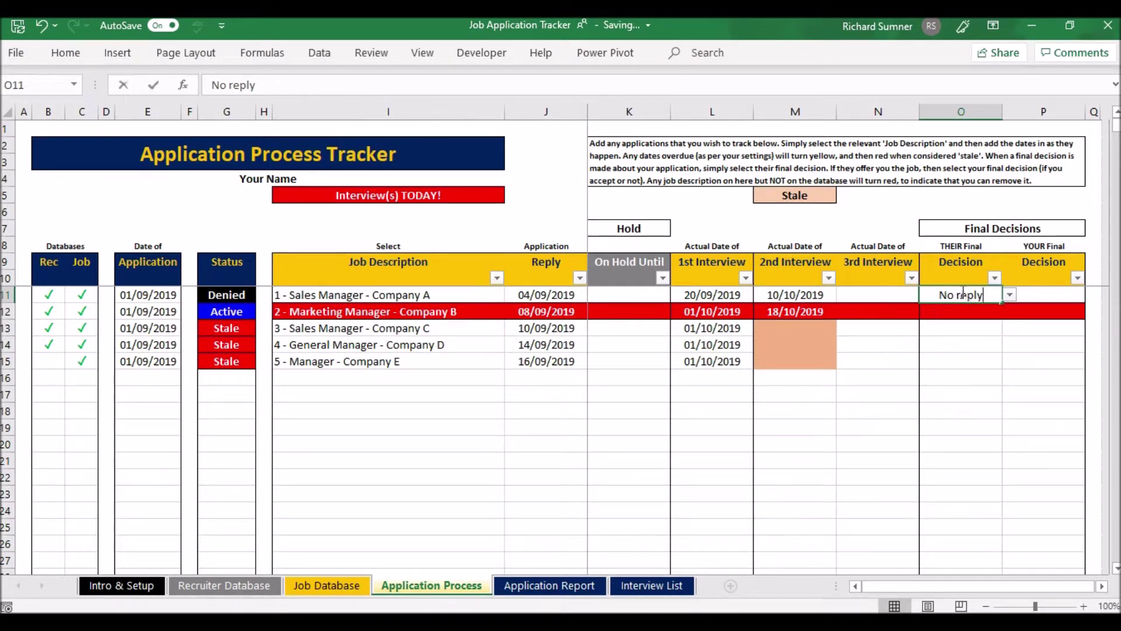
key("Delete")
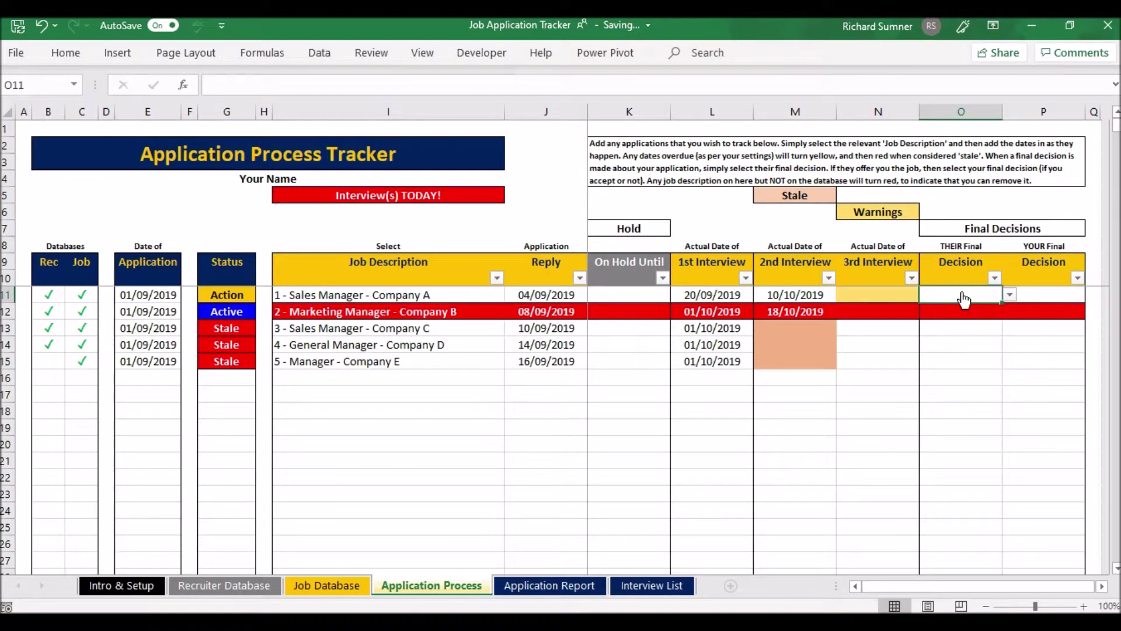
- Set THEIR Final Decision for the Sales Manager - Company A application to "Turned Down"
left_click(1009, 295)
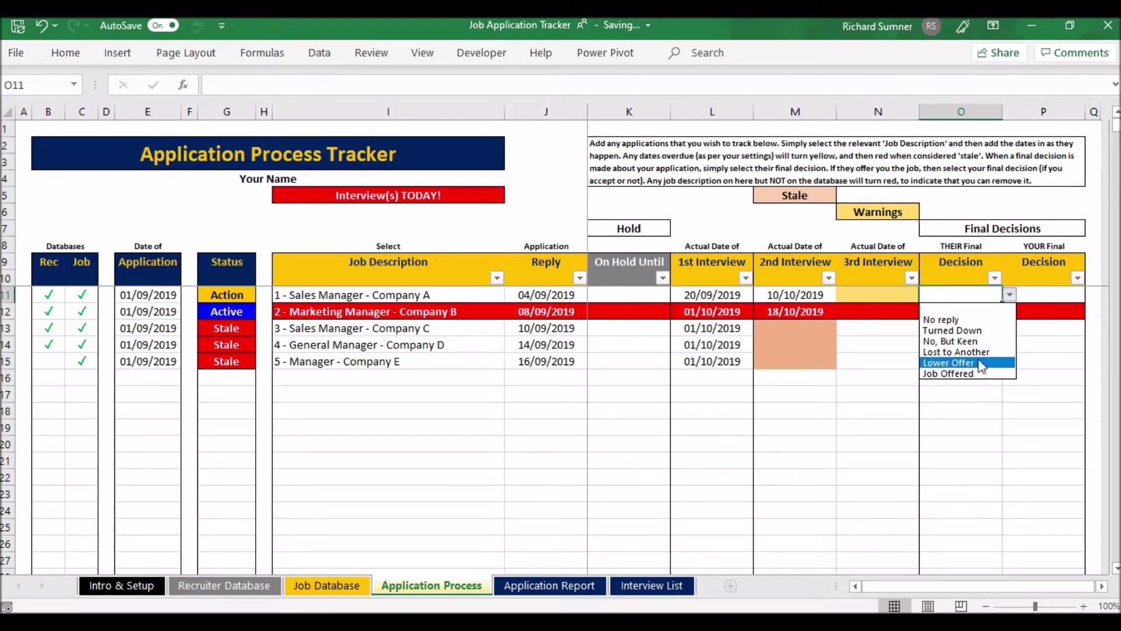
left_click(1041, 296)
left_click(1010, 295)
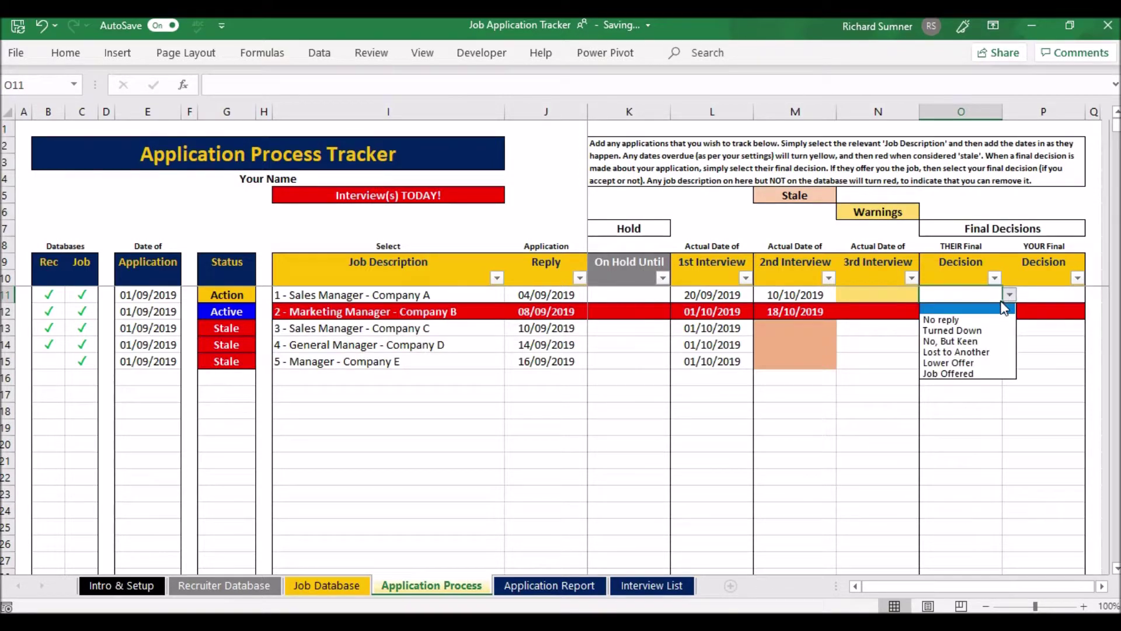
left_click(979, 332)
- Examine the options offered for YOUR and THEIR Final Decision on the Sales Manager - Company A application
left_click(1053, 295)
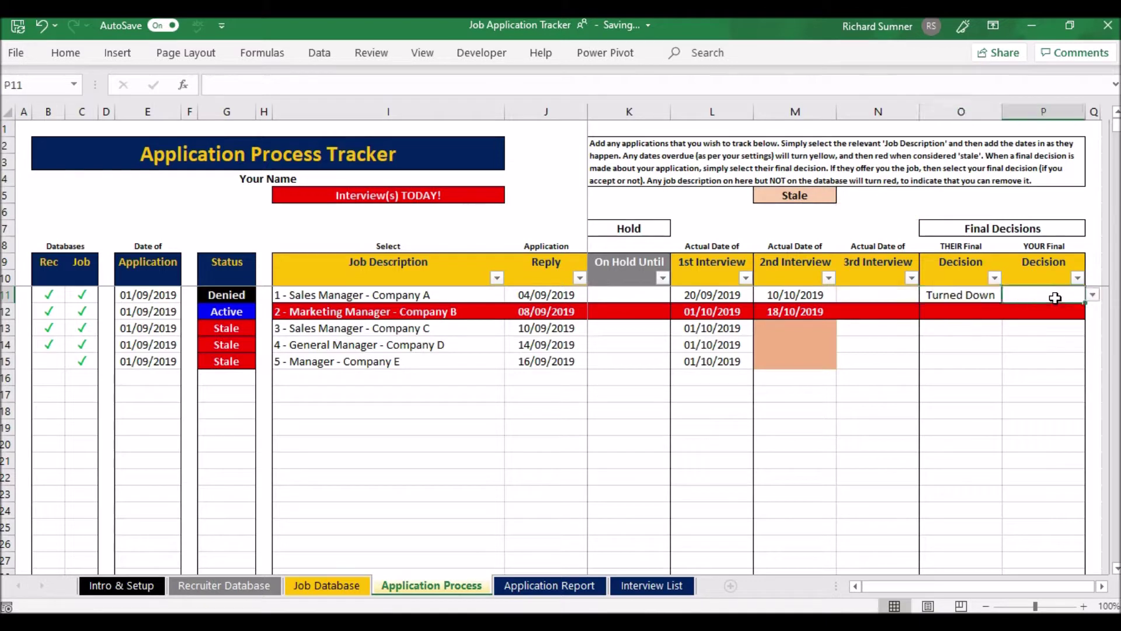
left_click(1091, 295)
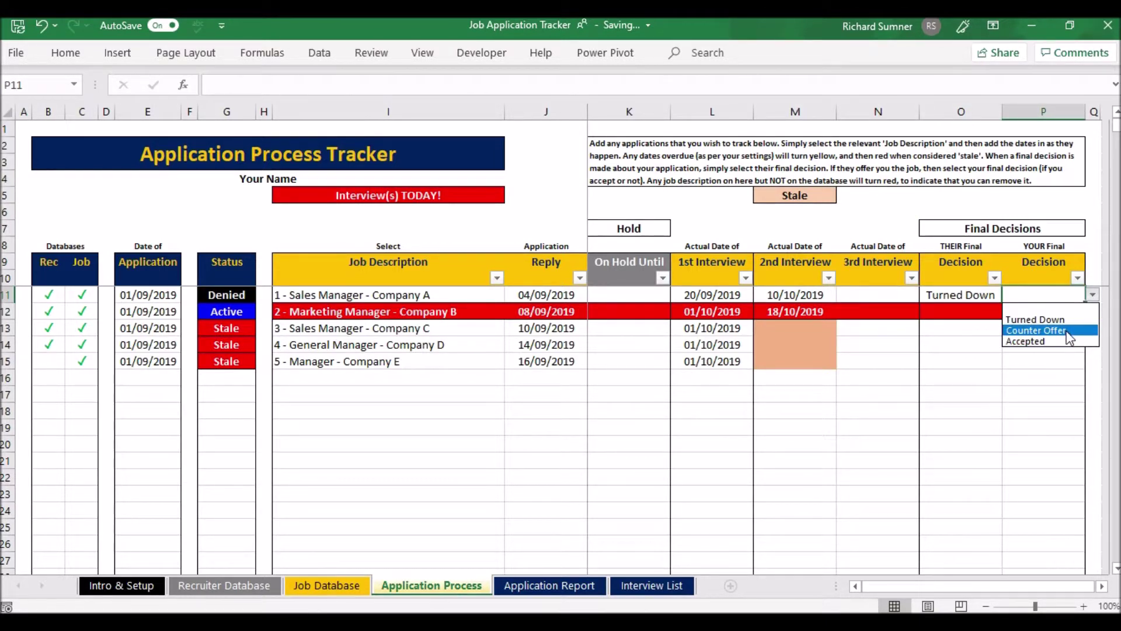
left_click(978, 293)
left_click(979, 294)
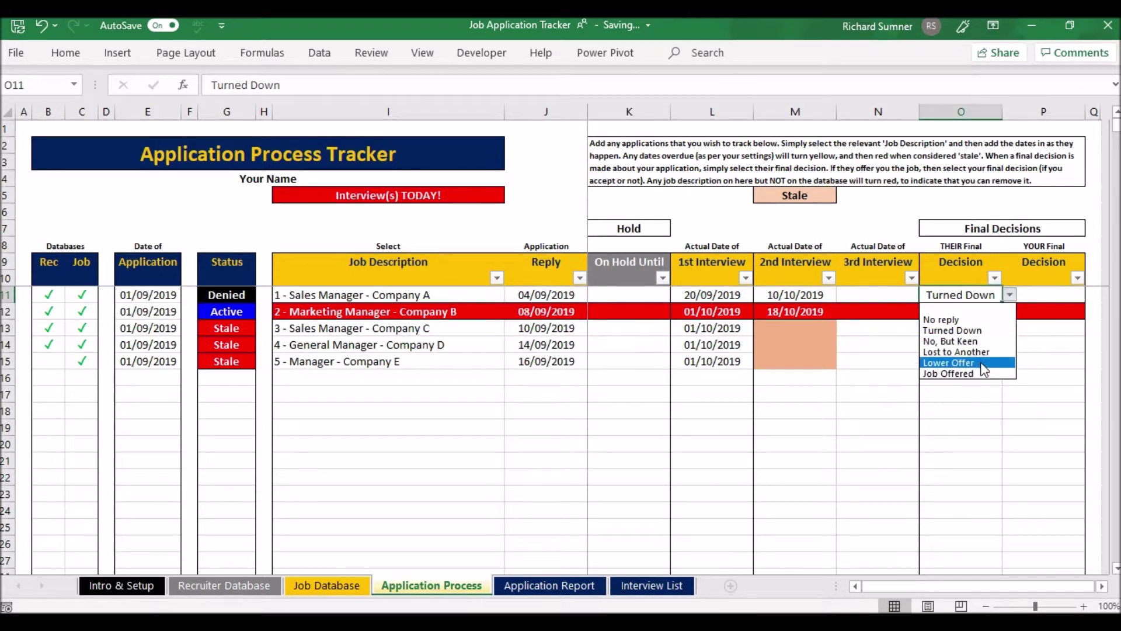
left_click(1043, 296)
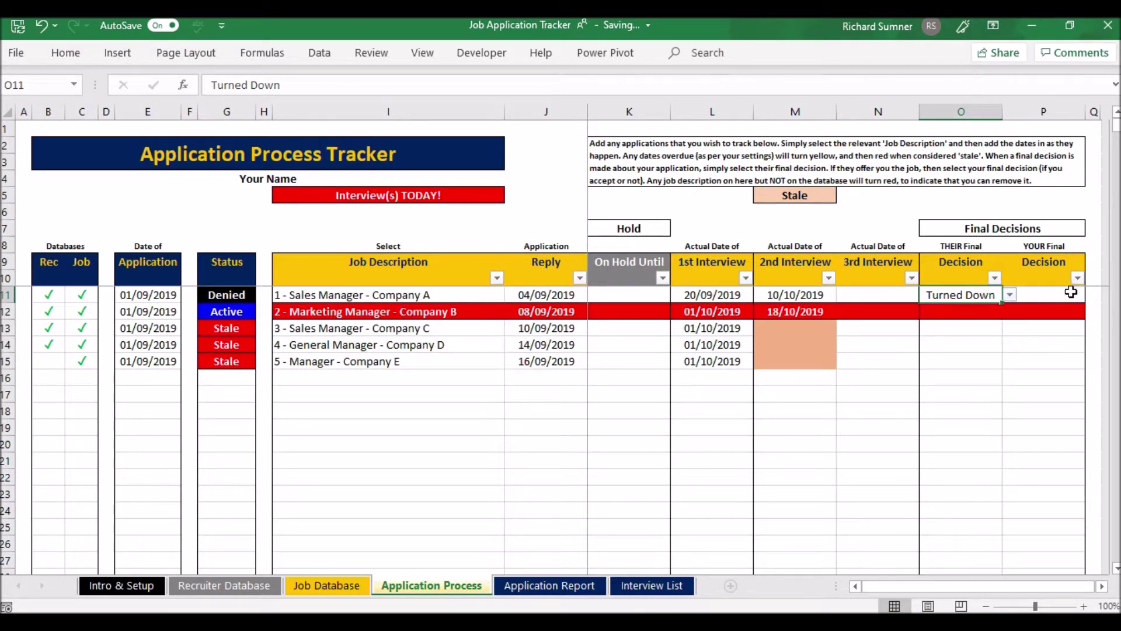
left_click(1077, 295)
left_click(1090, 295)
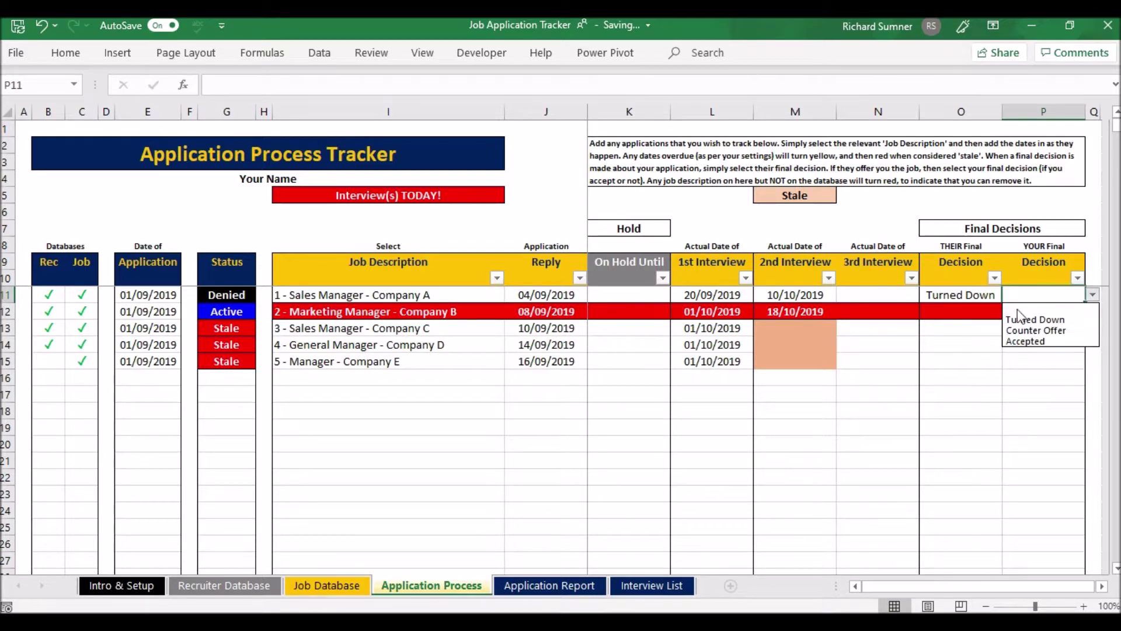
left_click(977, 297)
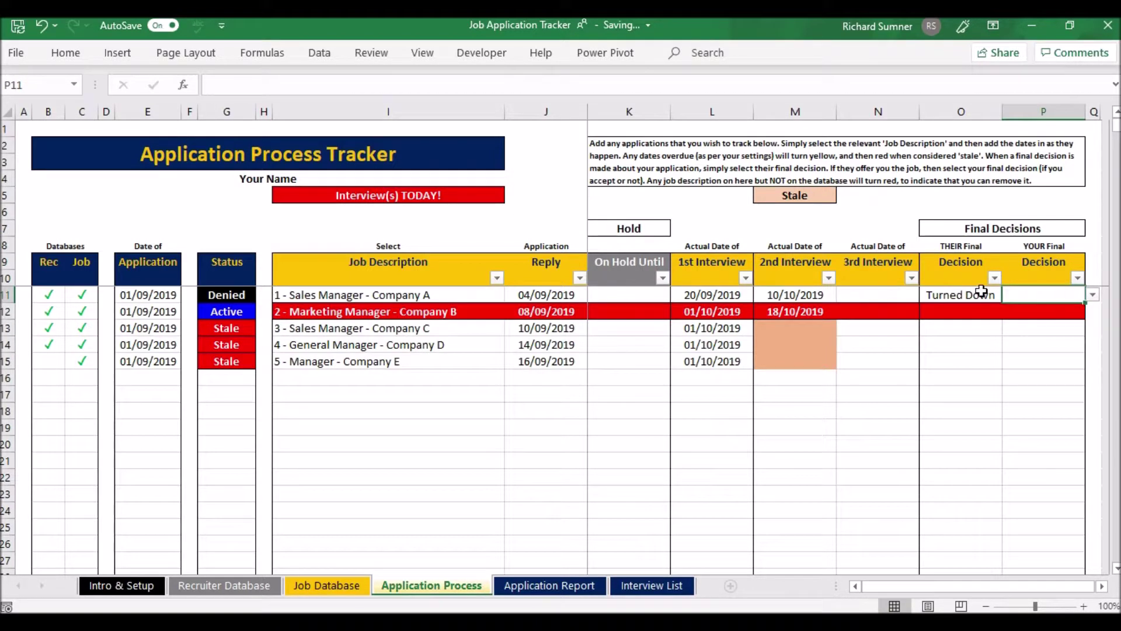
left_click(974, 300)
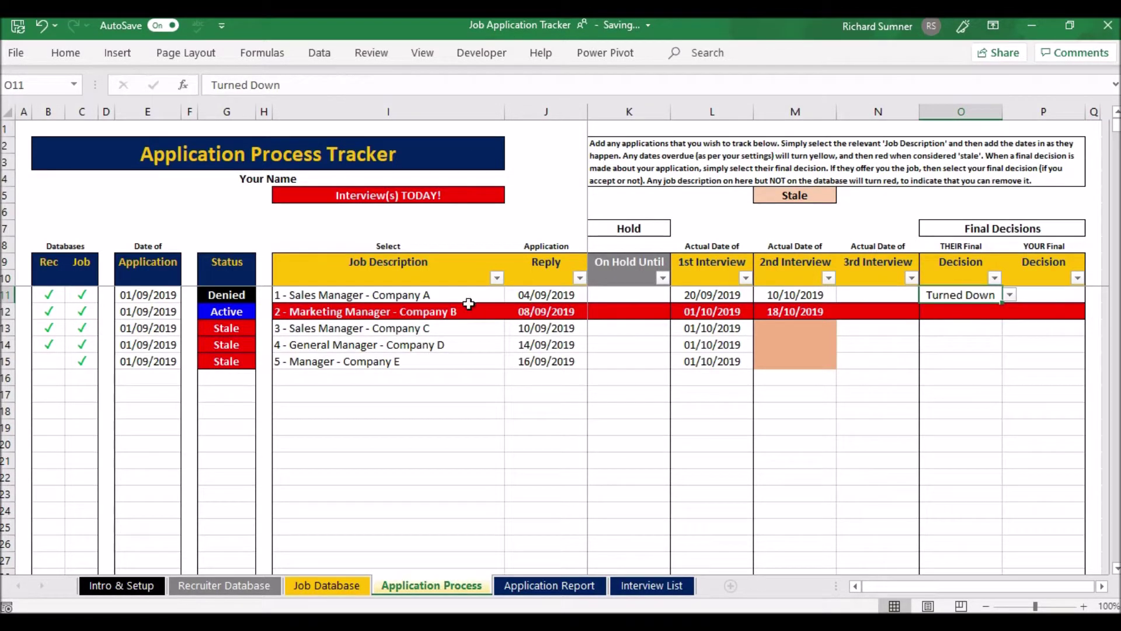
- Clear THEIR Final Decision for the Sales Manager - Company A application and set it to "Job Offered"
key("BackSpace")
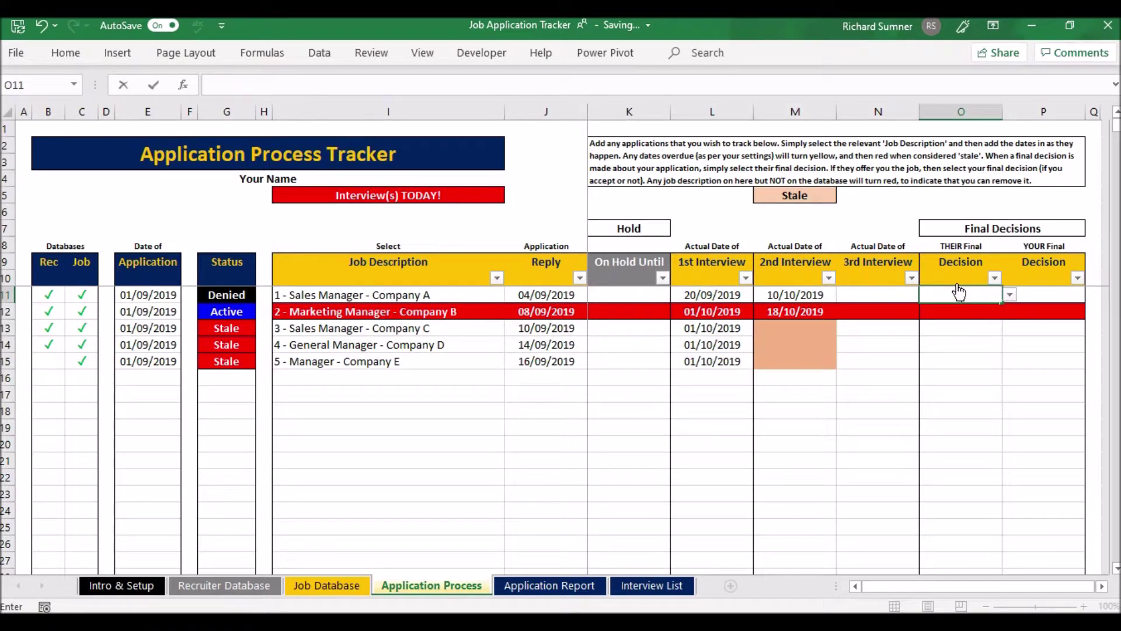
left_click(959, 292)
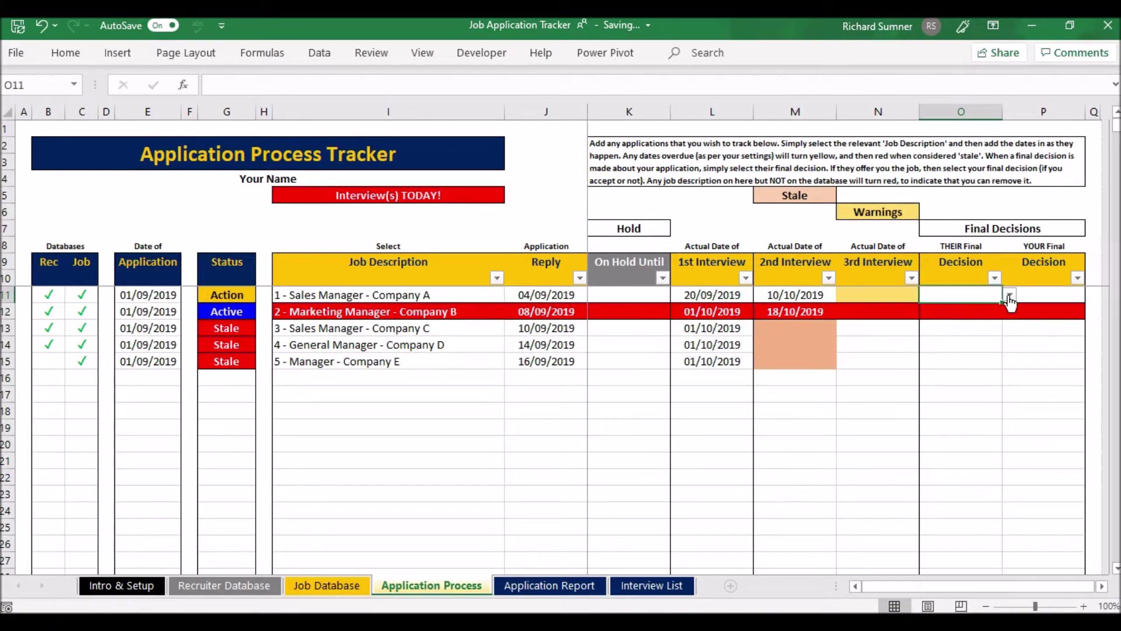
left_click(1009, 294)
left_click(986, 373)
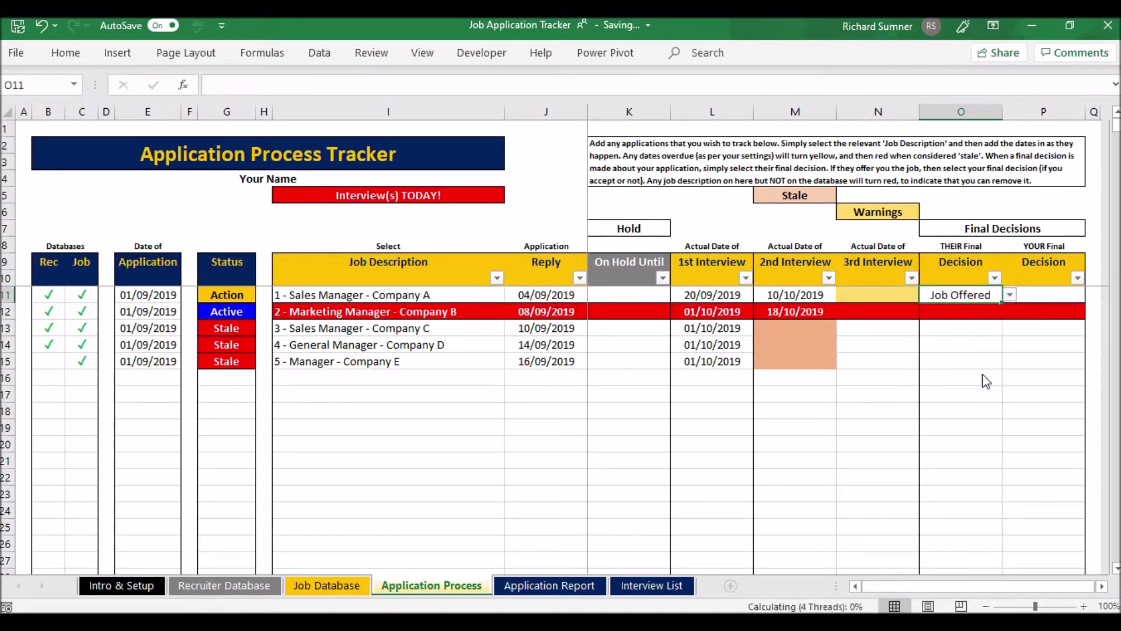
- Set YOUR Final Decision for the Sales Manager - Company A application to "Accepted" and clear it again
left_click(1046, 295)
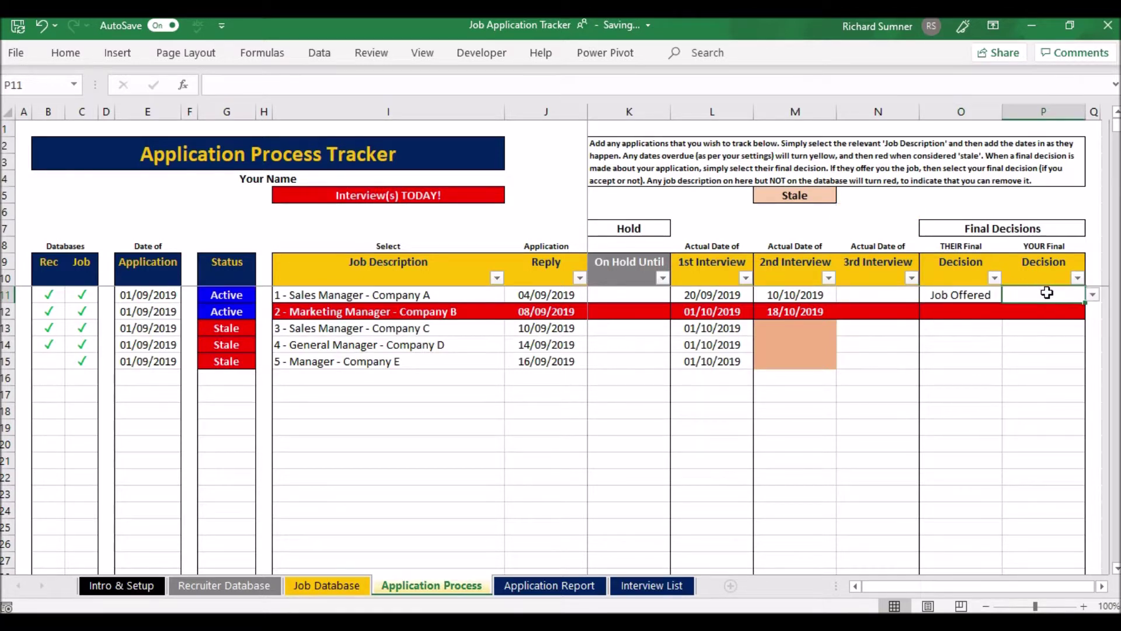
left_click(1092, 294)
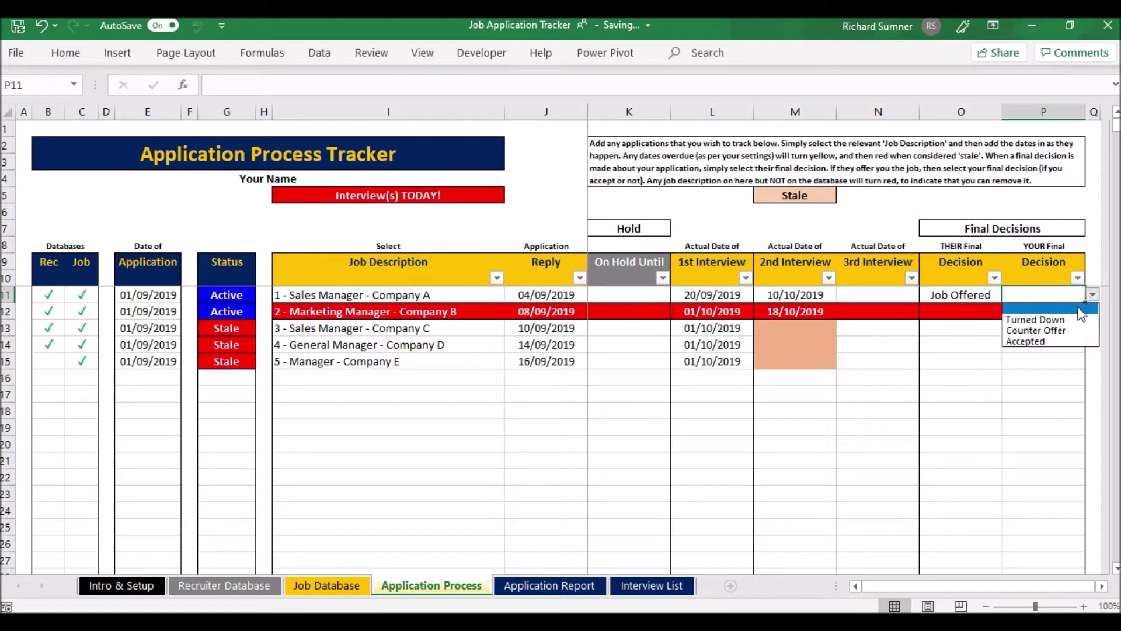
left_click(1067, 344)
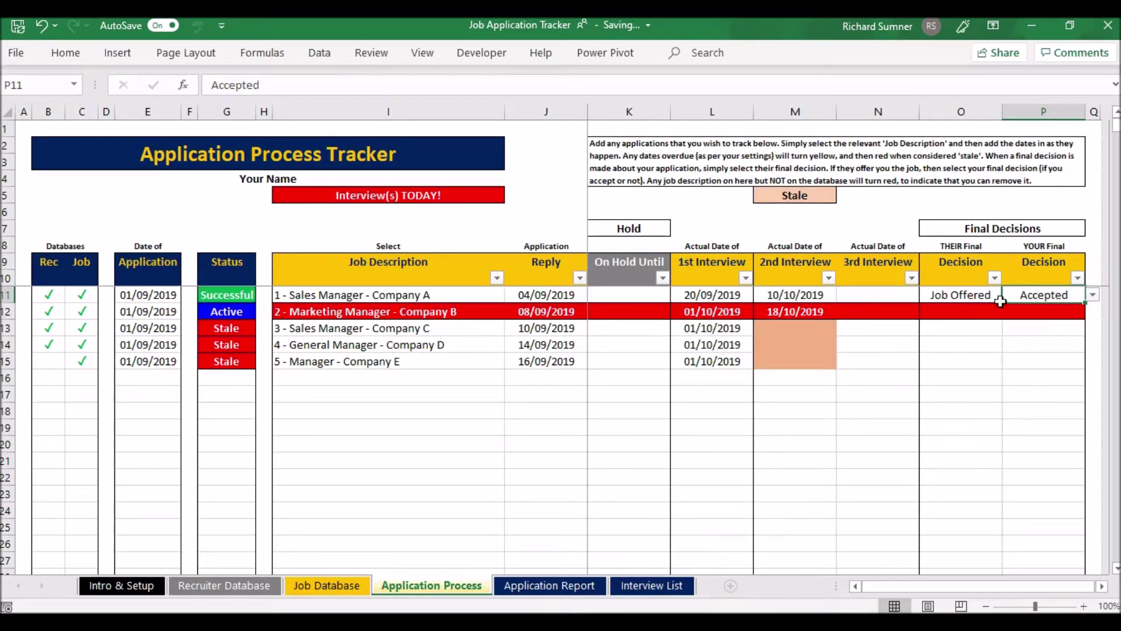
key("Delete")
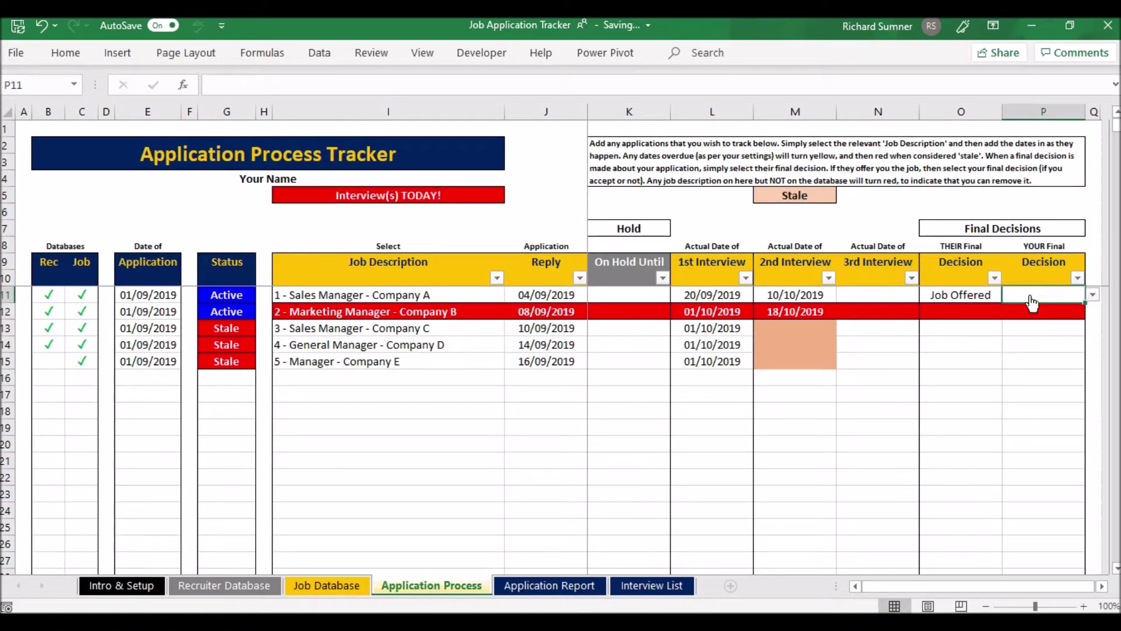
- Set YOUR Final Decision for the Sales Manager - Company A application to "Turned Down" and clear it again
left_click(1092, 295)
left_click(1063, 317)
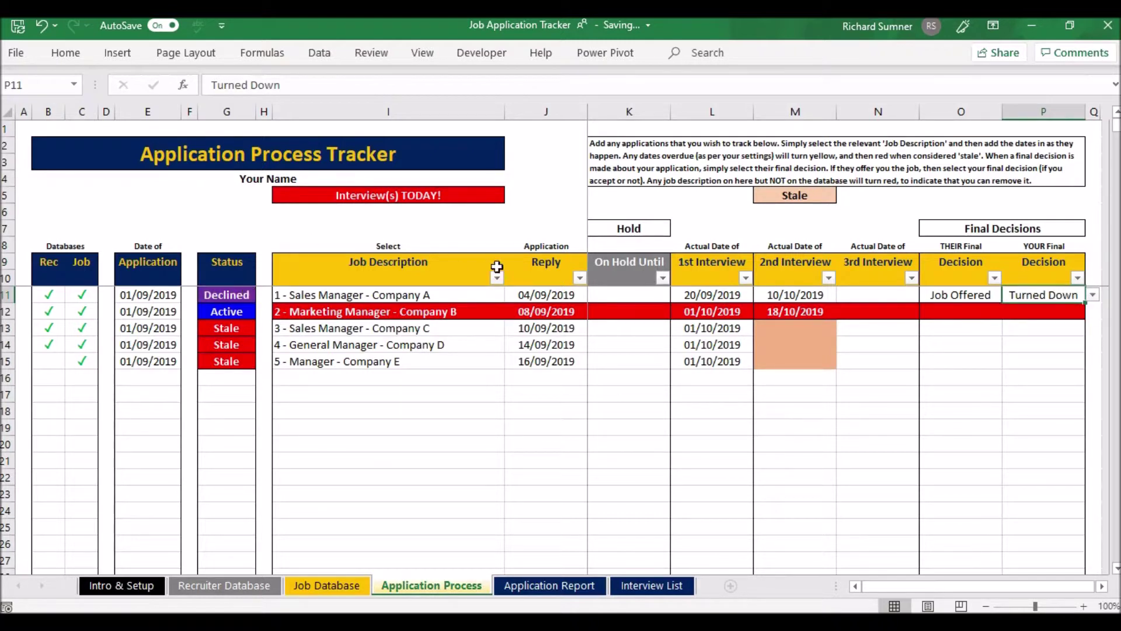
key("Delete")
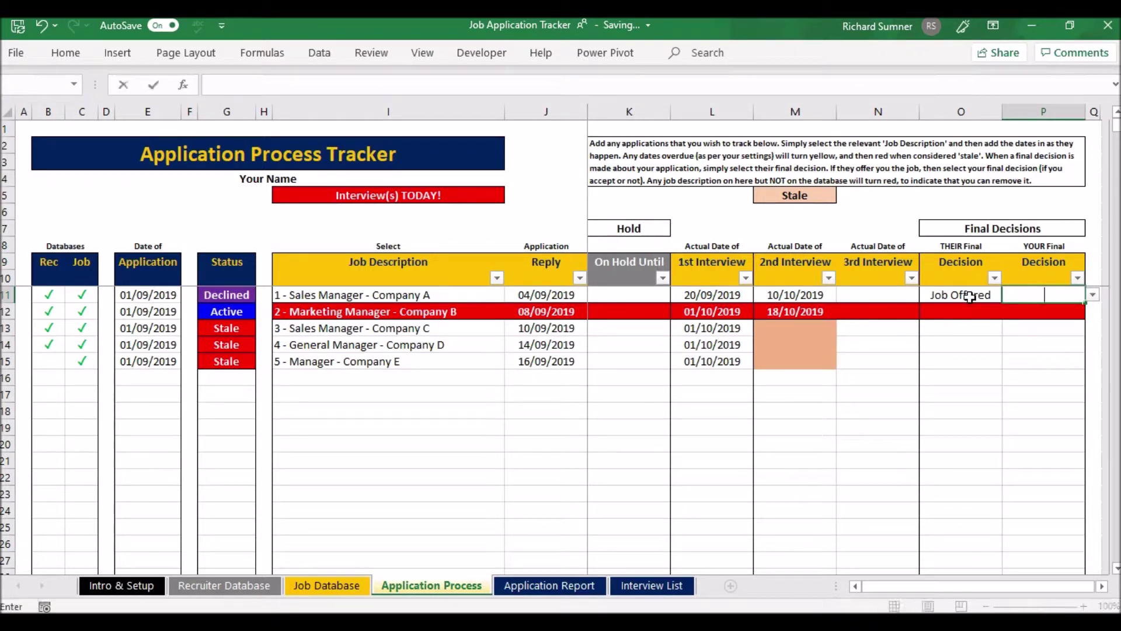
- Clear the "Job Offered" entry from THEIR Final Decision for the Sales Manager - Company A application
left_click(970, 297)
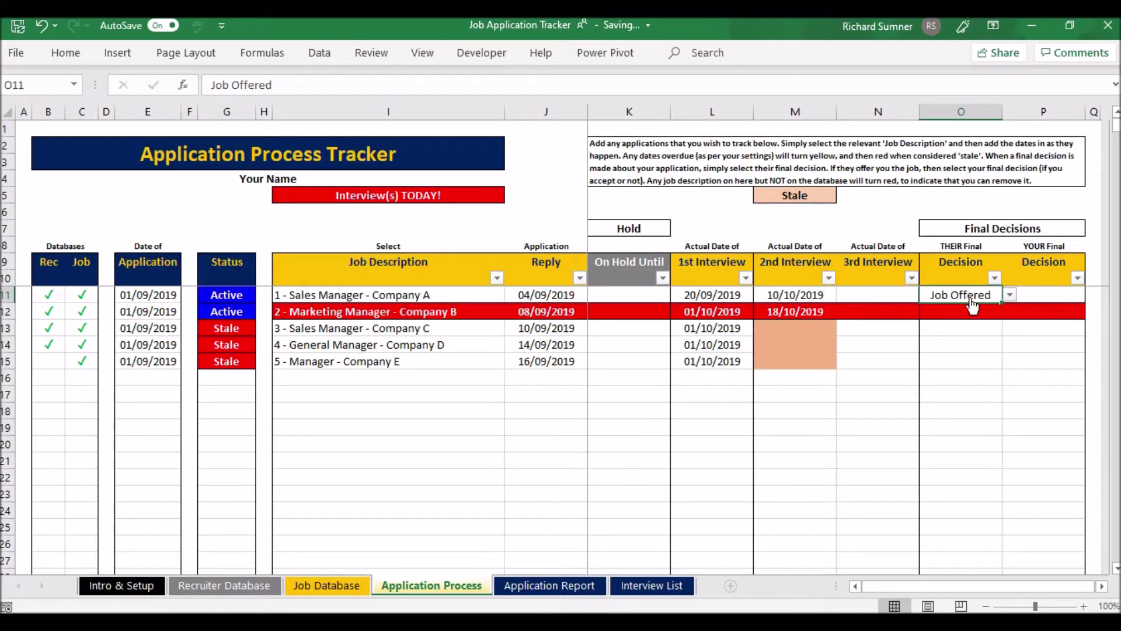
key("BackSpace")
key("Return")
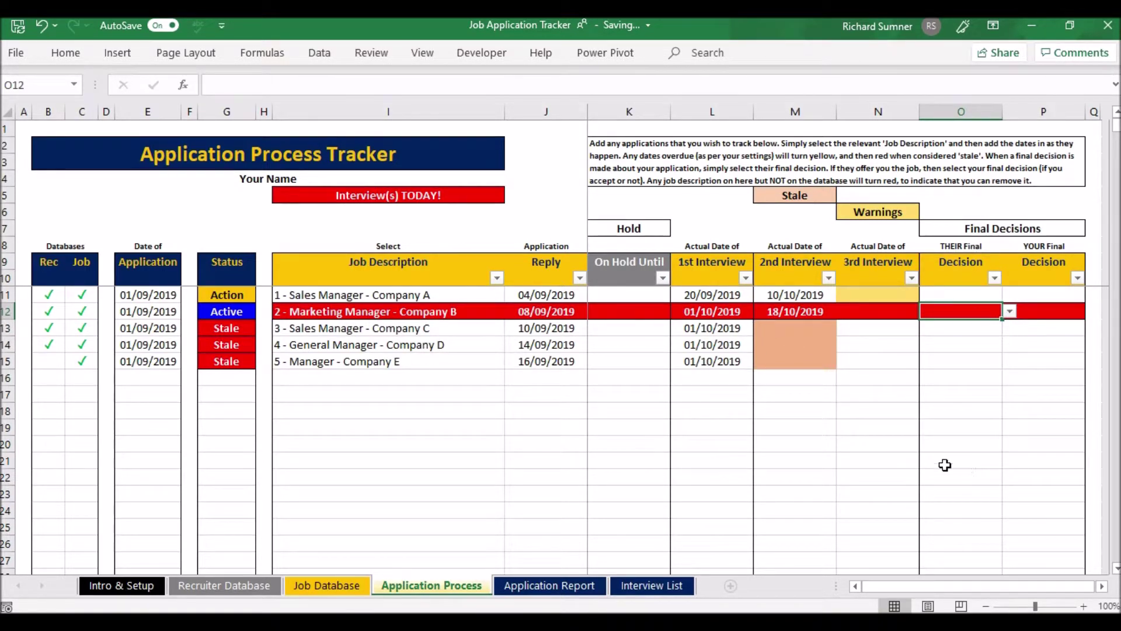
- Return the cell selection to A1 on the Application Process sheet
key("Up")
key("Right")
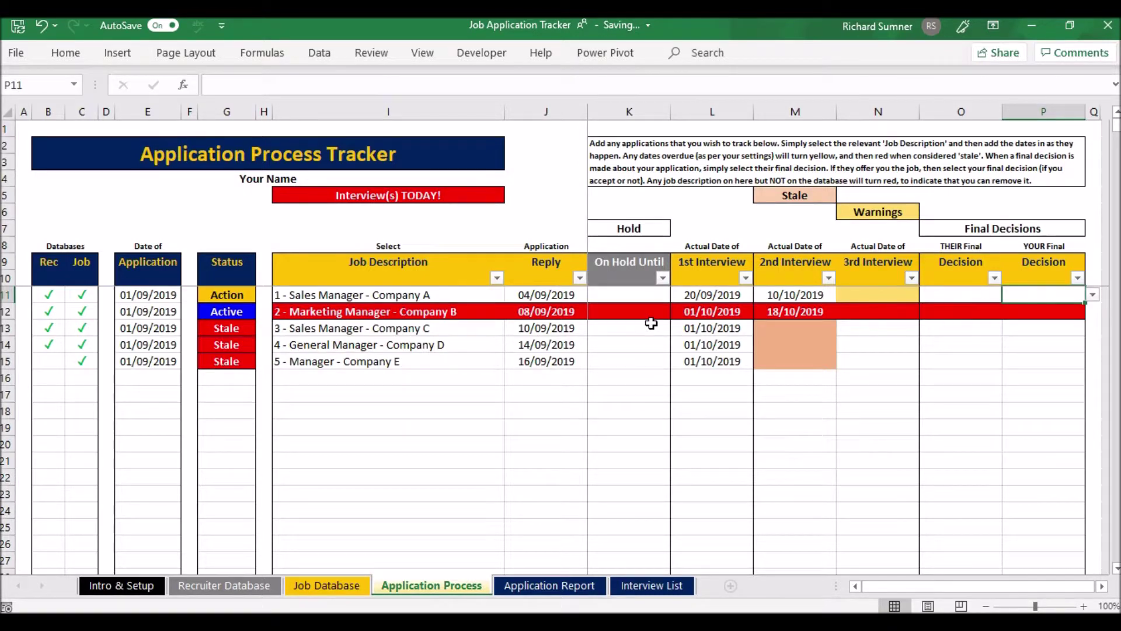
key("Left")
key("Left")
key("Left")
key("Left")
key("Left")
key("Left")
key("Left")
key("Left")
key("Left")
key("Left")
key("Left")
key("Left")
key("Left")
key("Left")
key("Left")
key("Up")
key("Up")
key("Up")
key("Up")
key("Up")
key("Up")
key("Up")
key("Up")
key("Up")
key("Up")
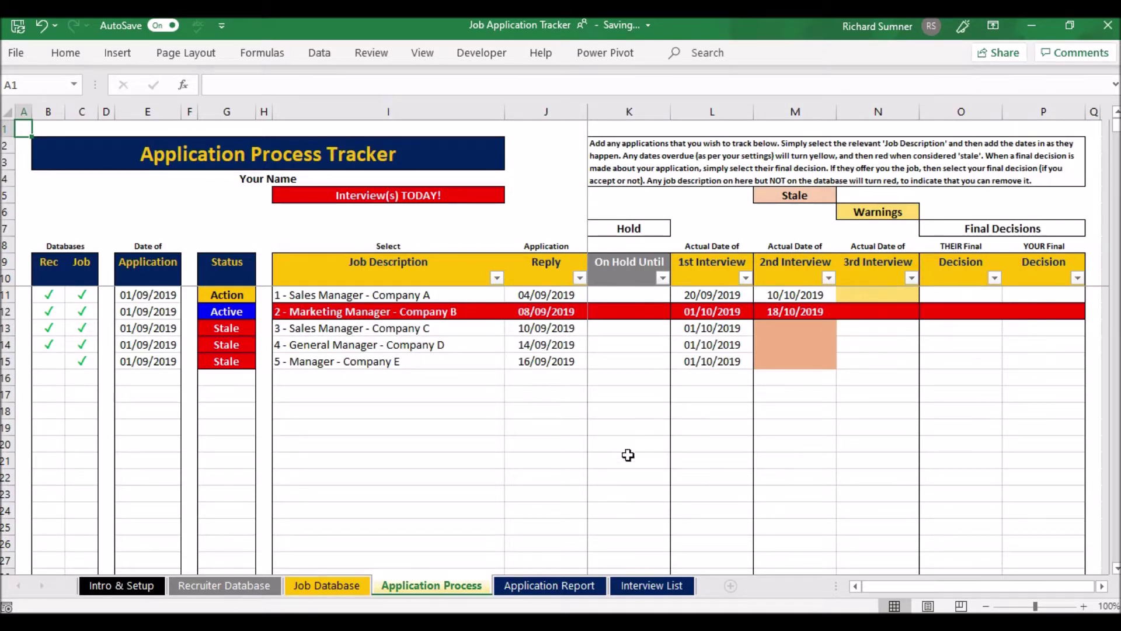
- Look through the Job Database, Recruiter Database, Application Report and Interview List sheets
left_click(348, 589)
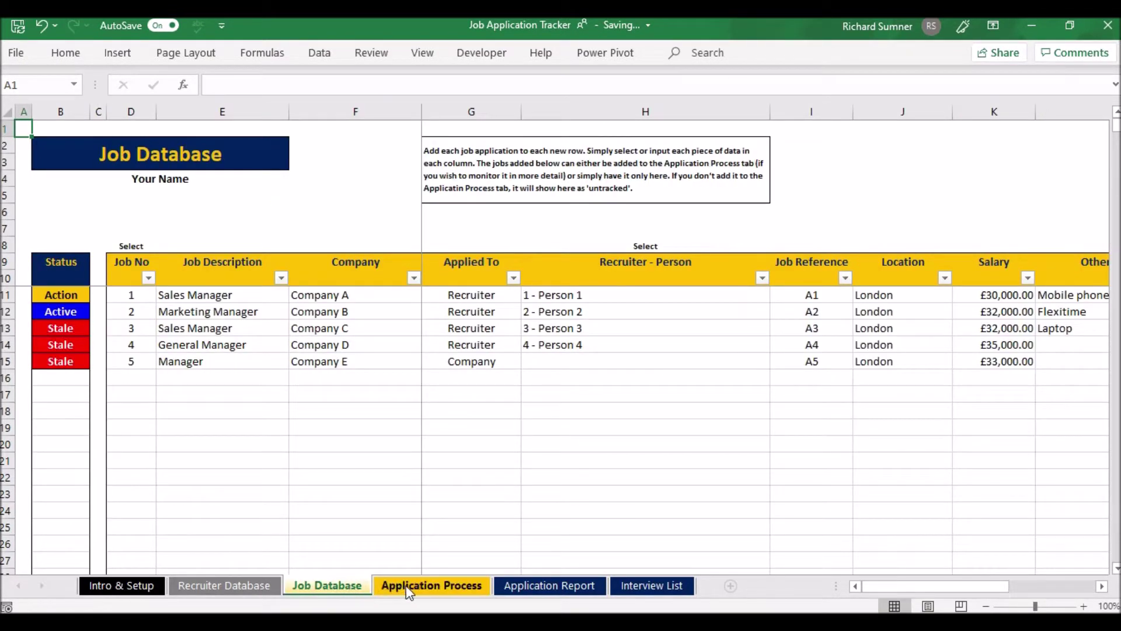
left_click(216, 587)
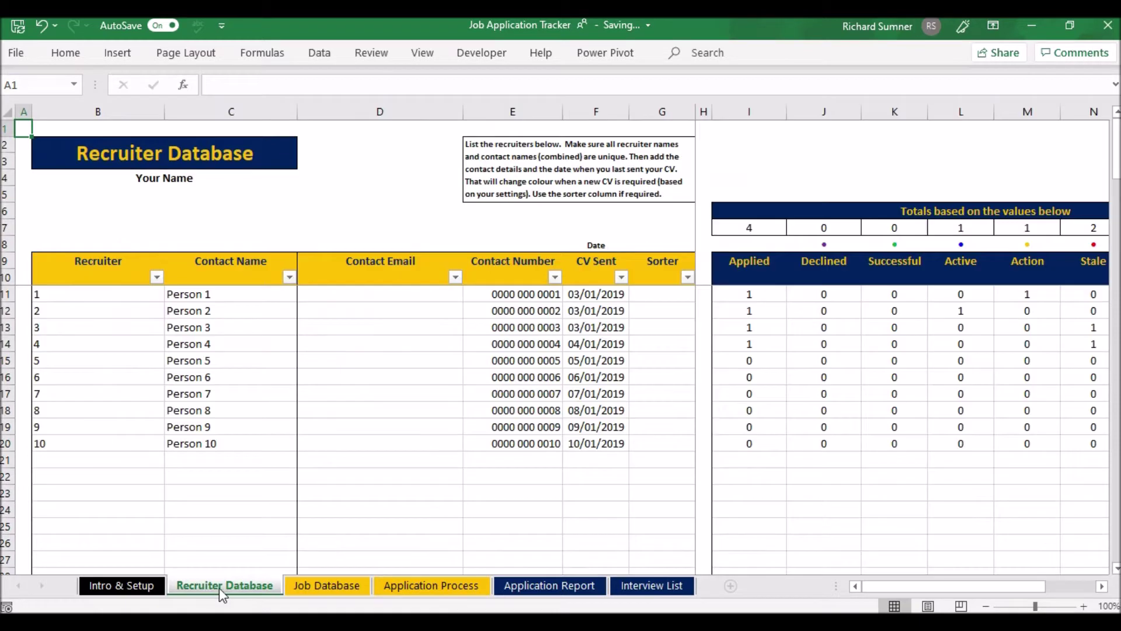
left_click(547, 587)
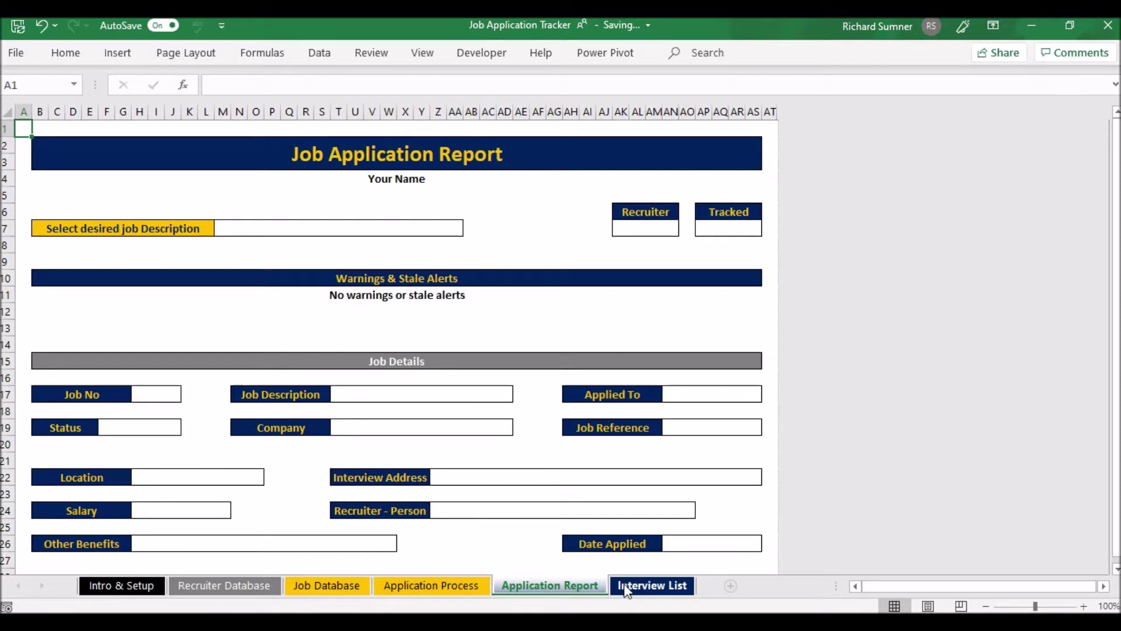
left_click(650, 586)
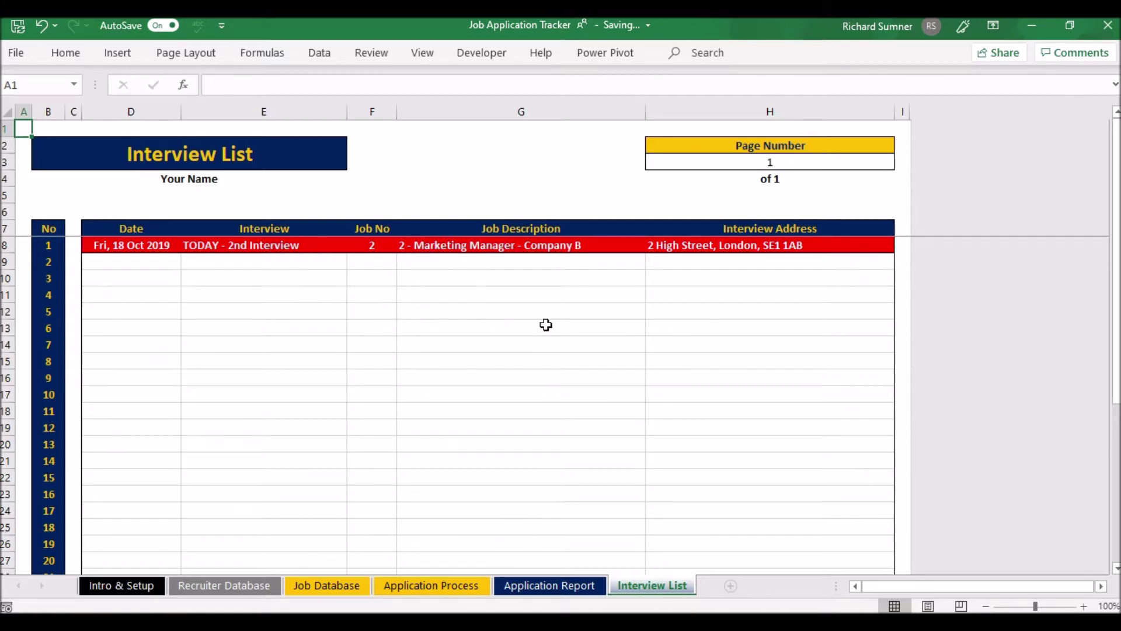
- Set the 2nd Interview date of the Marketing Manager - Company B application to 22 Oct on the Application Process sheet
left_click(473, 591)
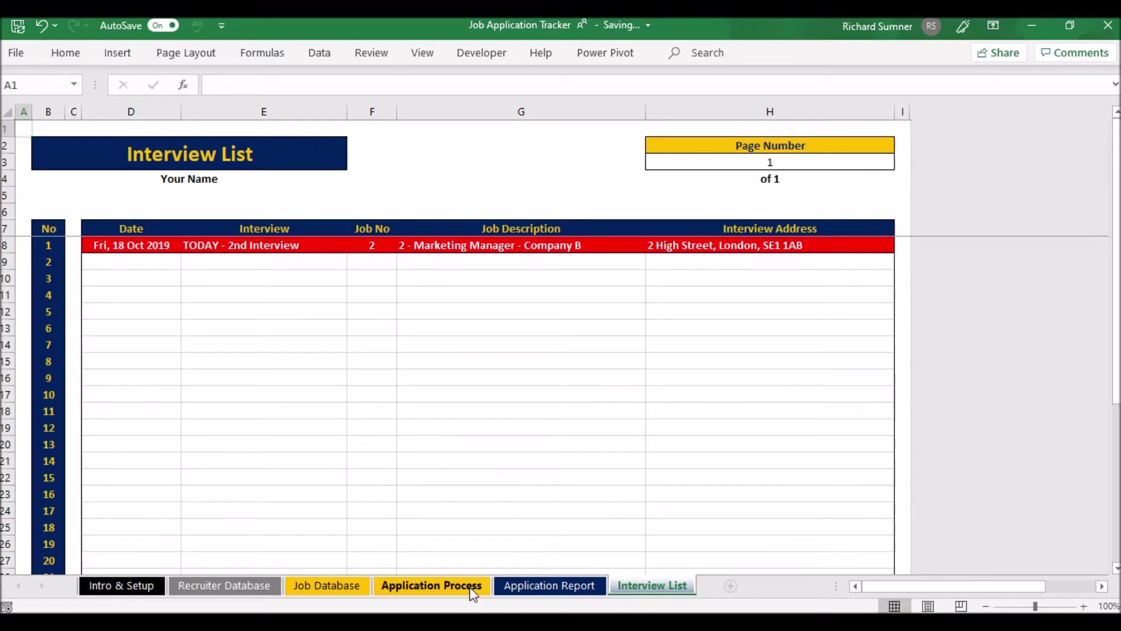
left_click(775, 313)
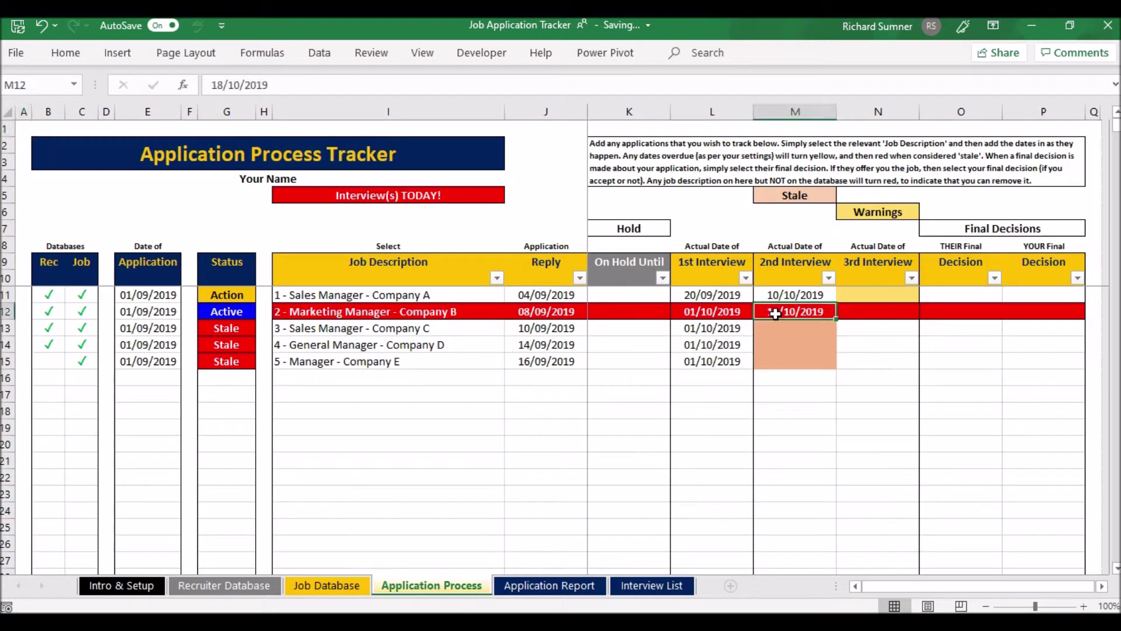
type("22 oct")
key("Return")
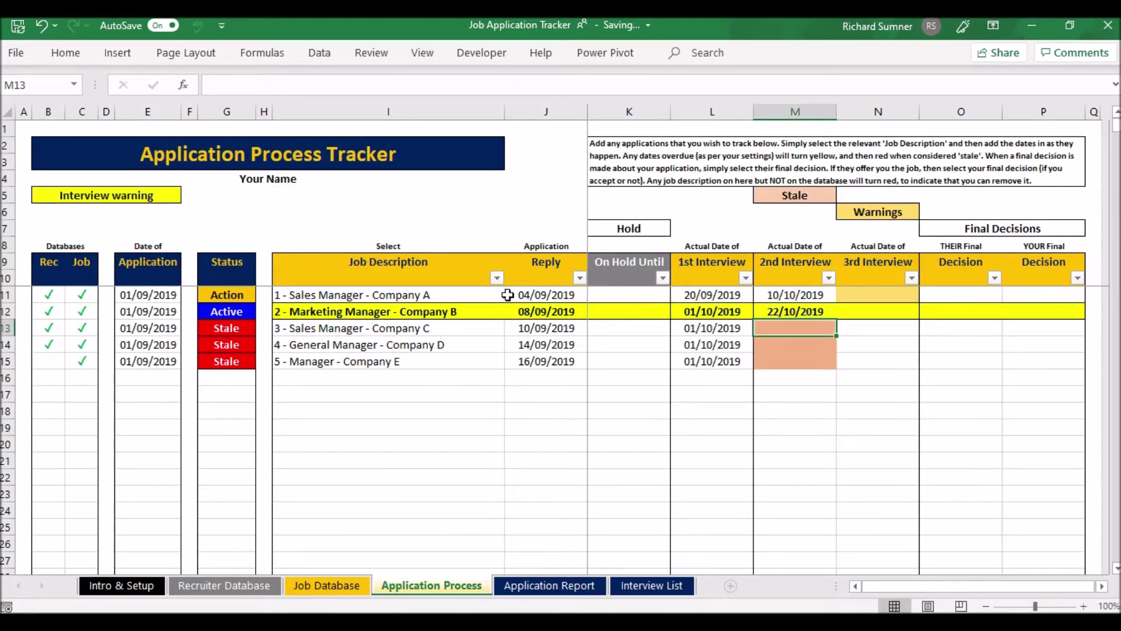
- Check the Interview List and review the Application Report down to the status breakdown chart, ending on the Application Process sheet
left_click(649, 586)
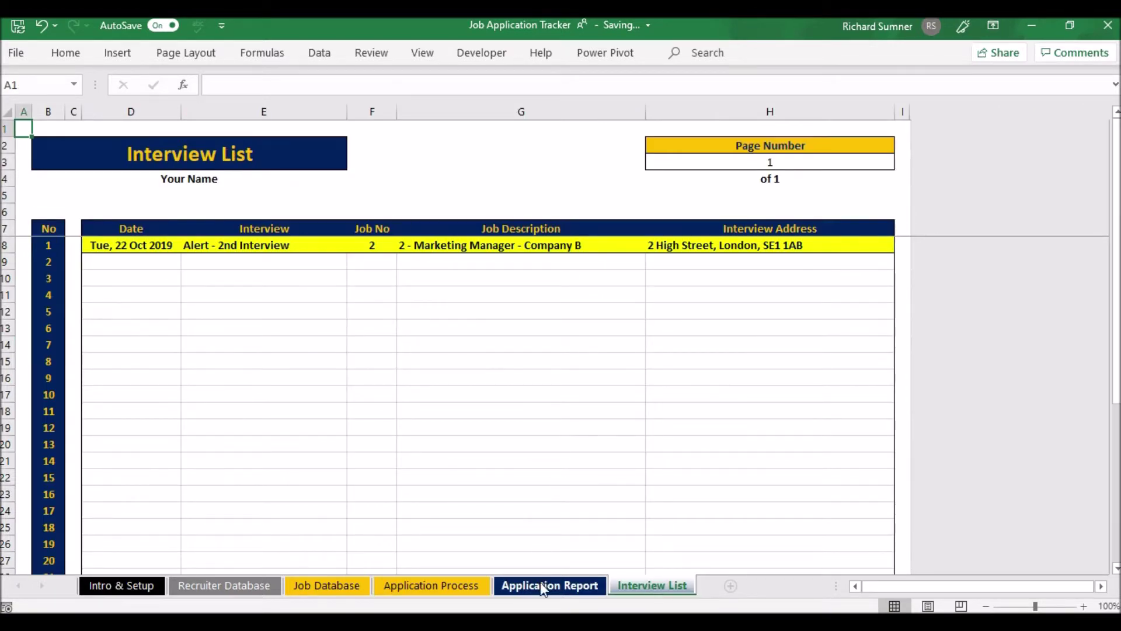
left_click(514, 585)
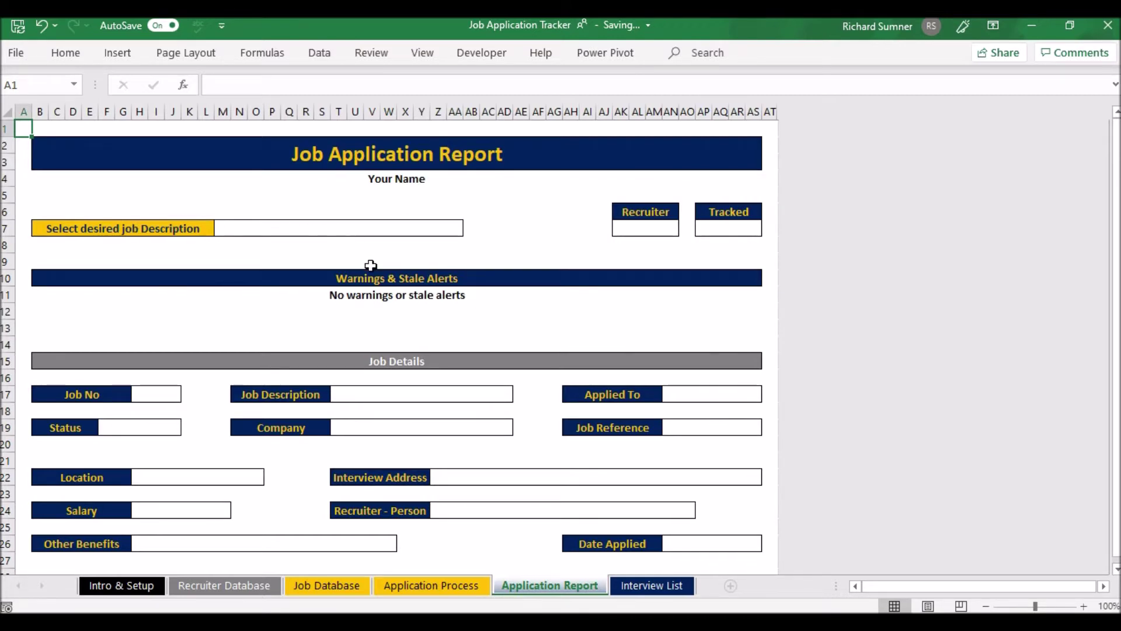
scroll(371, 266, "down", 14)
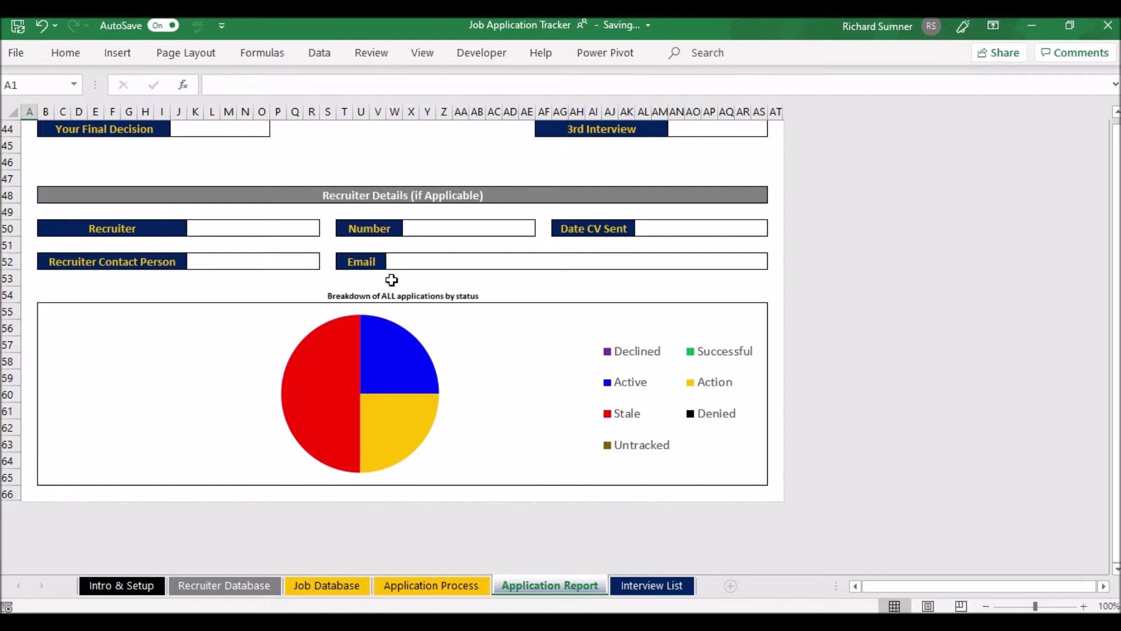
scroll(391, 280, "up", 9)
scroll(391, 280, "up", 5)
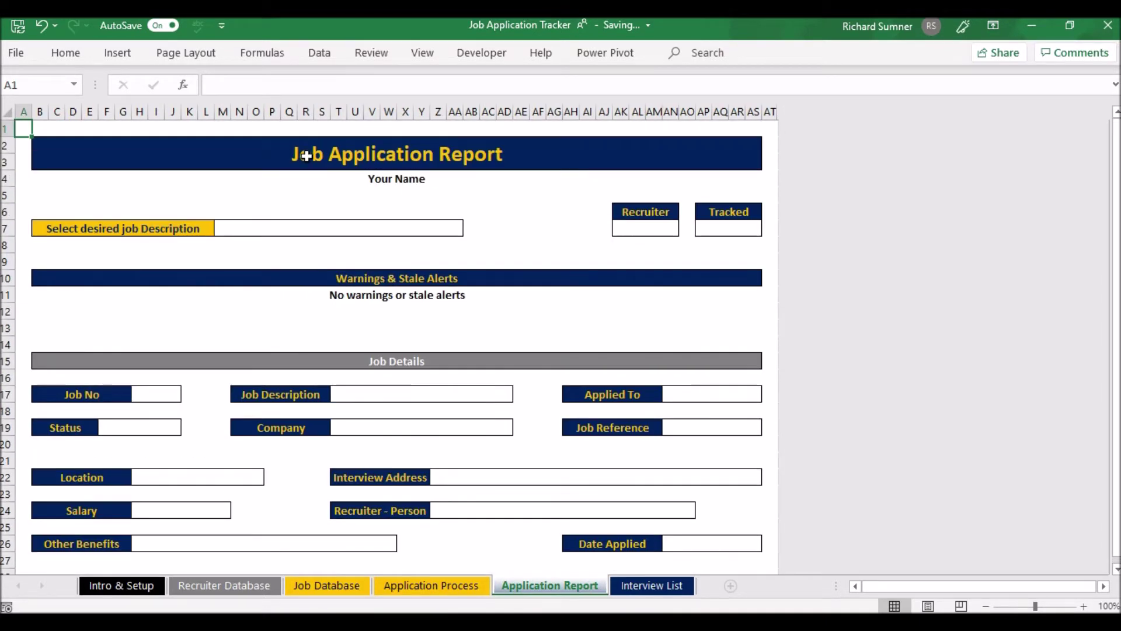
scroll(339, 227, "down", 5)
scroll(338, 227, "down", 10)
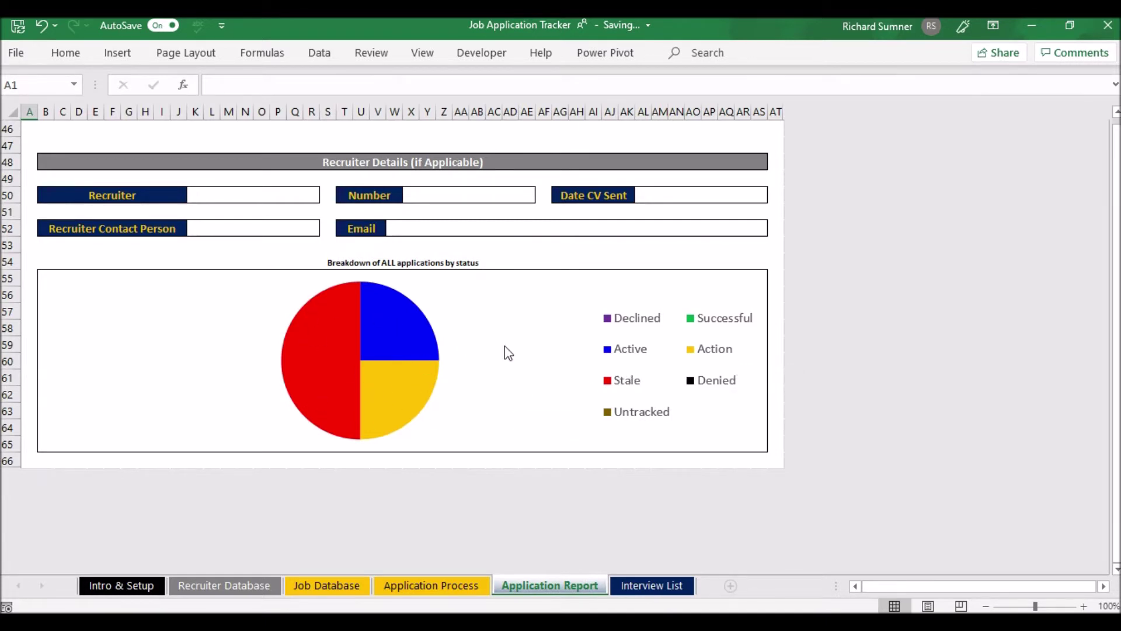
left_click(390, 589)
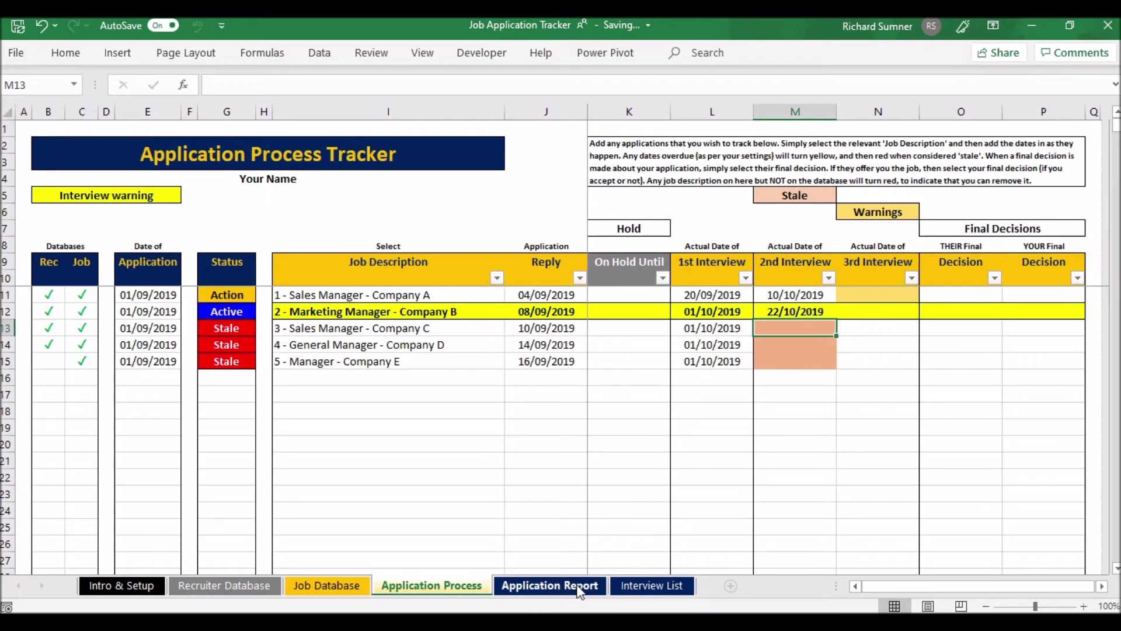
- Check the Interview List and Job Database sheets, and review the status breakdown chart on the Application Report, ending at its beginning
left_click(641, 591)
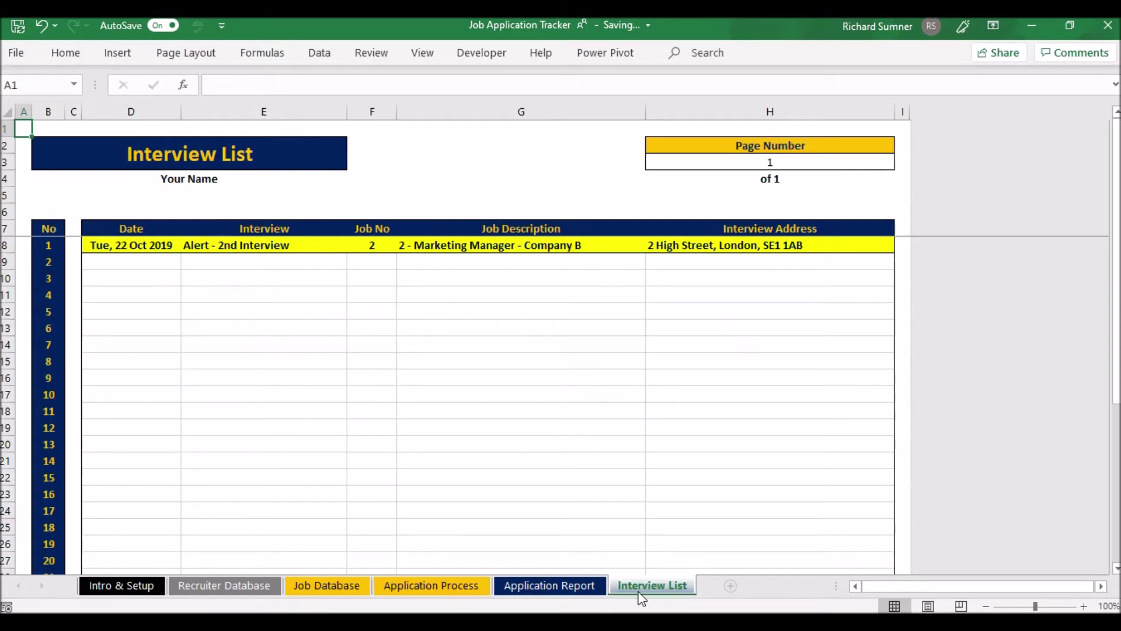
left_click(551, 588)
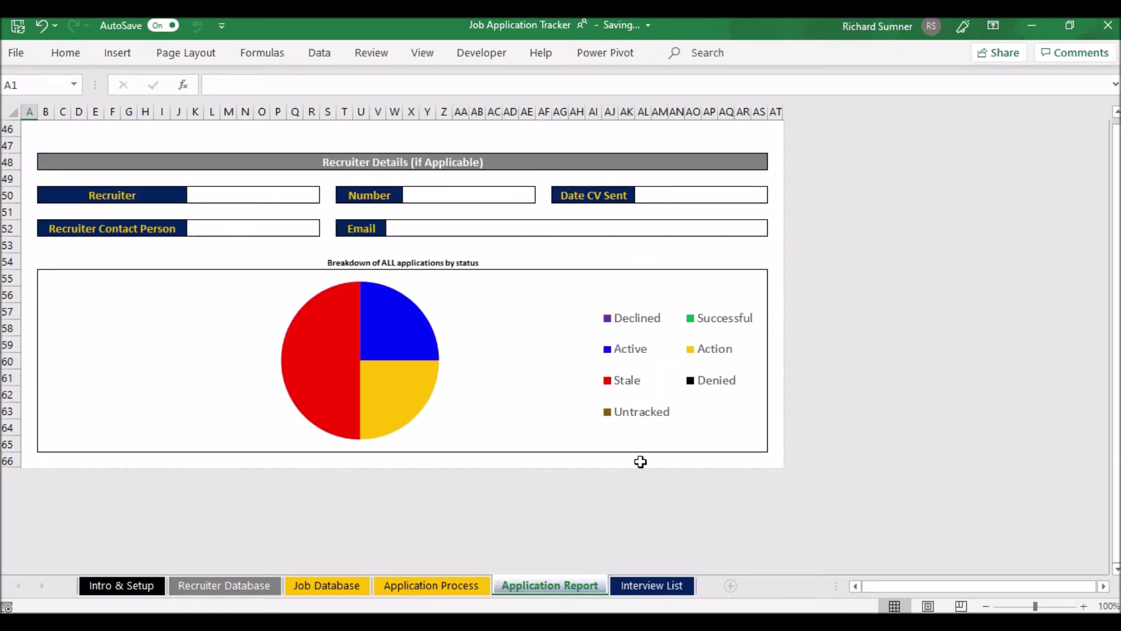
left_click(345, 584)
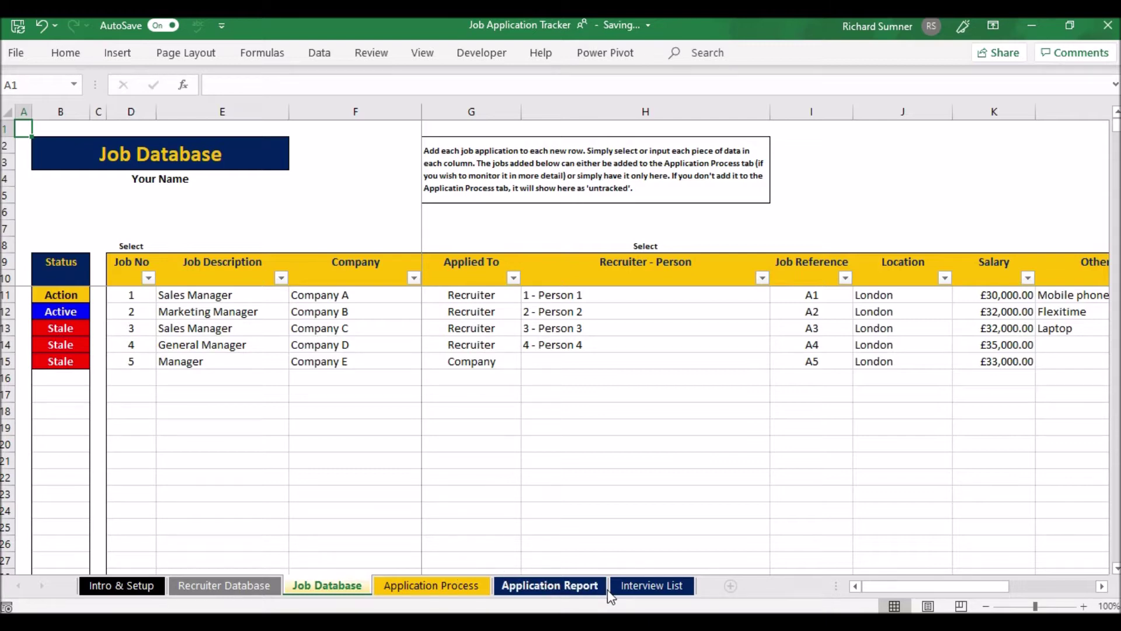
left_click(549, 586)
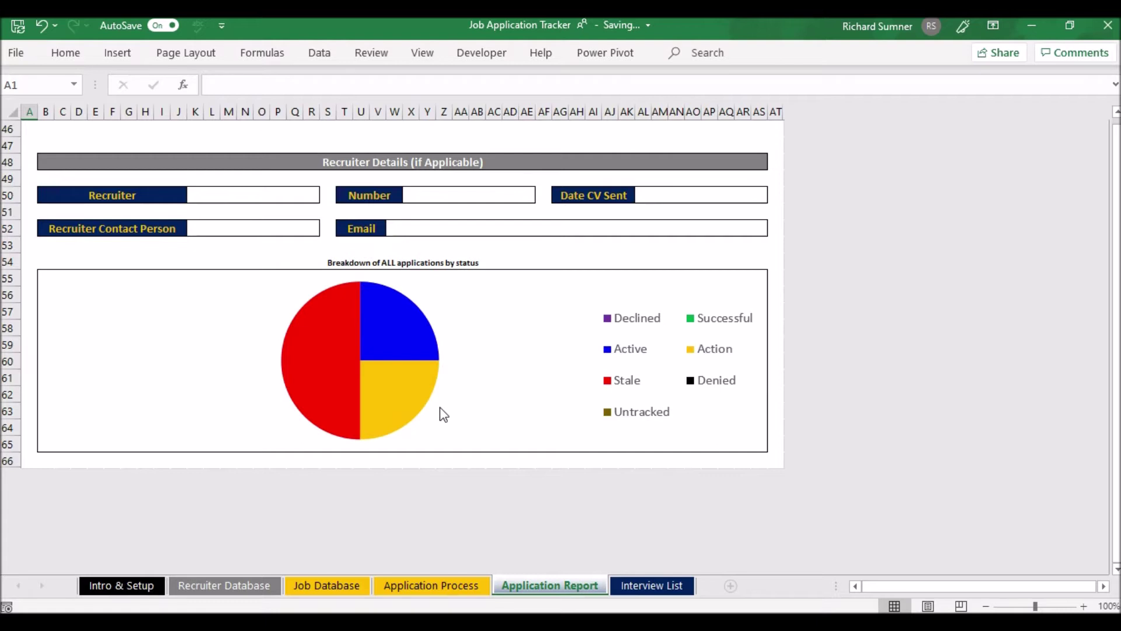
scroll(443, 413, "up", 1)
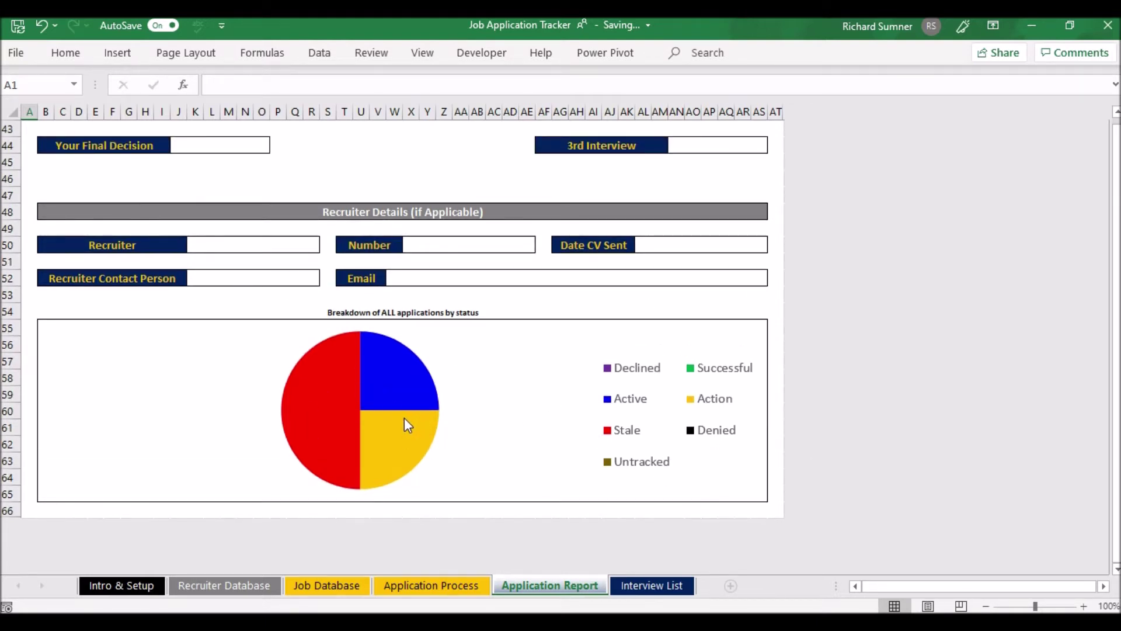
mouse_move(407, 424)
scroll(407, 424, "up", 5)
scroll(407, 425, "up", 9)
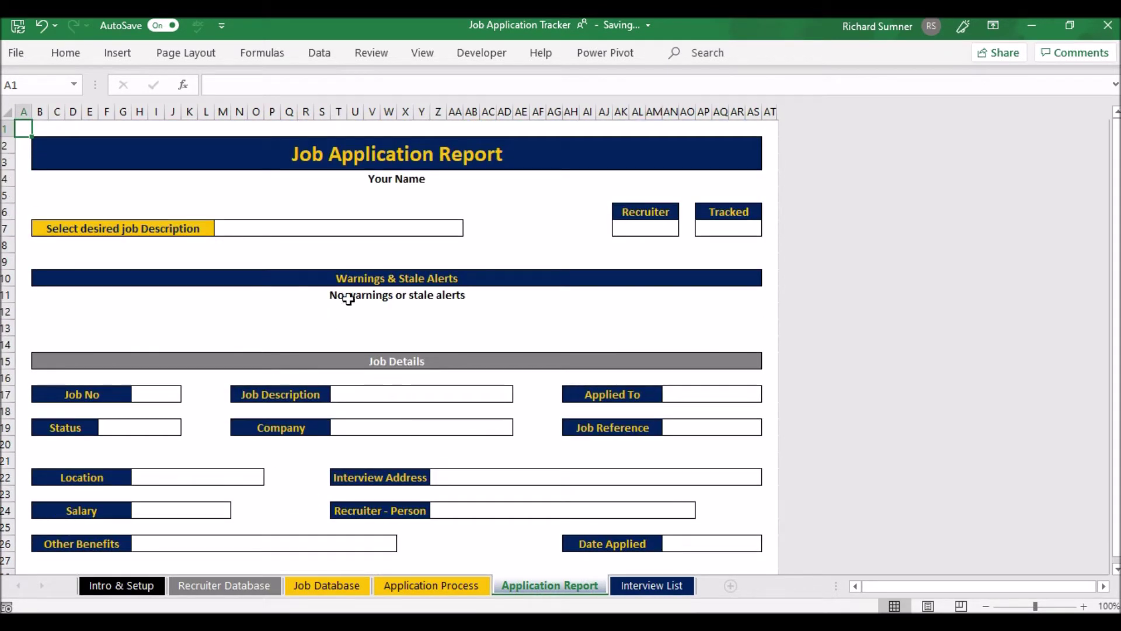
- Show the Application Report for 1 - Sales Manager - Company A and review its alerts, interview dates and recruiter details
left_click(385, 228)
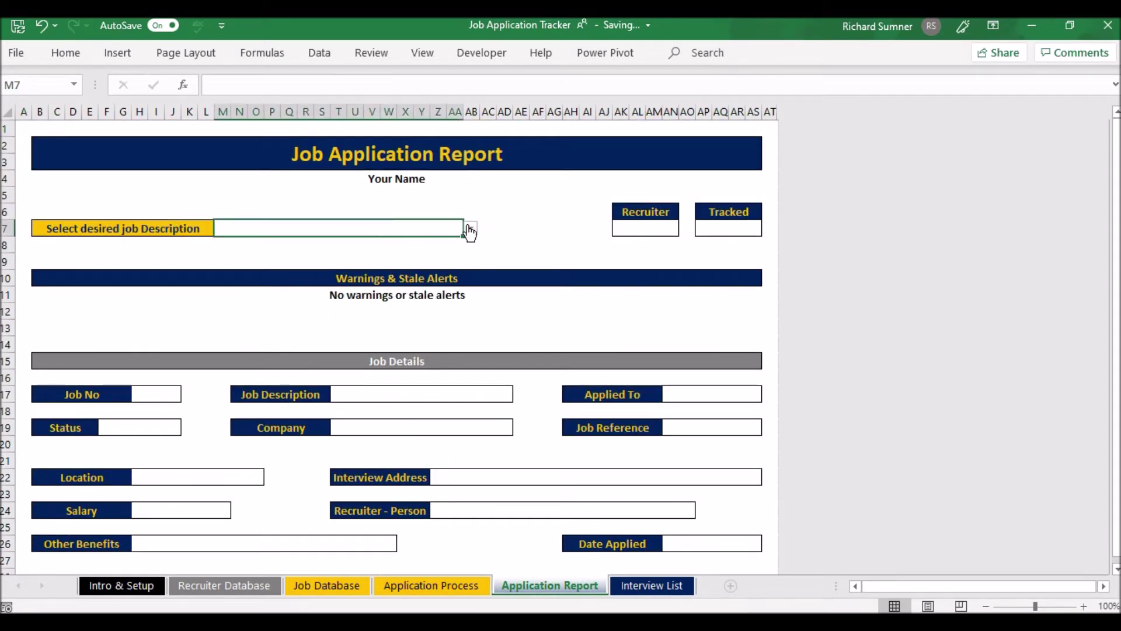
left_click(470, 229)
left_click(436, 253)
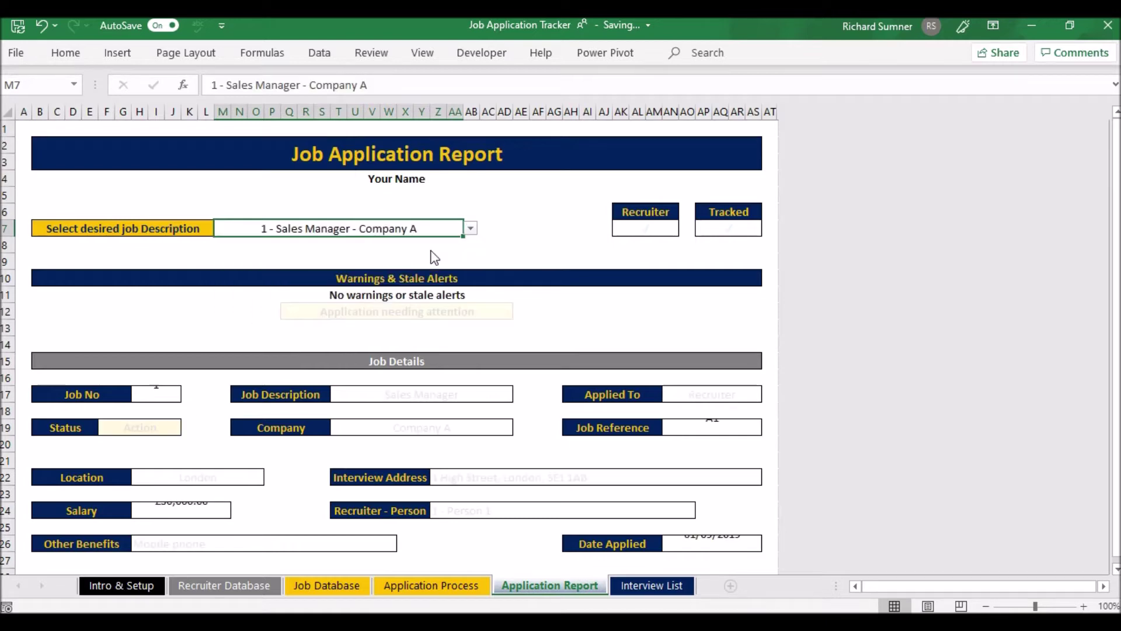
scroll(433, 257, "down", 1)
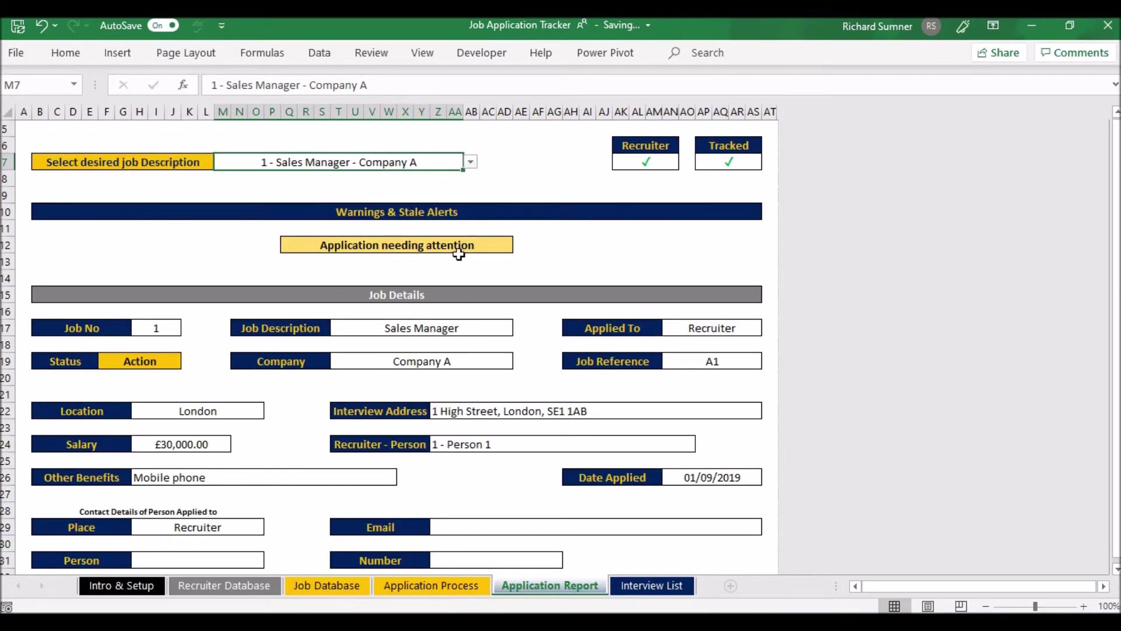
scroll(459, 254, "down", 8)
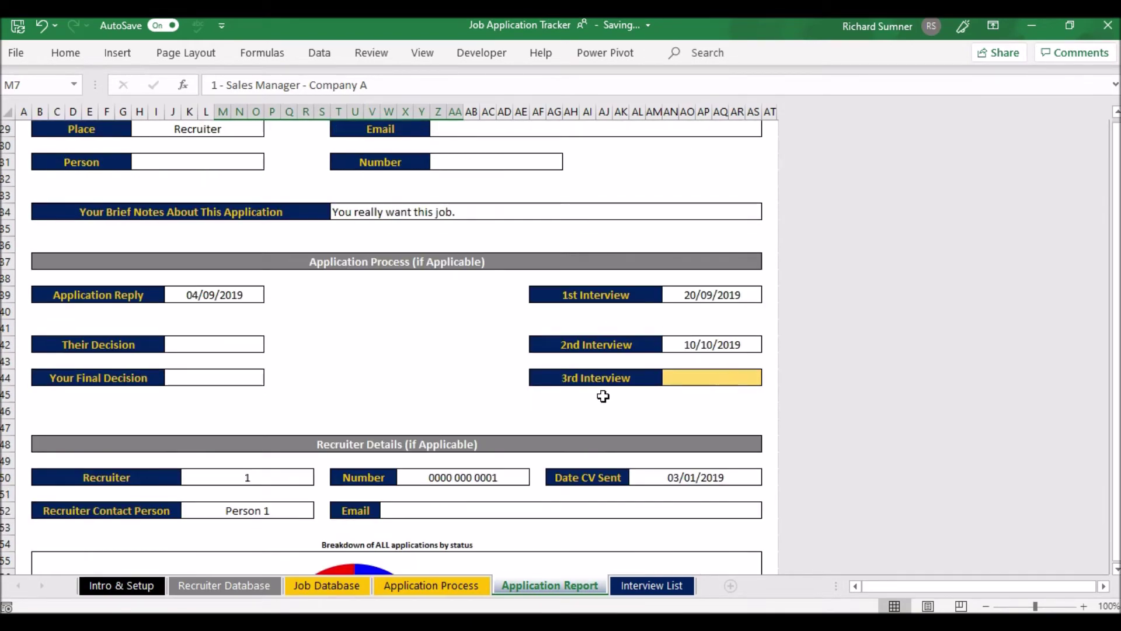
scroll(603, 397, "down", 3)
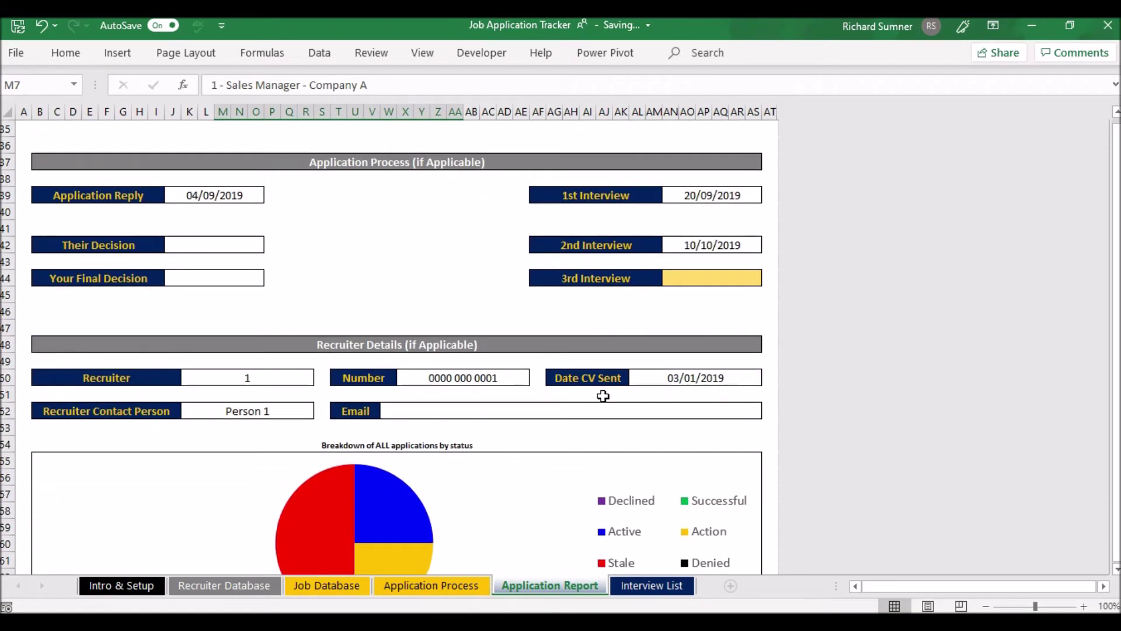
scroll(603, 395, "up", 4)
scroll(604, 396, "up", 8)
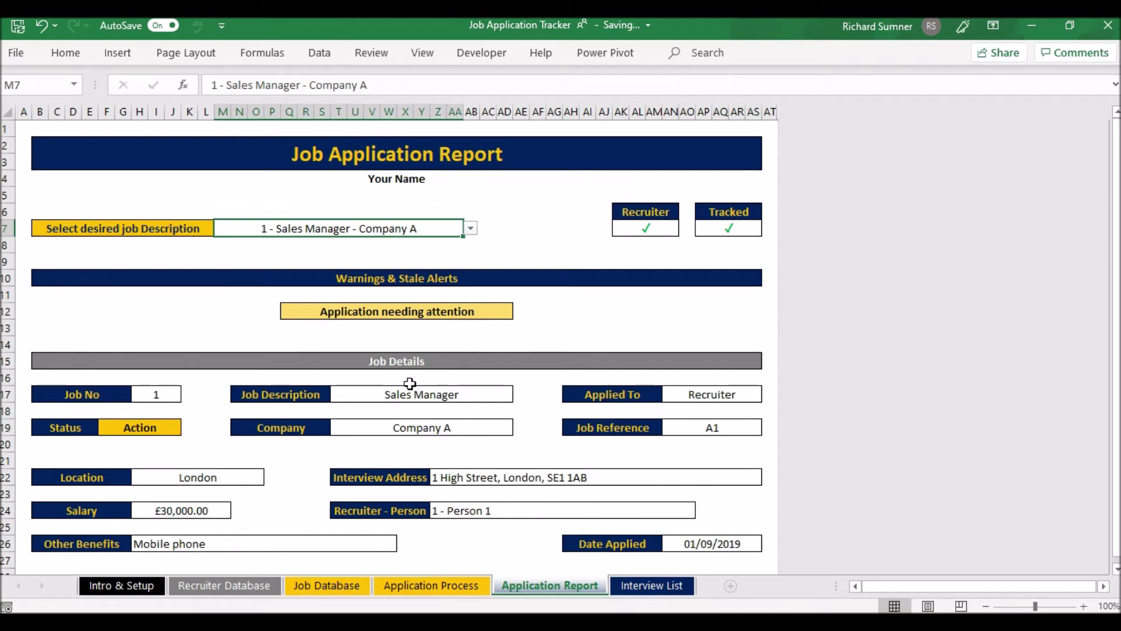
- Switch the Application Report to 2 - Marketing Manager - Company B and review its alerts and interview dates
left_click(469, 233)
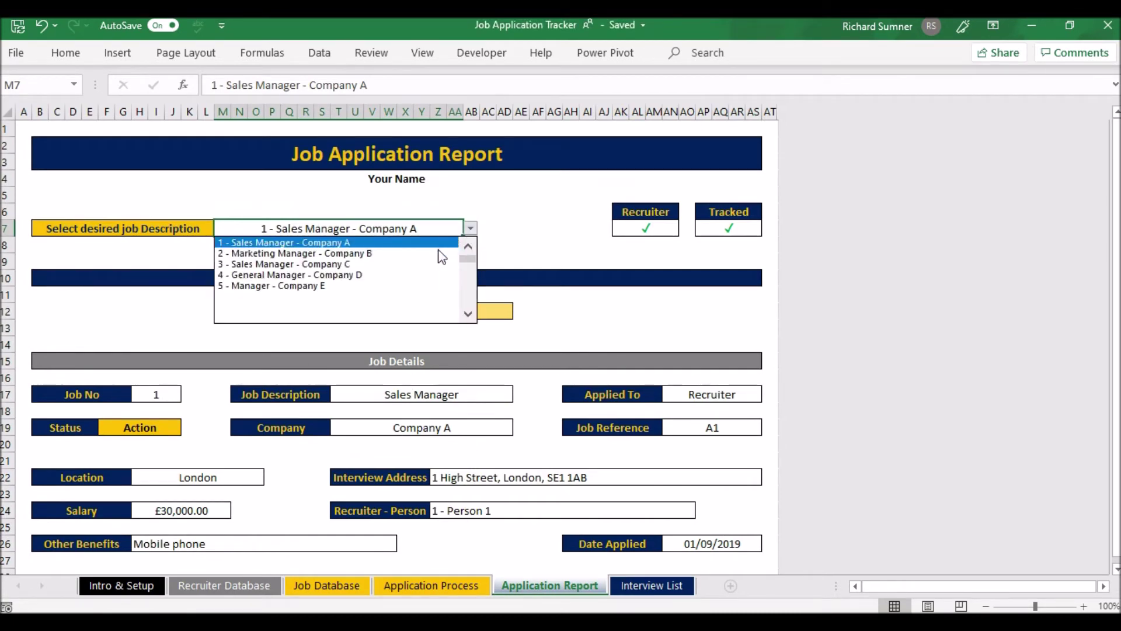
left_click(435, 251)
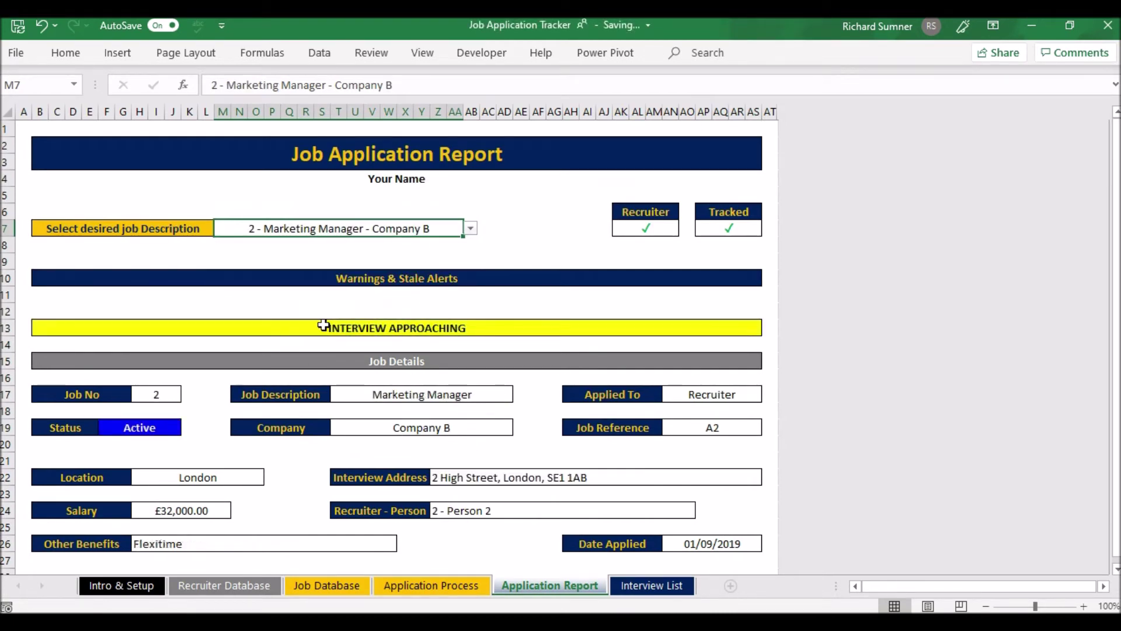
scroll(485, 320, "down", 6)
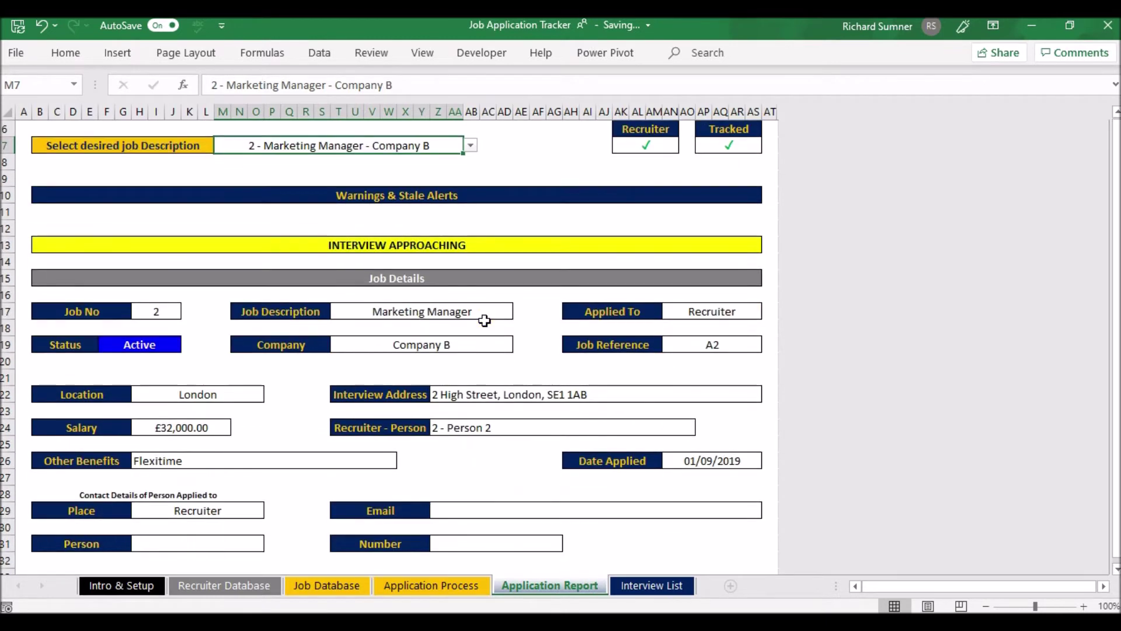
scroll(485, 320, "down", 3)
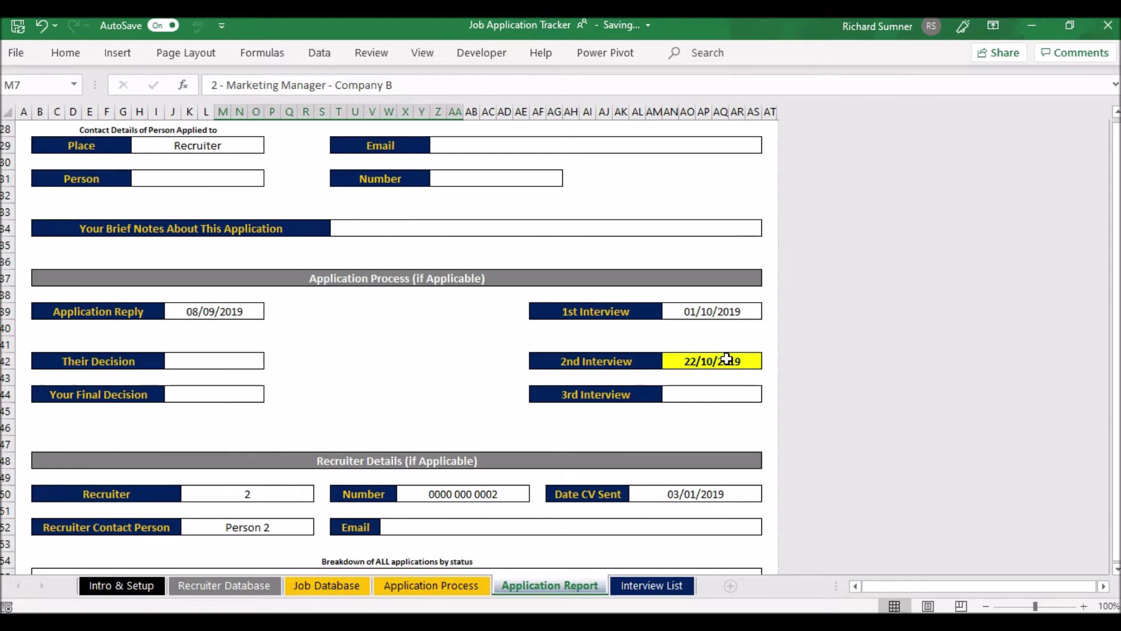
scroll(727, 358, "up", 9)
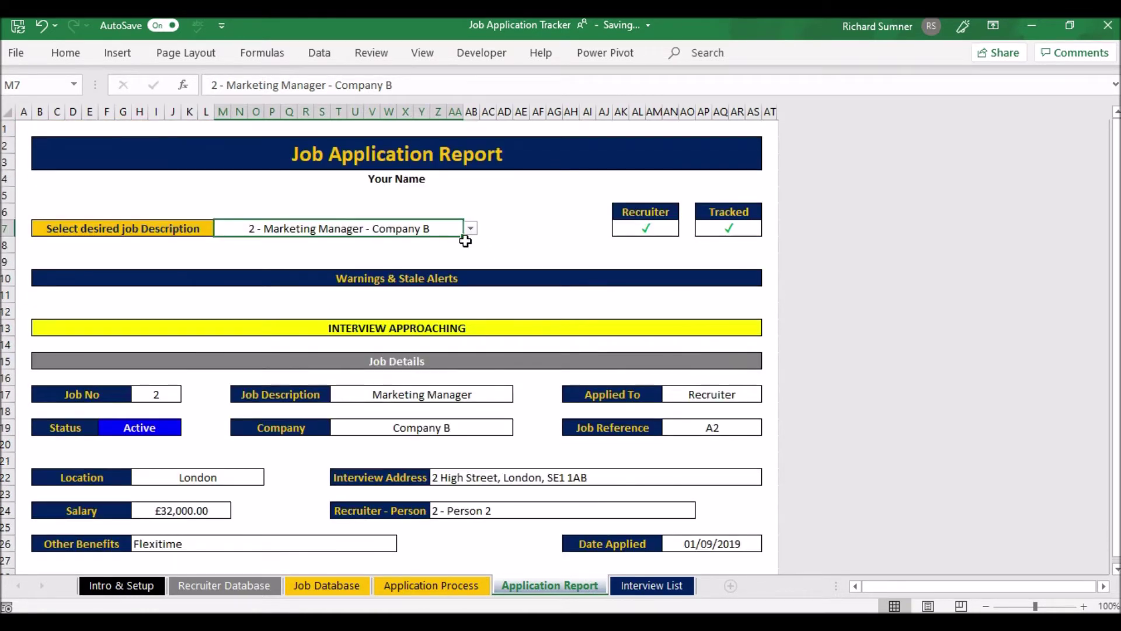
- Clear the selected job description on the Application Report and return the cell selection to A1
key("BackSpace")
key("Return")
key("Up")
key("Up")
key("Up")
key("Up")
key("Up")
key("Up")
key("Up")
key("Left")
key("Left")
key("Left")
key("Left")
key("Left")
key("Left")
key("Left")
key("Left")
key("Left")
key("Left")
key("Left")
key("Left")
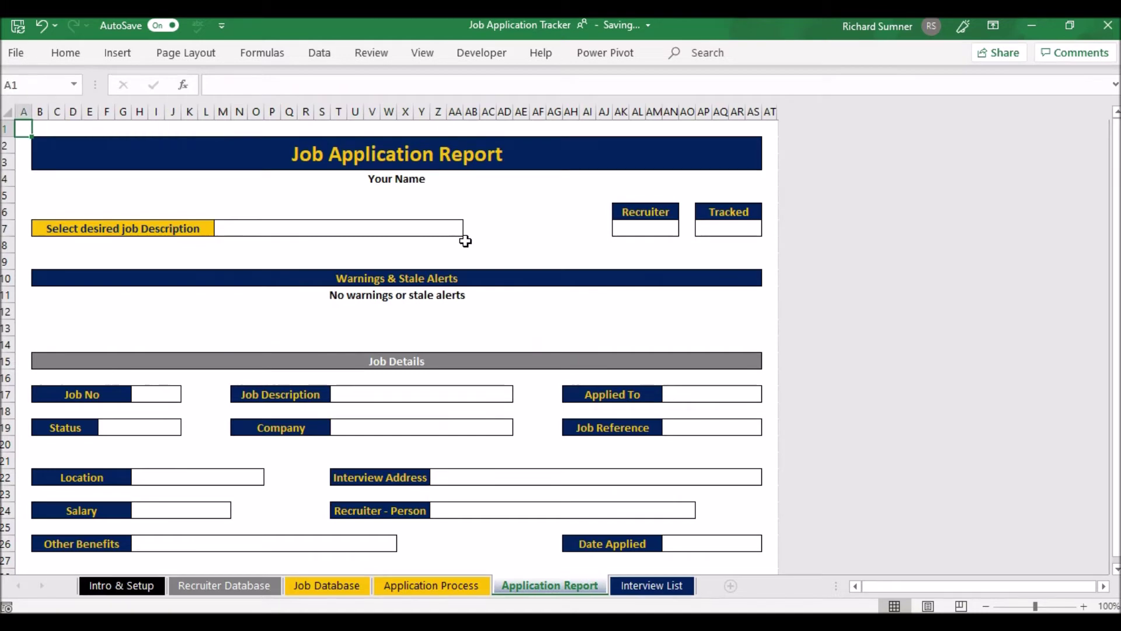
- Check the Interview List and its page number cells, returning the cell selection to A1
left_click(642, 586)
left_click(565, 592)
left_click(677, 588)
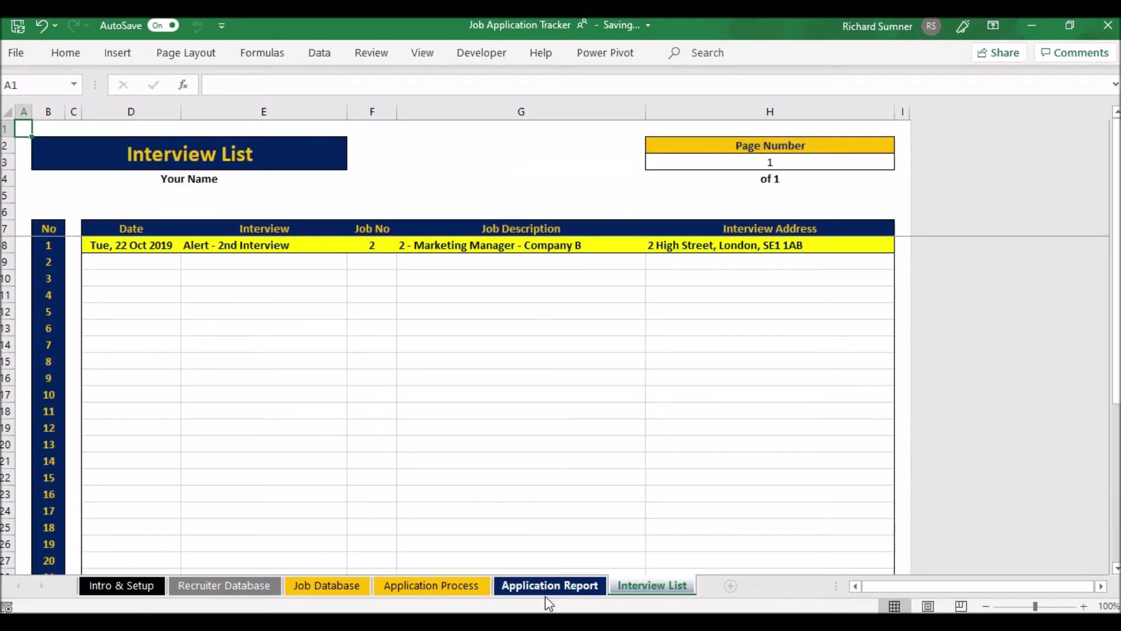
left_click(763, 172)
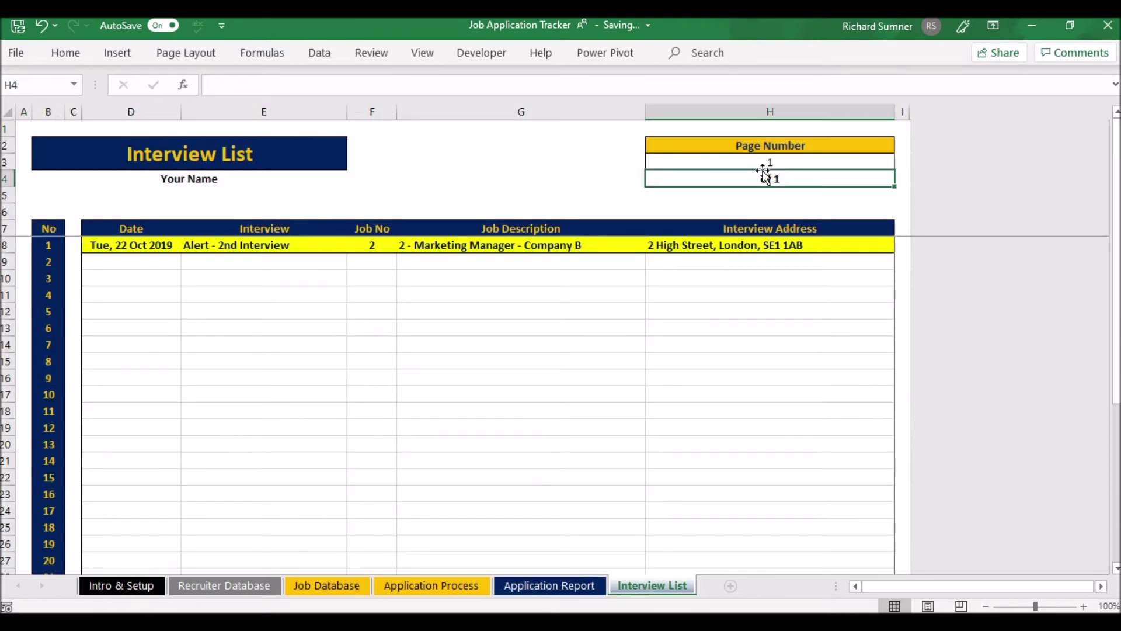
left_click(766, 159)
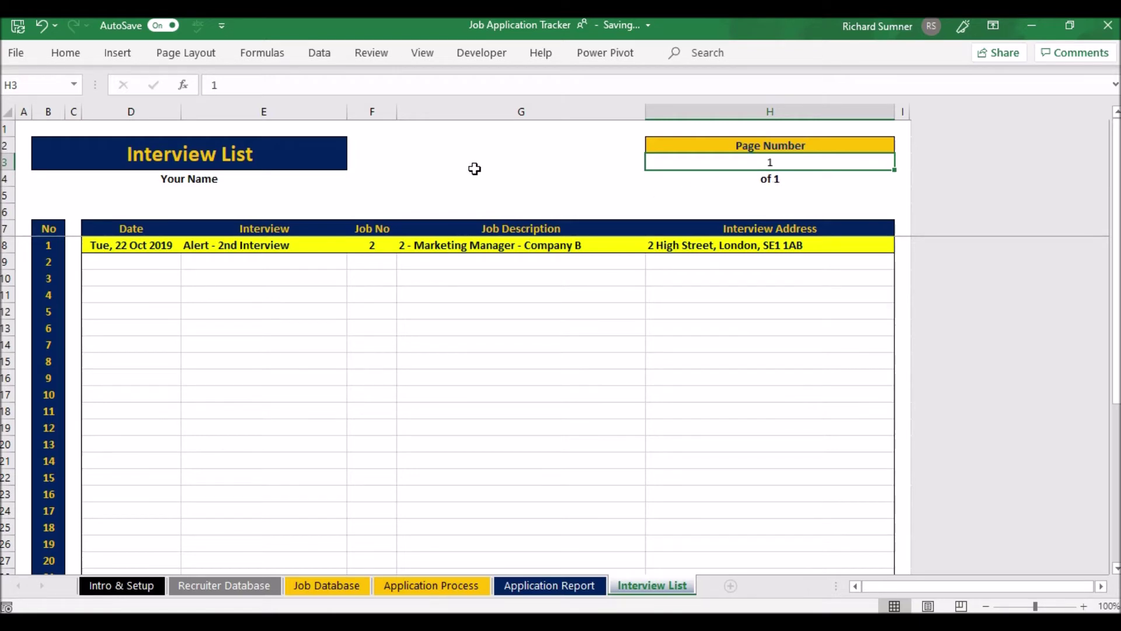
left_click(26, 130)
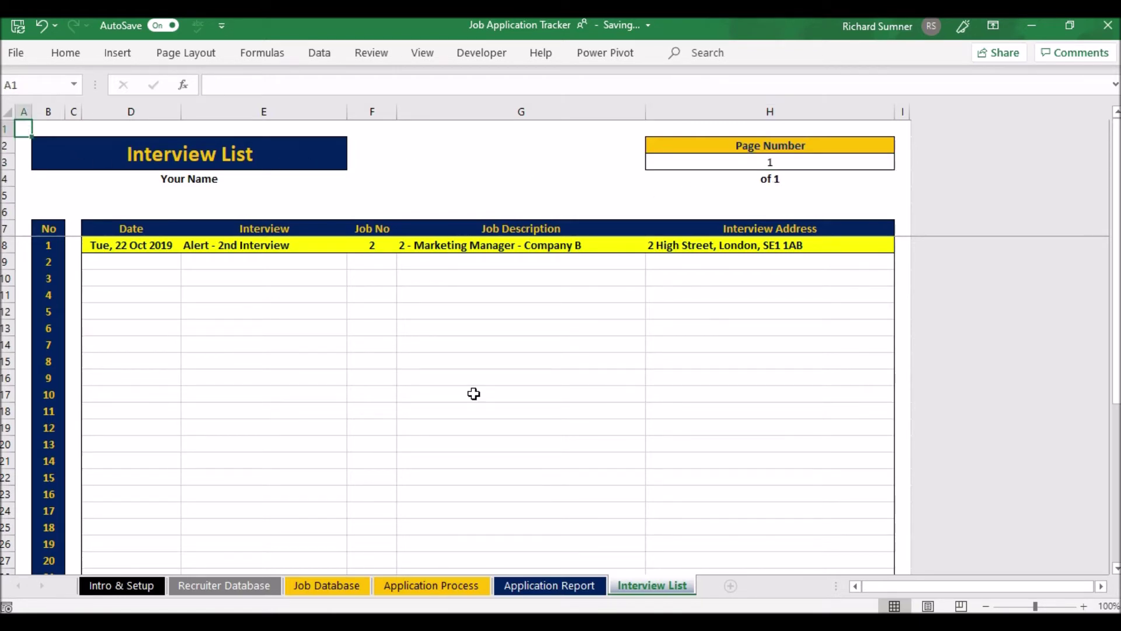
- Set THEIR Final Decision for 1 - Sales Manager - Company A to Turned Down on the Application Process sheet
left_click(394, 586)
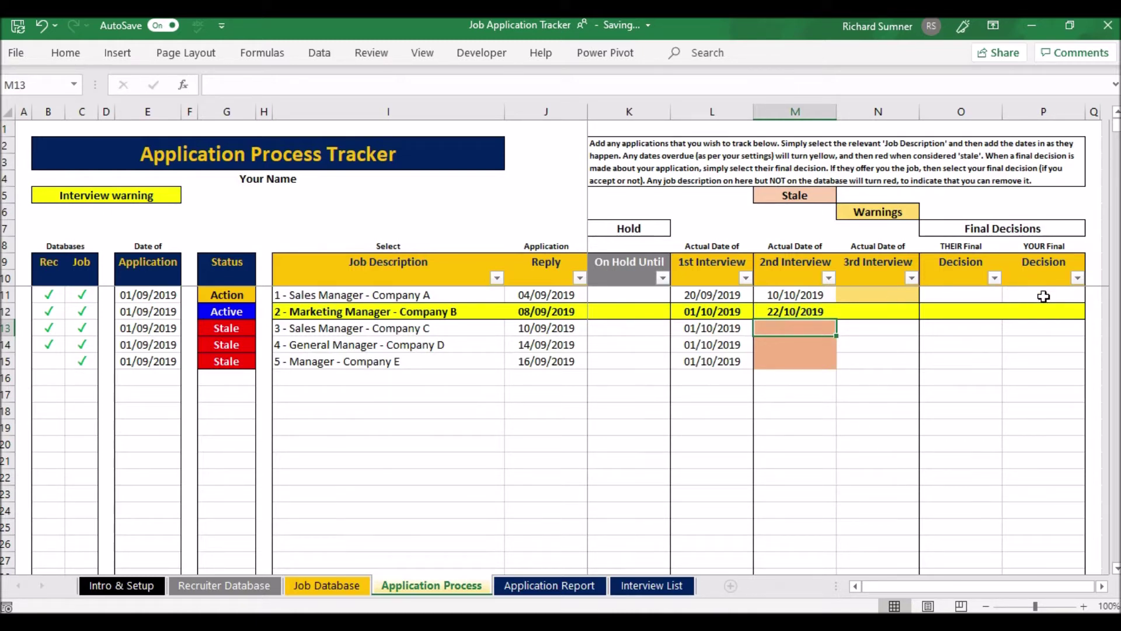
left_click(989, 296)
left_click(1008, 295)
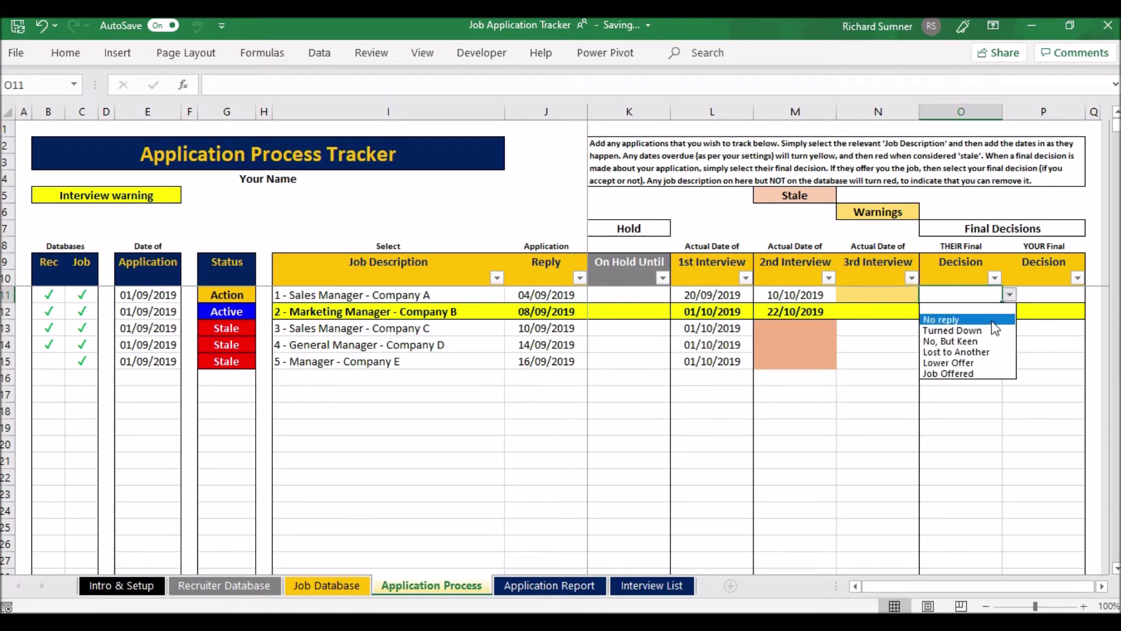
left_click(964, 330)
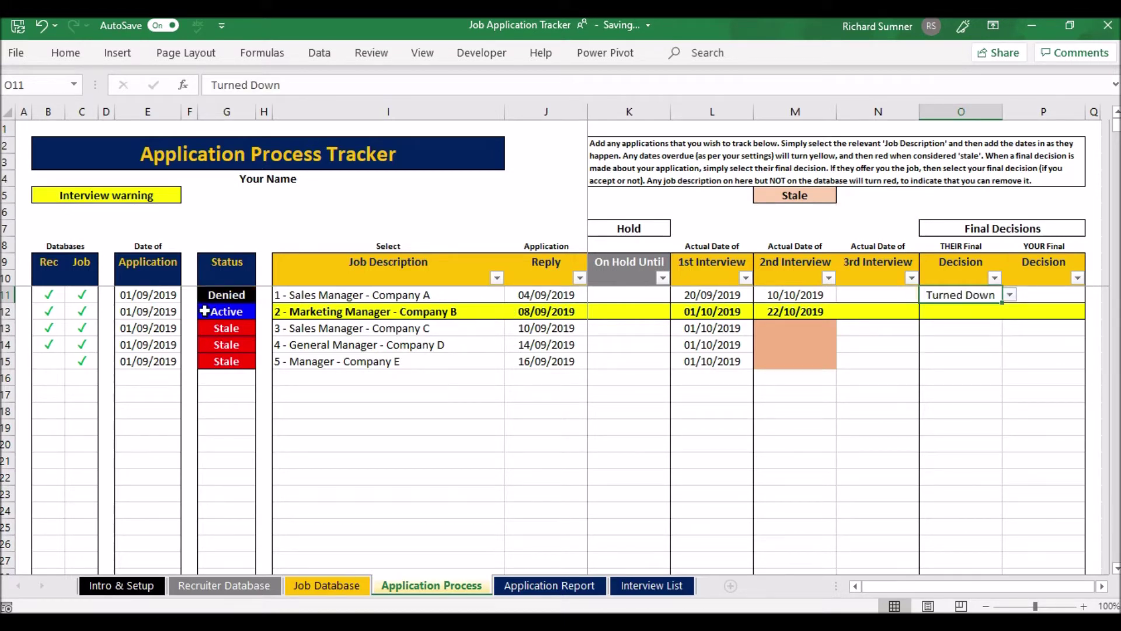
left_click(336, 296)
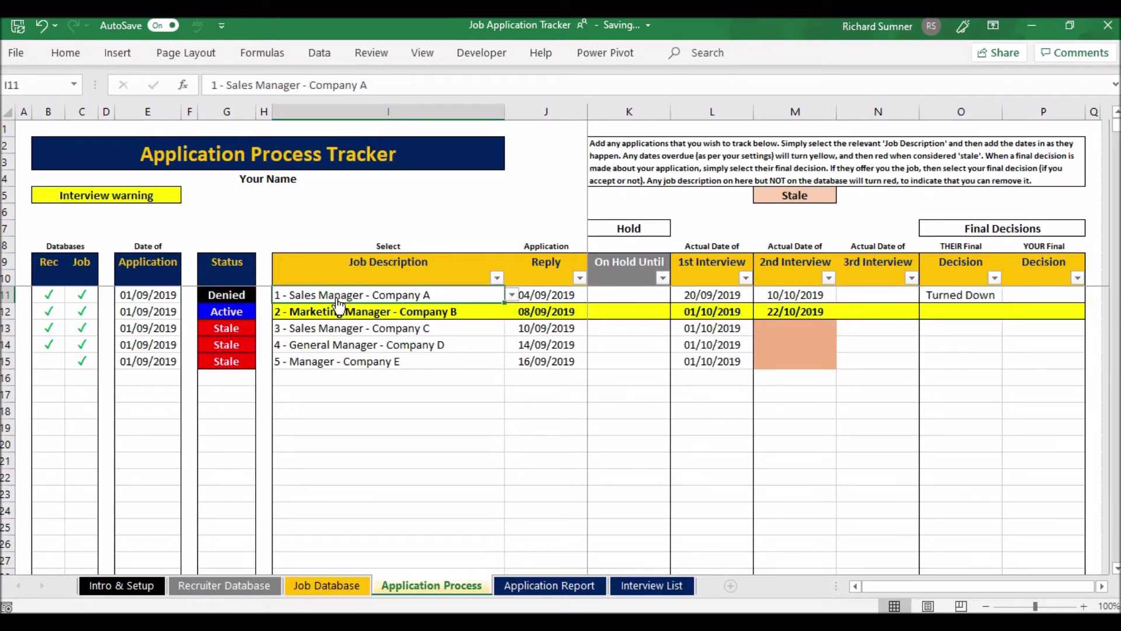
key("shift+Right")
key("shift+Right")
key("shift+Right")
key("shift+Right")
key("shift+Right")
key("shift+Right")
key("shift+Right")
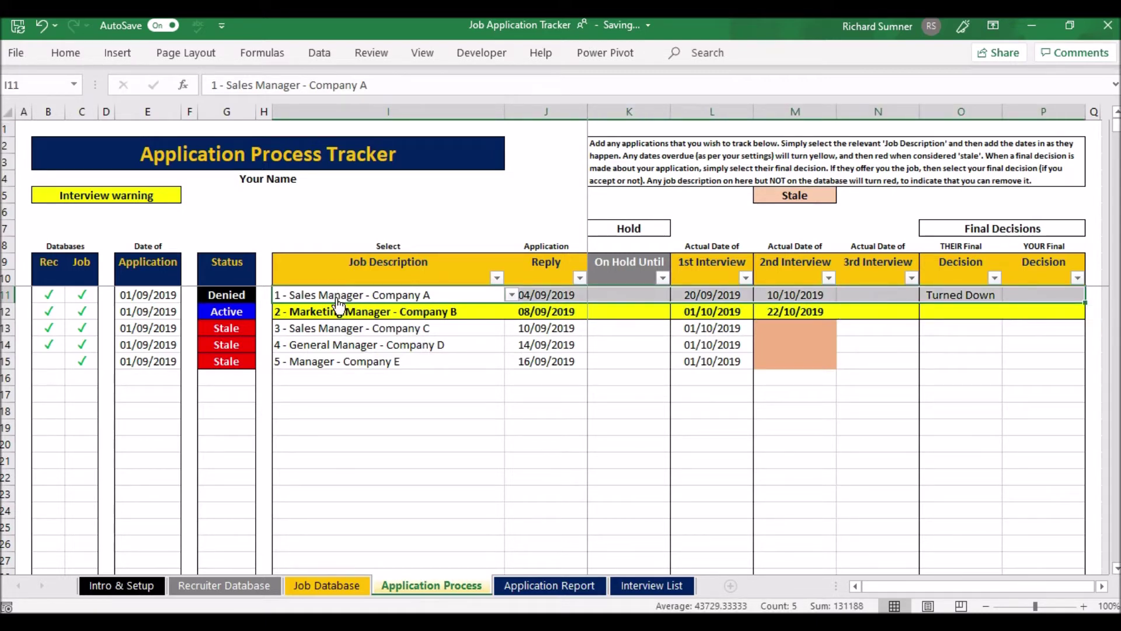
right_click(337, 302)
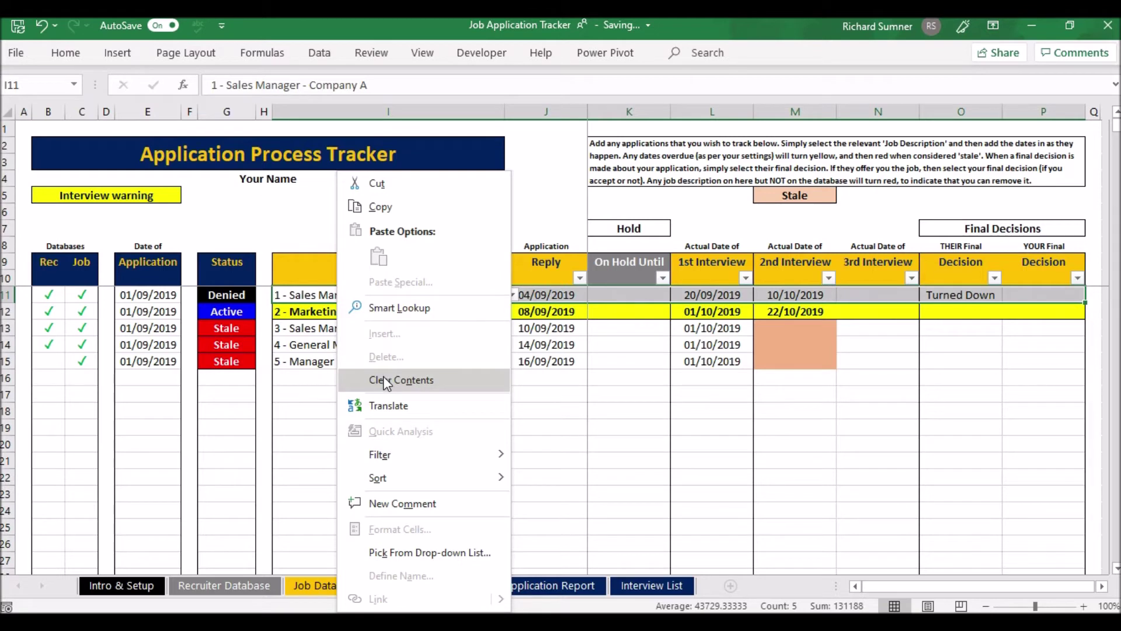
left_click(317, 295)
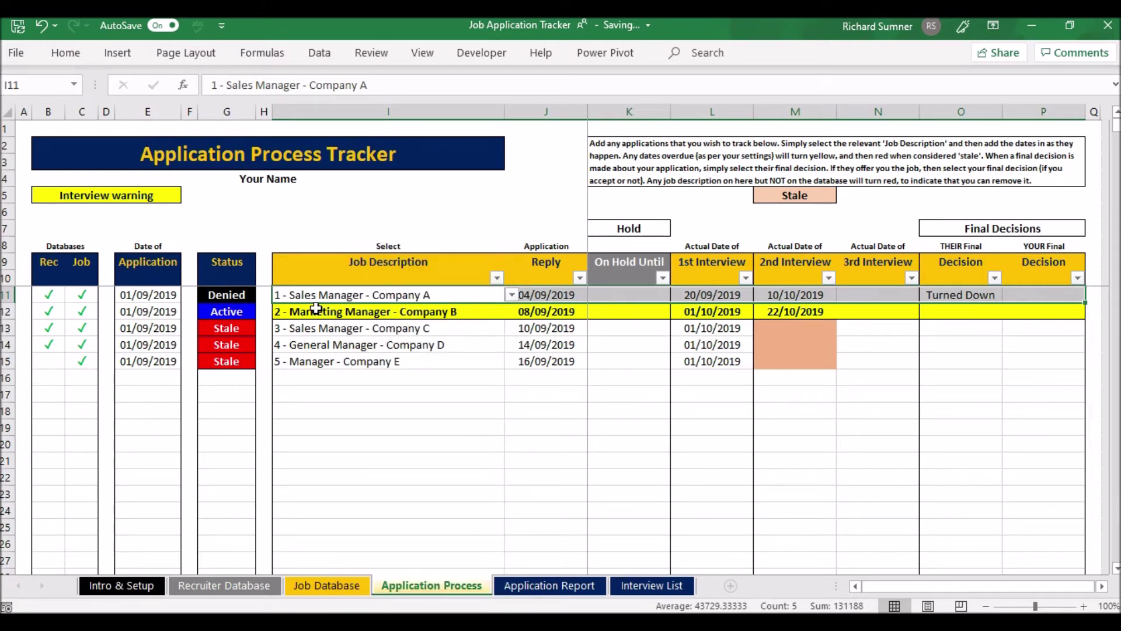
left_click(316, 308)
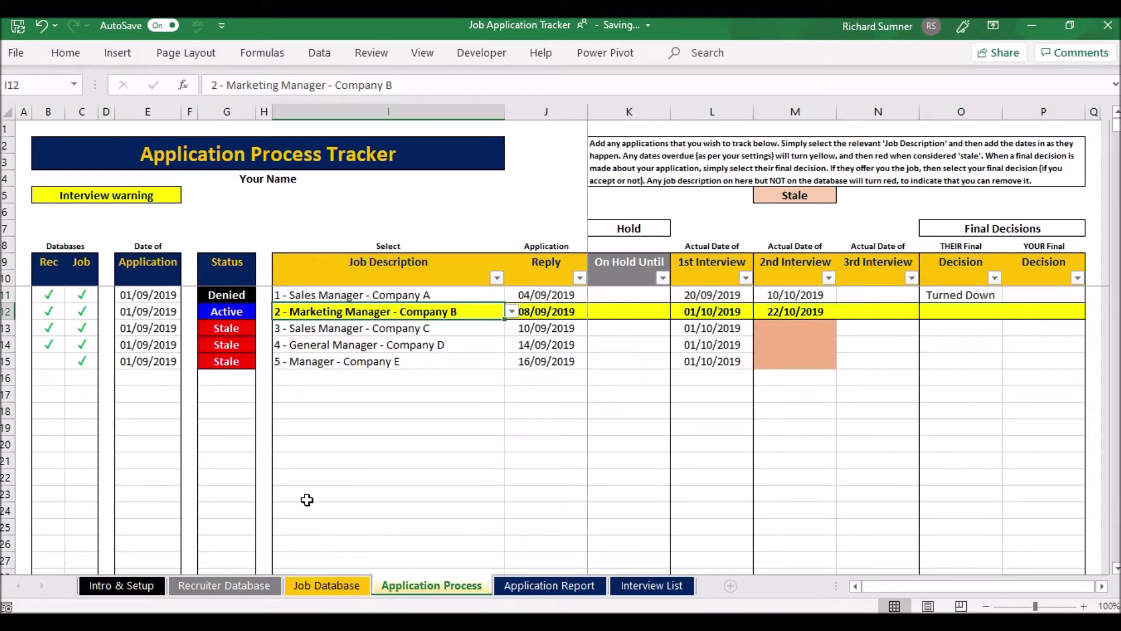
- Clear the contents of the Company A Sales Manager row in the Job Database and sort the table by Job No, smallest to largest
left_click(325, 584)
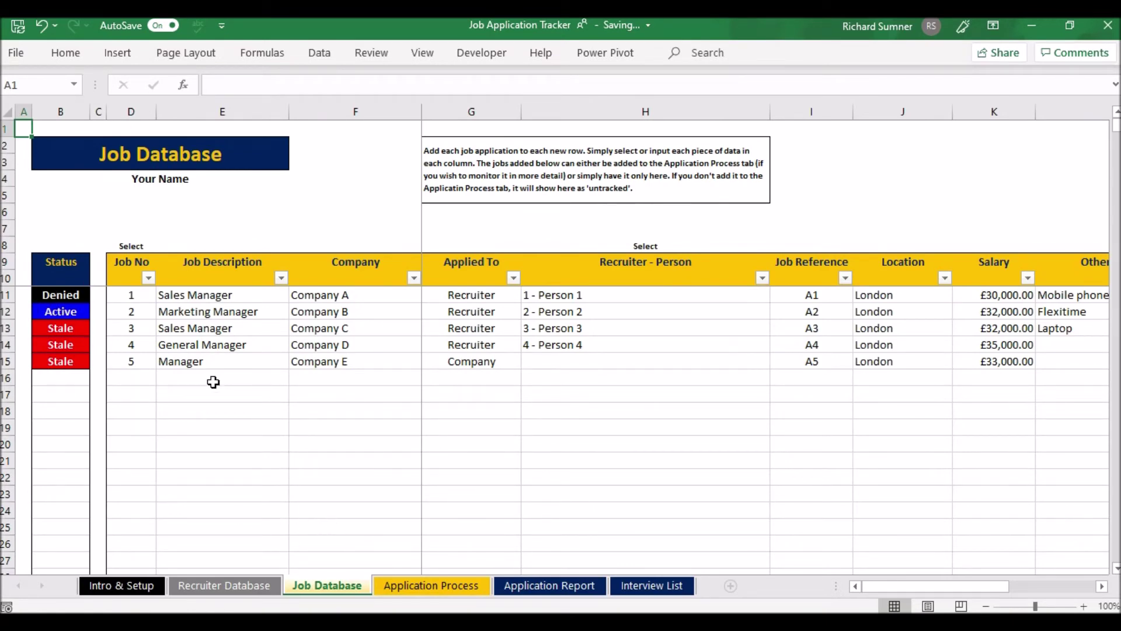
left_click(131, 301)
key("shift+Right")
key("shift+Right")
key("shift+Right")
key("shift+Right")
key("shift+Right")
key("shift+Right")
key("shift+Right")
key("shift+Right")
key("shift+Right")
key("shift+Right")
key("shift+Right")
key("shift+Right")
key("shift+Right")
key("shift+Right")
key("shift+Right")
key("shift+Right")
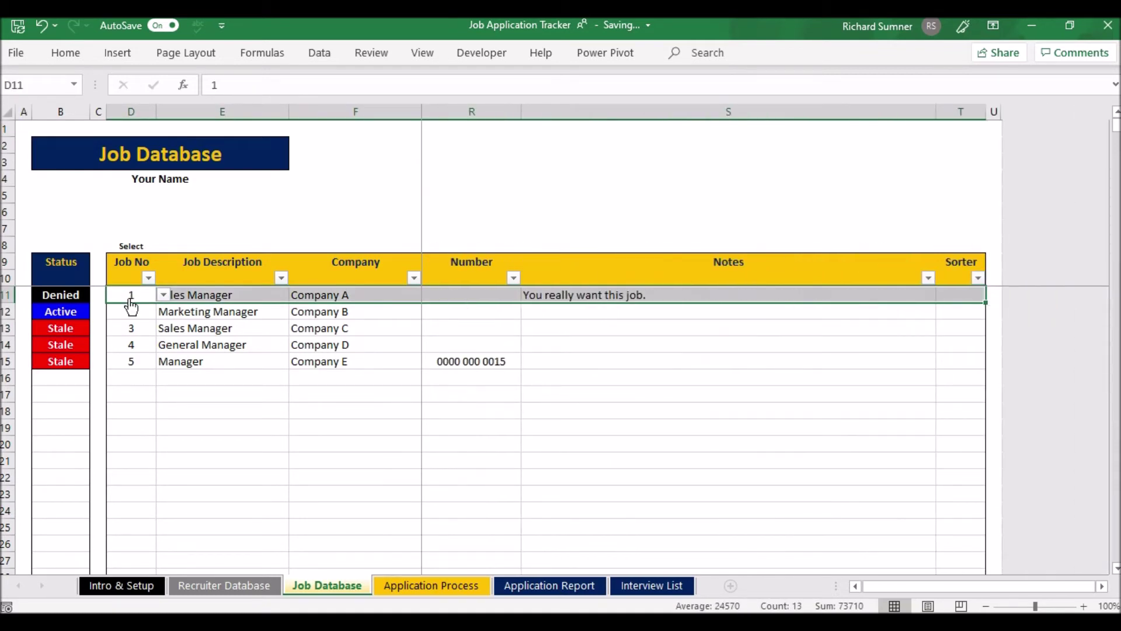
right_click(128, 299)
left_click(180, 380)
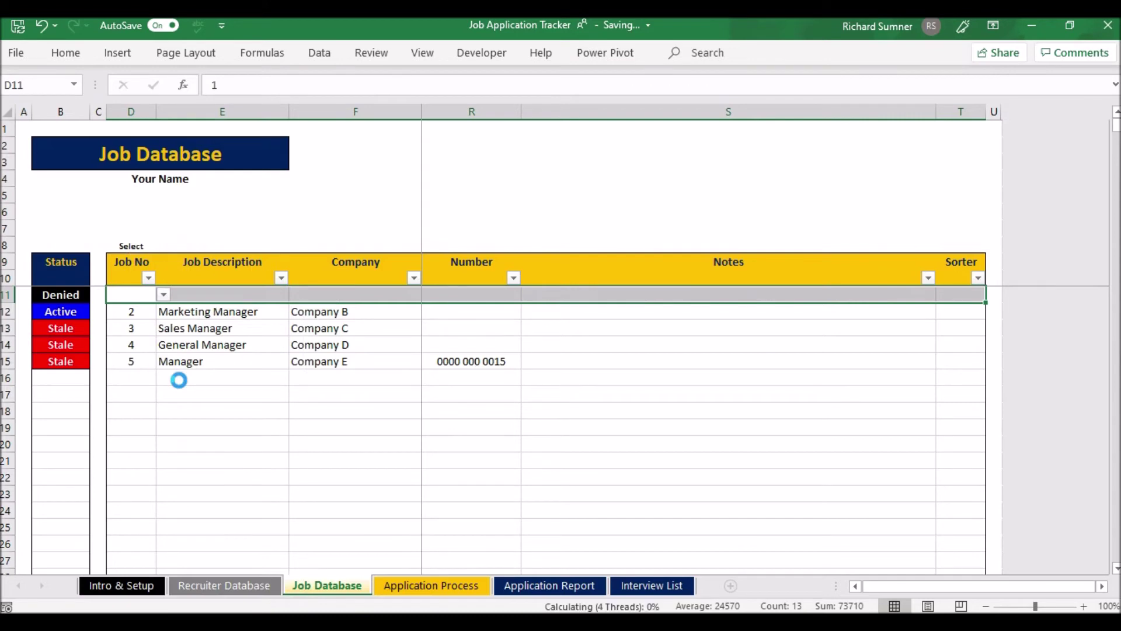
left_click(150, 278)
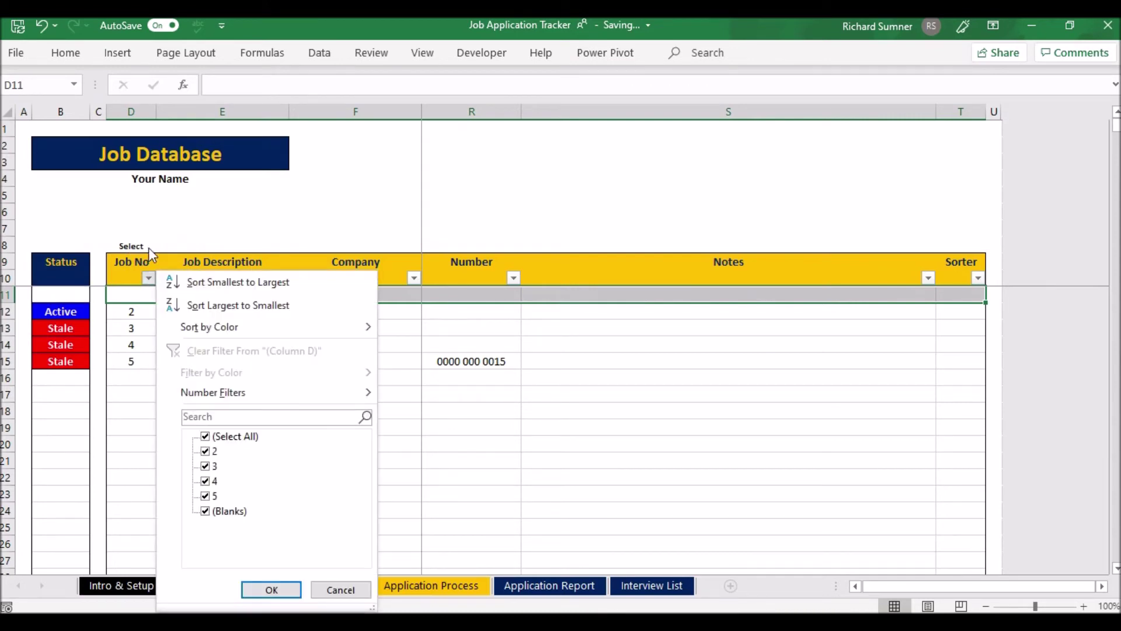
left_click(198, 283)
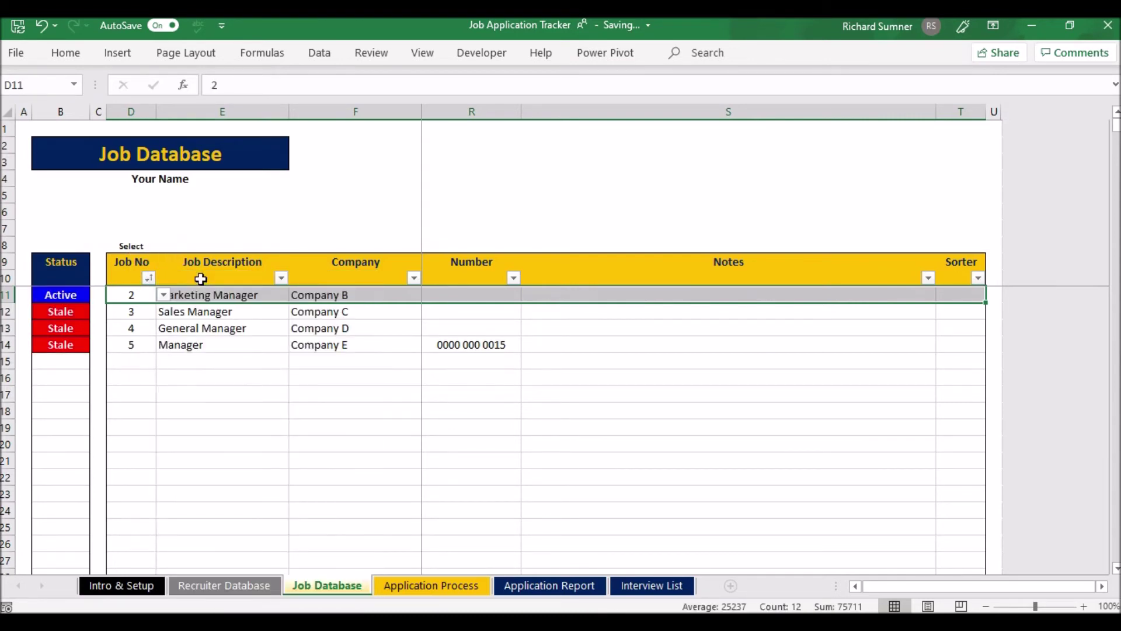
- Look across the first job's columns in the sorted Job Database and return the cell selection to A1
key("Right")
key("Right")
key("Right")
key("Left")
key("Left")
key("Left")
key("Left")
key("Left")
key("Left")
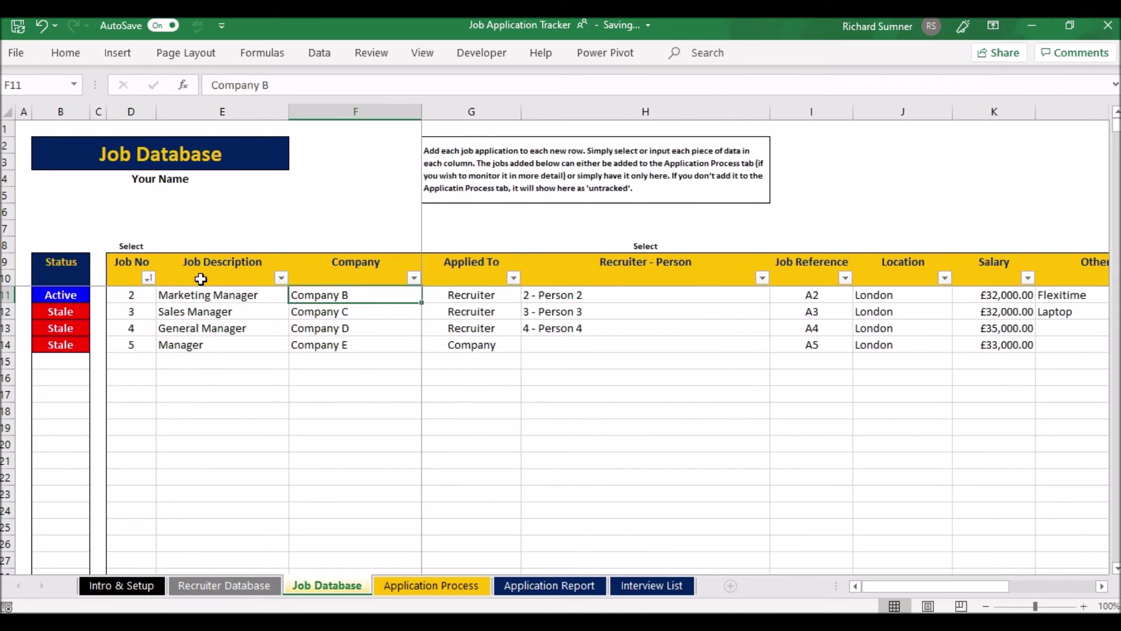
key("ctrl+Up")
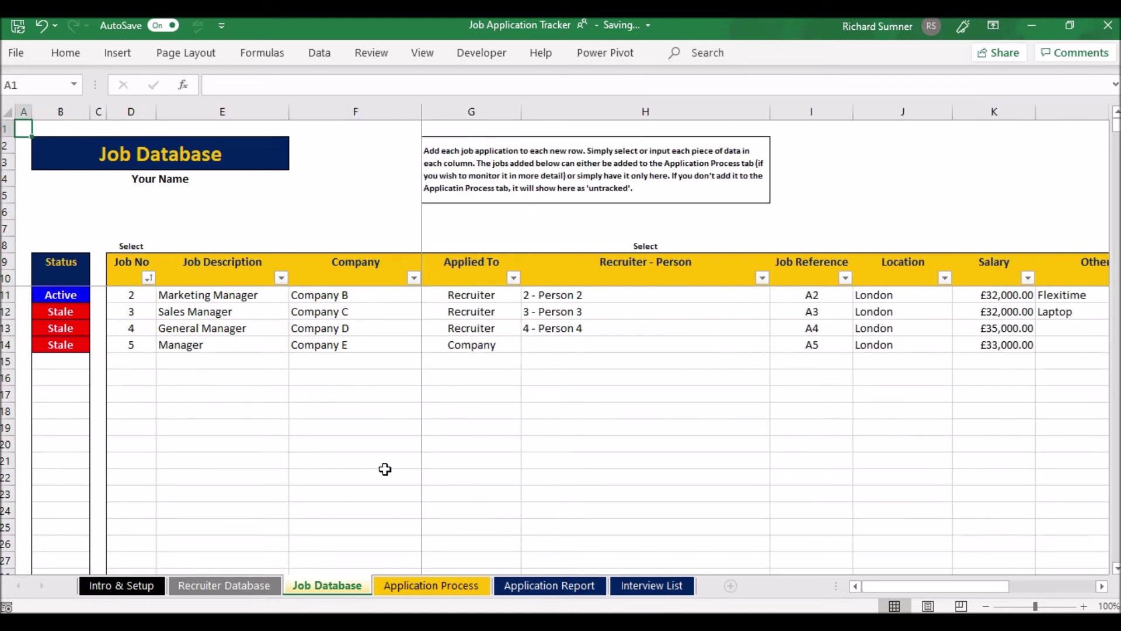
- Clear the contents of the 1 - Sales Manager - Company A row, from Job Description to YOUR Final Decision, on the Application Process sheet
left_click(442, 587)
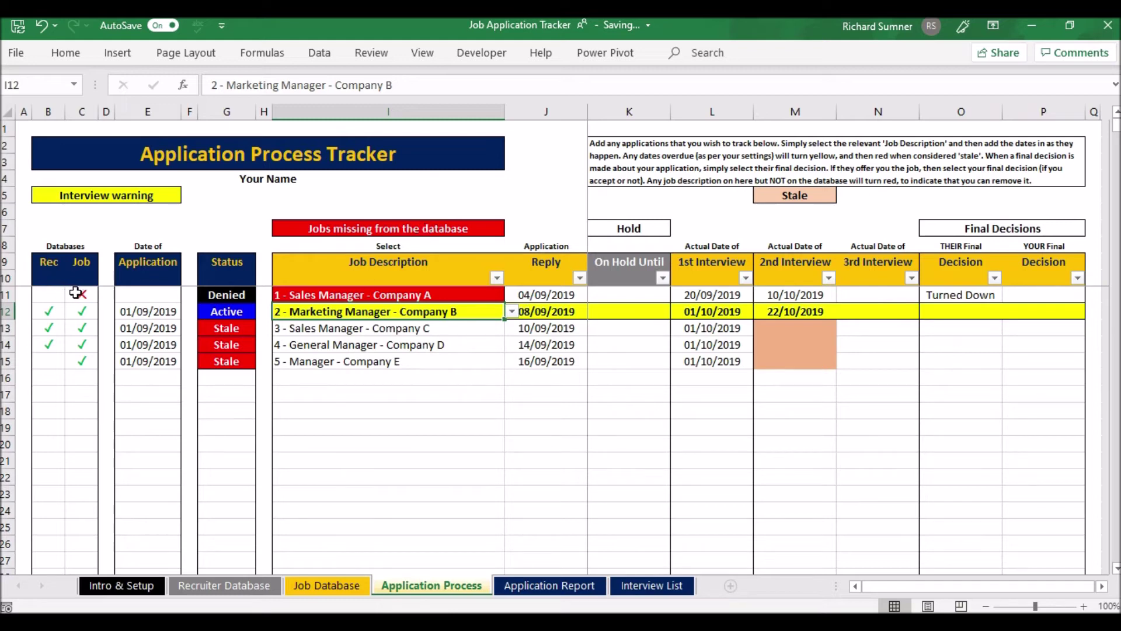
left_click(303, 292)
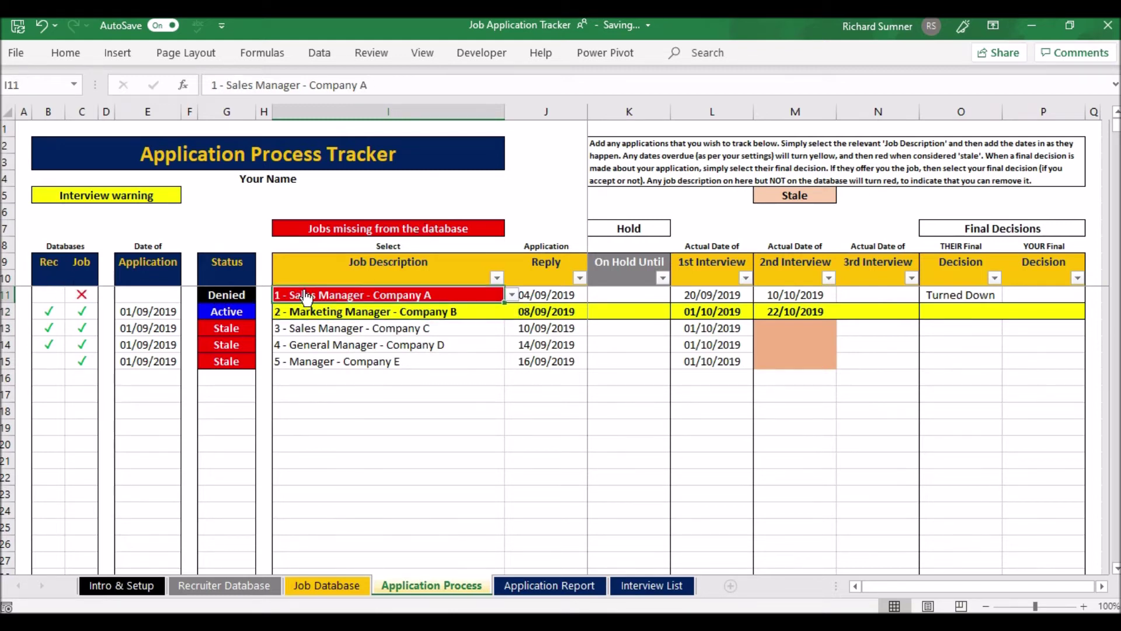
key("shift+Right")
key("shift+Right")
key("shift+Right")
key("shift+Right")
key("shift+Right")
key("shift+Right")
key("shift+Right")
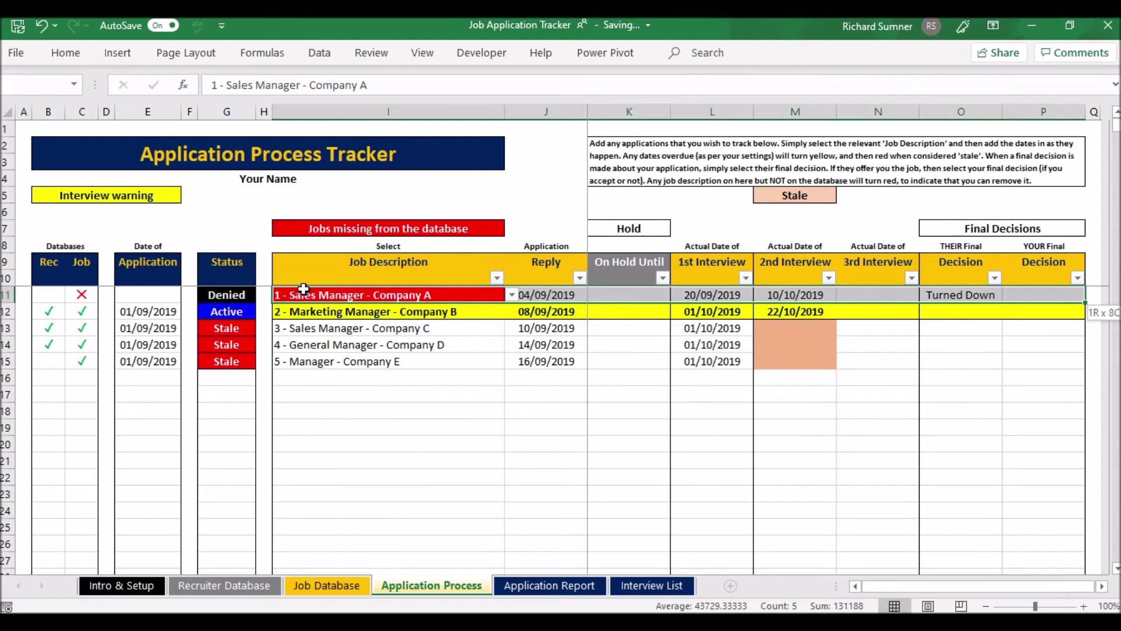
right_click(307, 295)
left_click(357, 377)
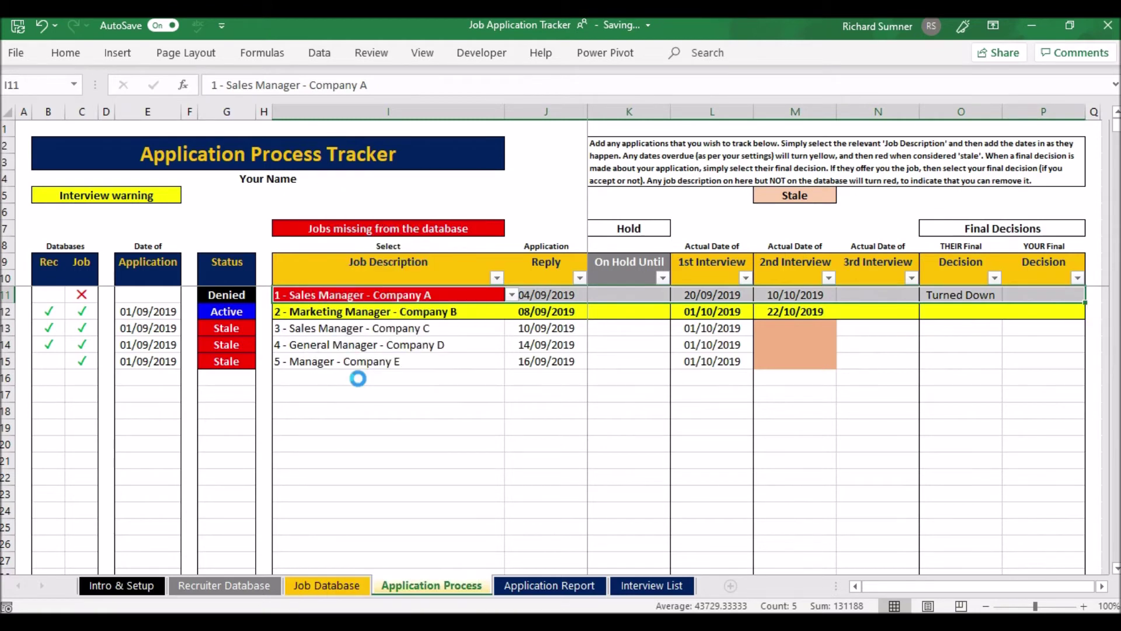
- Sort the Application Process table by Job Description in ascending order and select the first empty Job Description cell
left_click(497, 277)
left_click(322, 282)
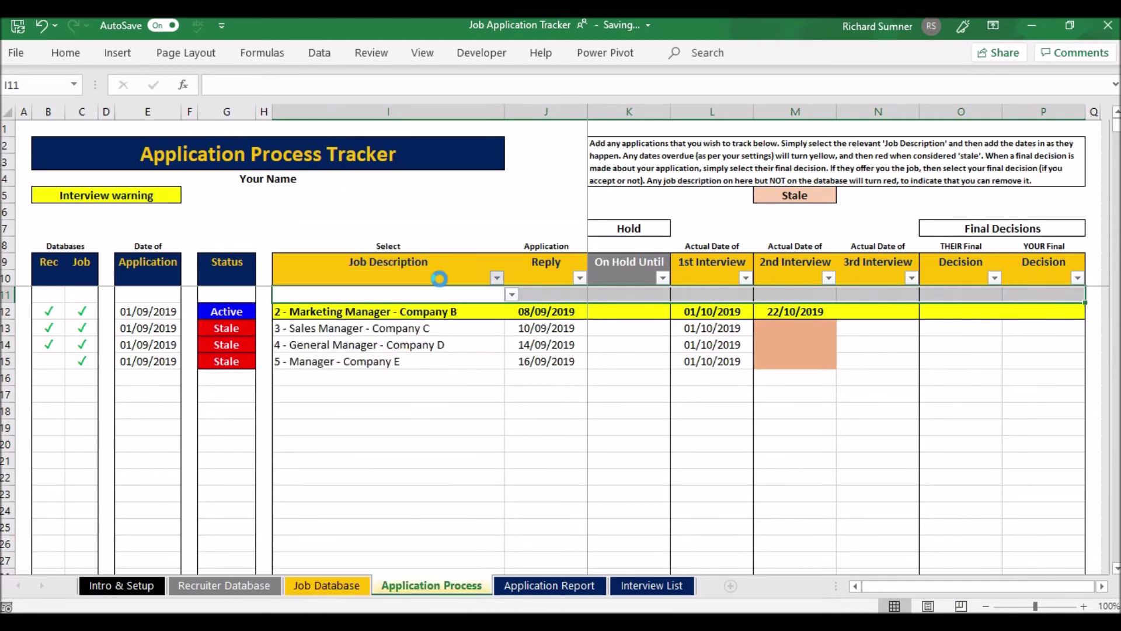
left_click(321, 355)
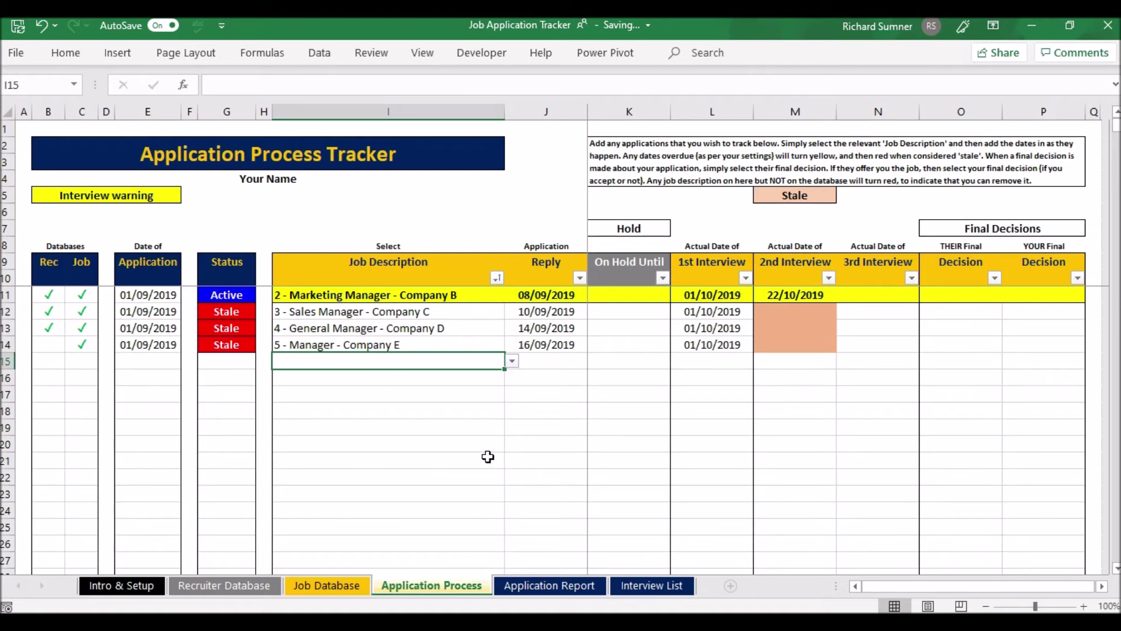
- Check the remaining jobs in the Job Database and Application Process sheets, returning the Application Process cell selection to A1
left_click(326, 585)
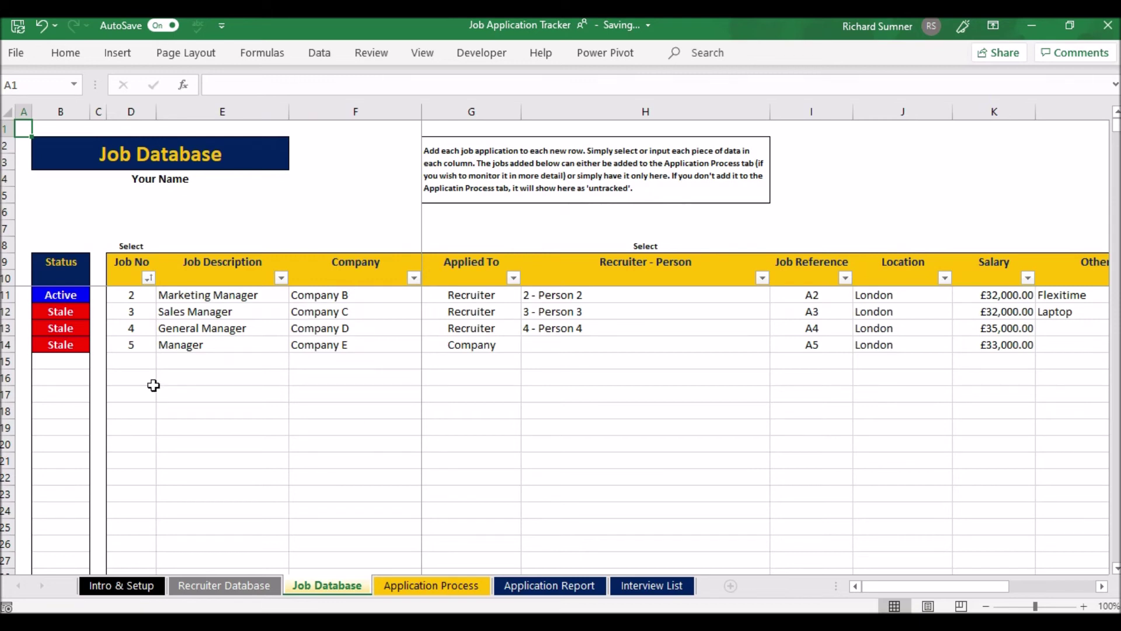
left_click(458, 587)
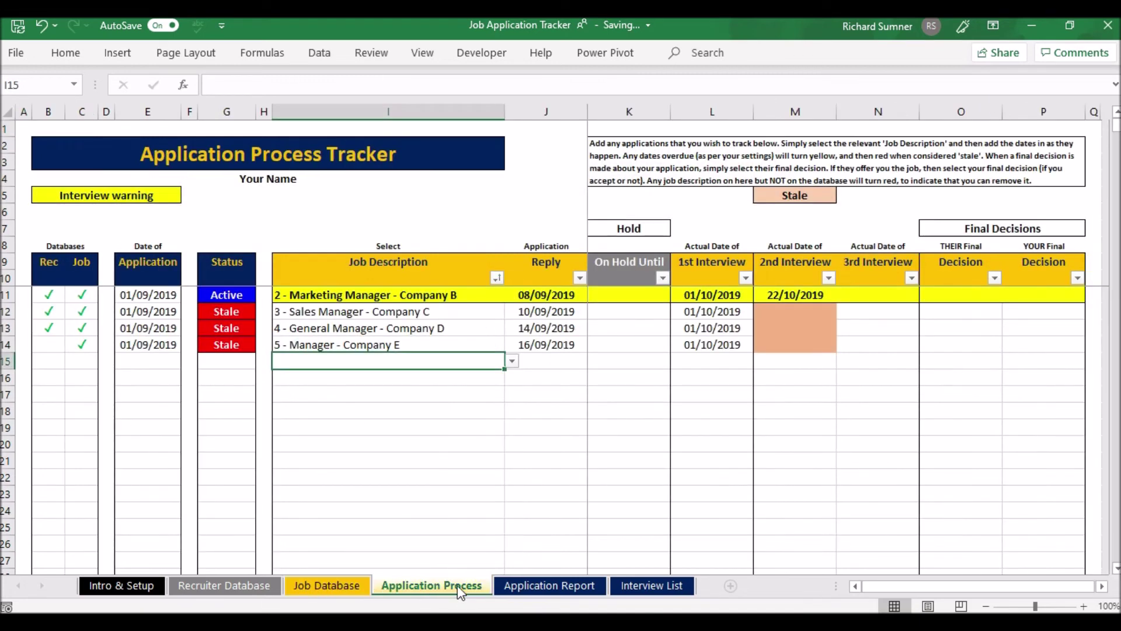
left_click(366, 508)
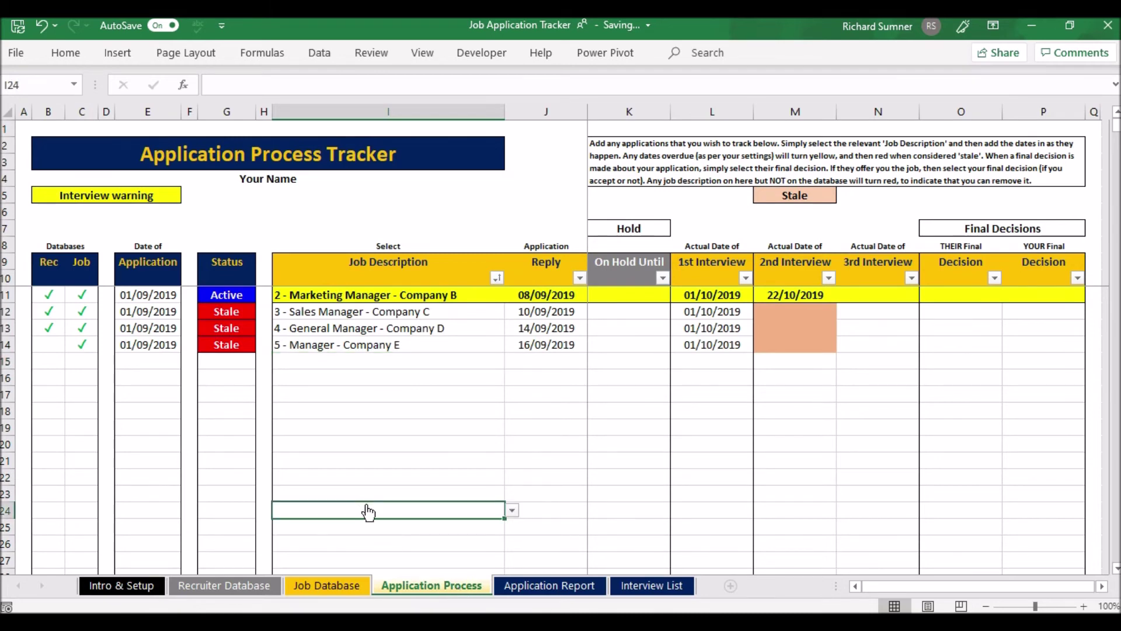
key("ctrl+Down")
key("ctrl+Up")
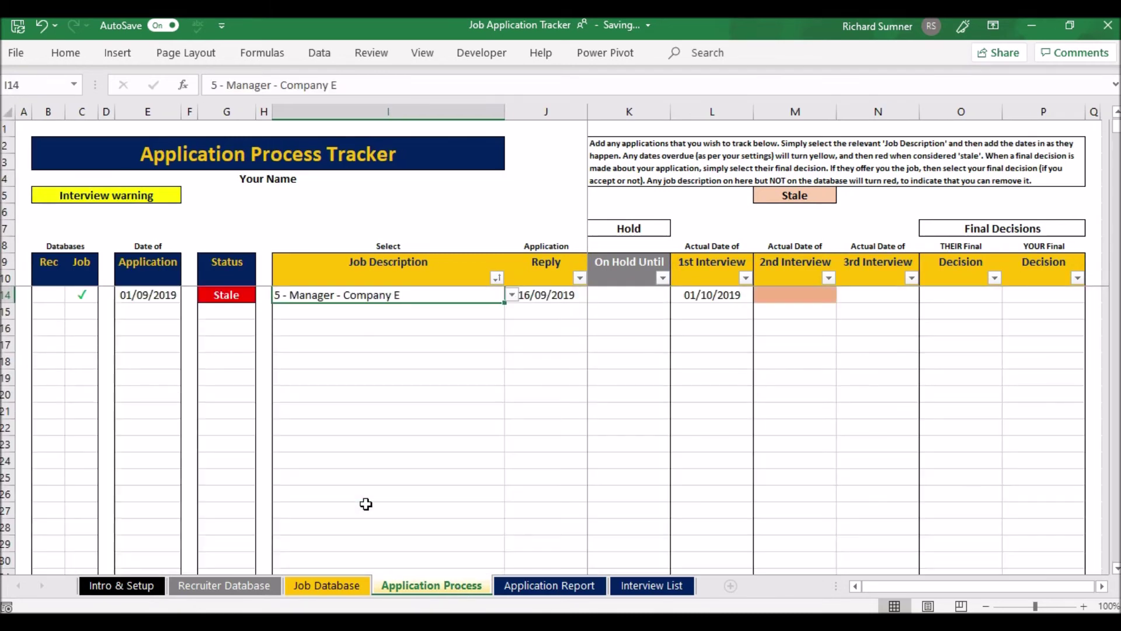
key("ctrl+Up")
key("ctrl+Left")
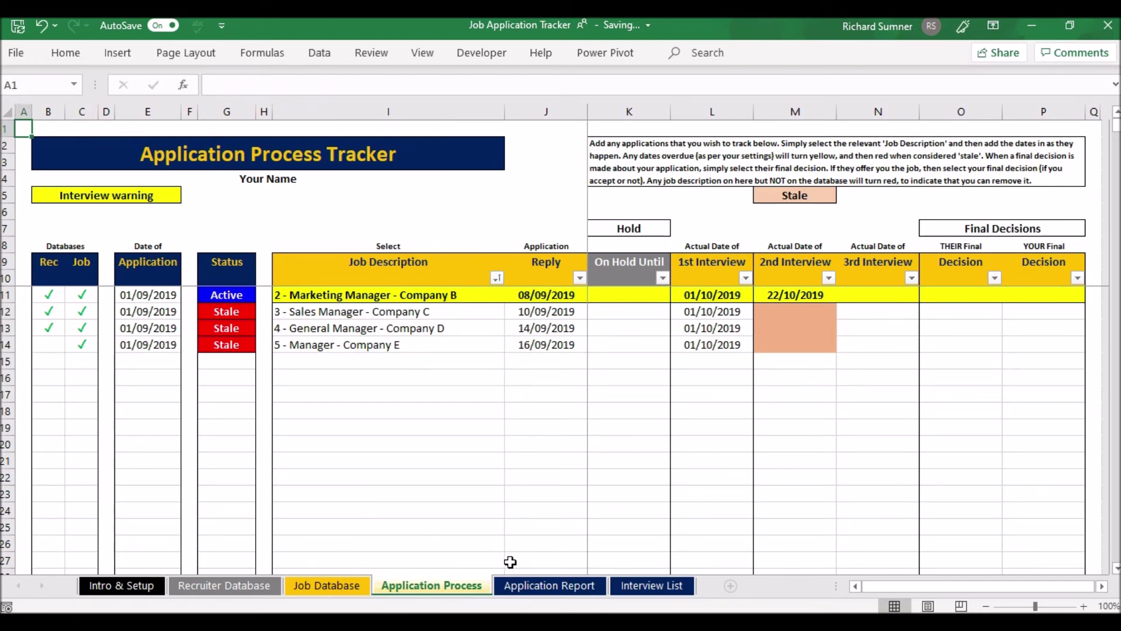
- Review the Job Database and Recruiter Database sheets and the full Intro & Setup page, ending at the page's beginning
left_click(348, 591)
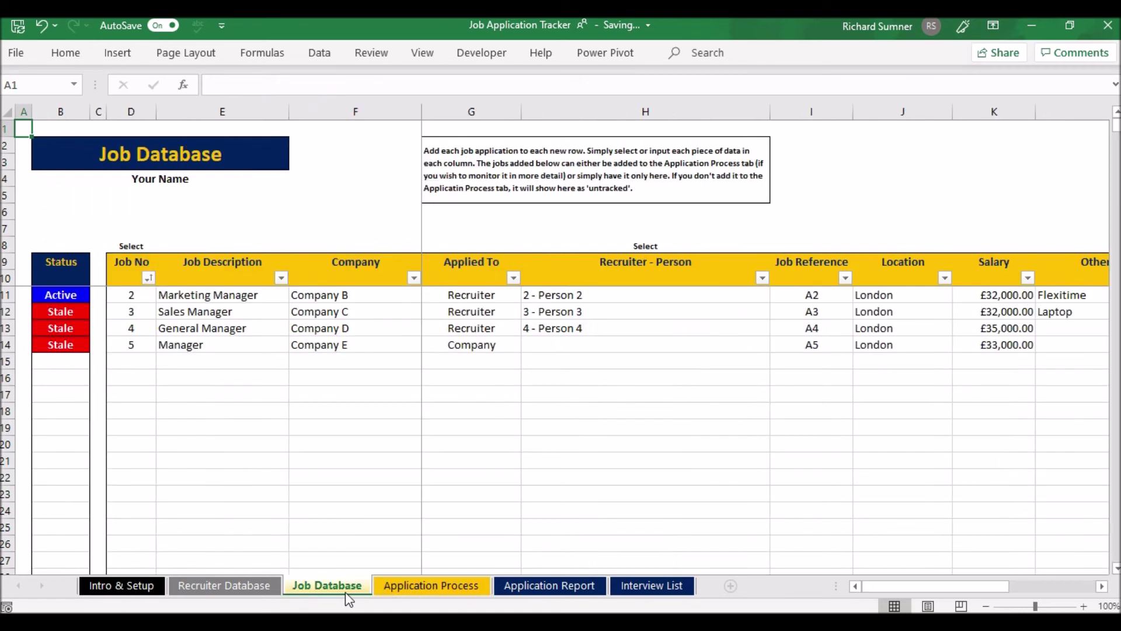
left_click(229, 583)
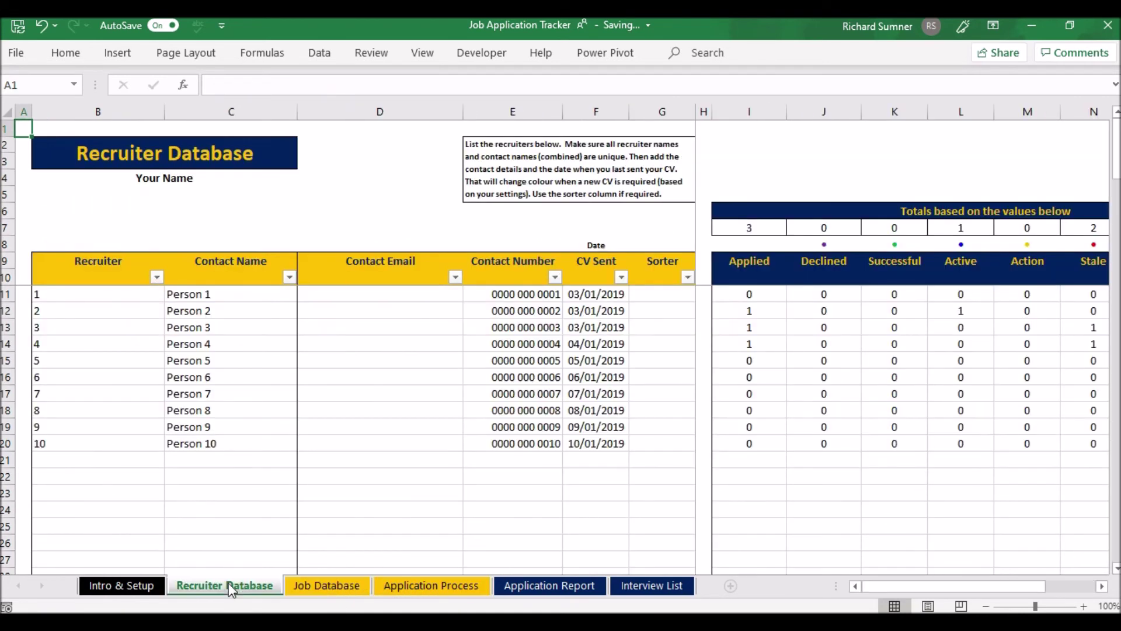
left_click(122, 586)
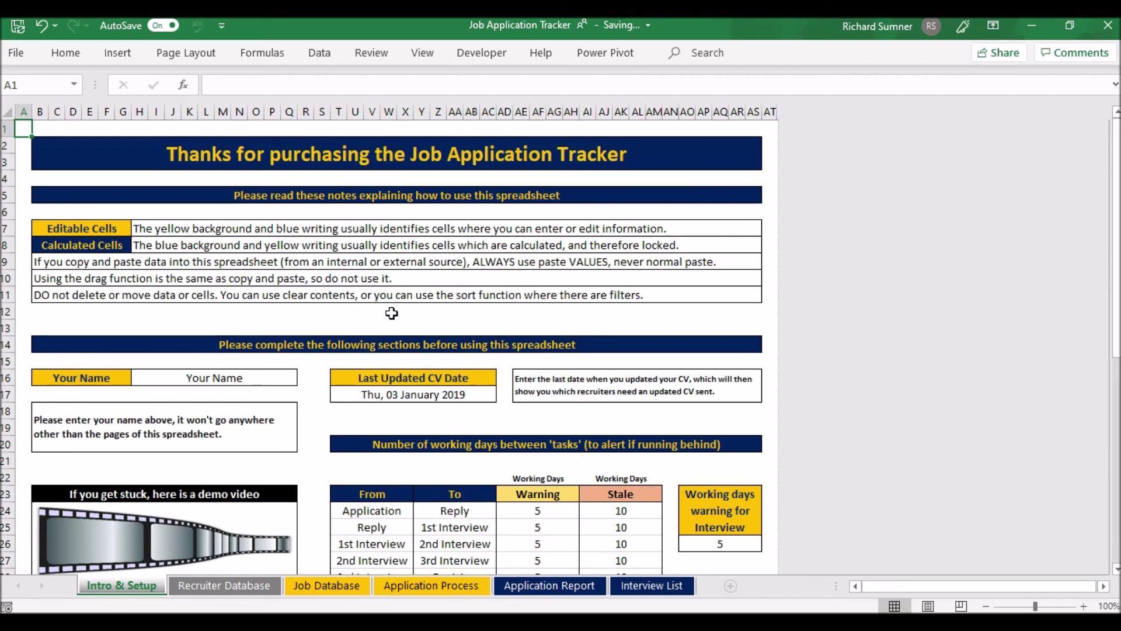
scroll(392, 314, "down", 6)
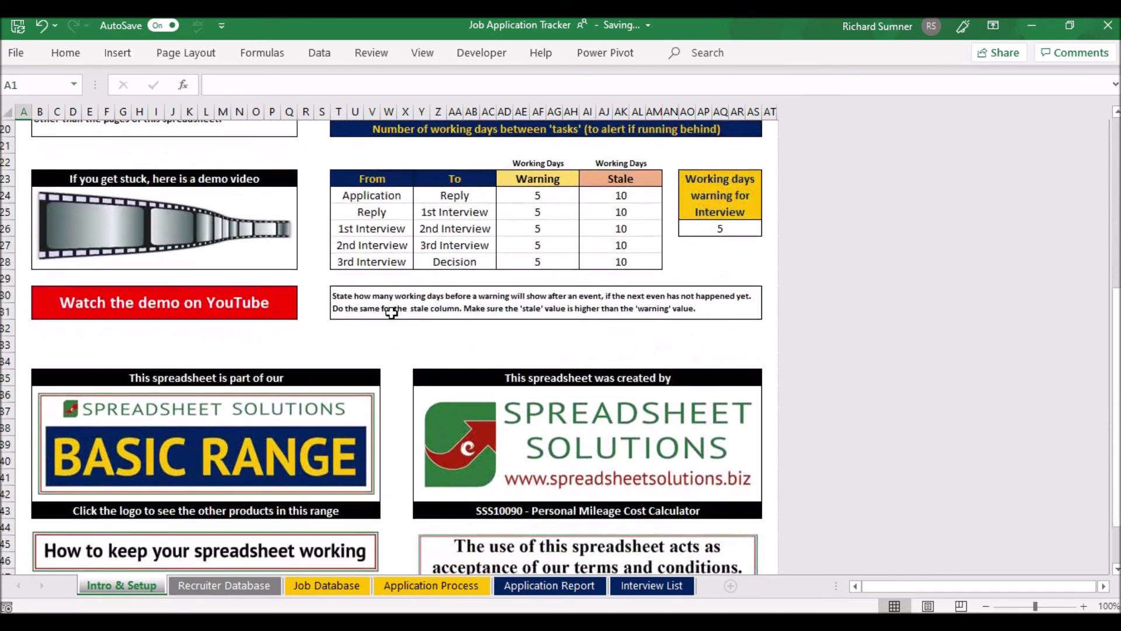
scroll(391, 313, "down", 3)
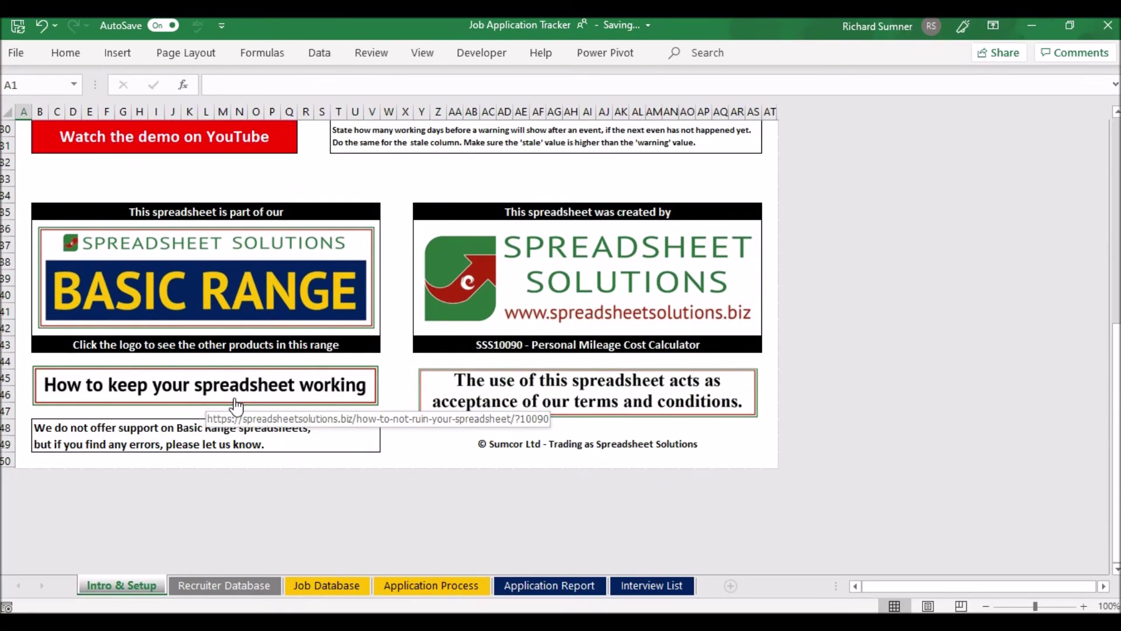
scroll(391, 320, "up", 10)
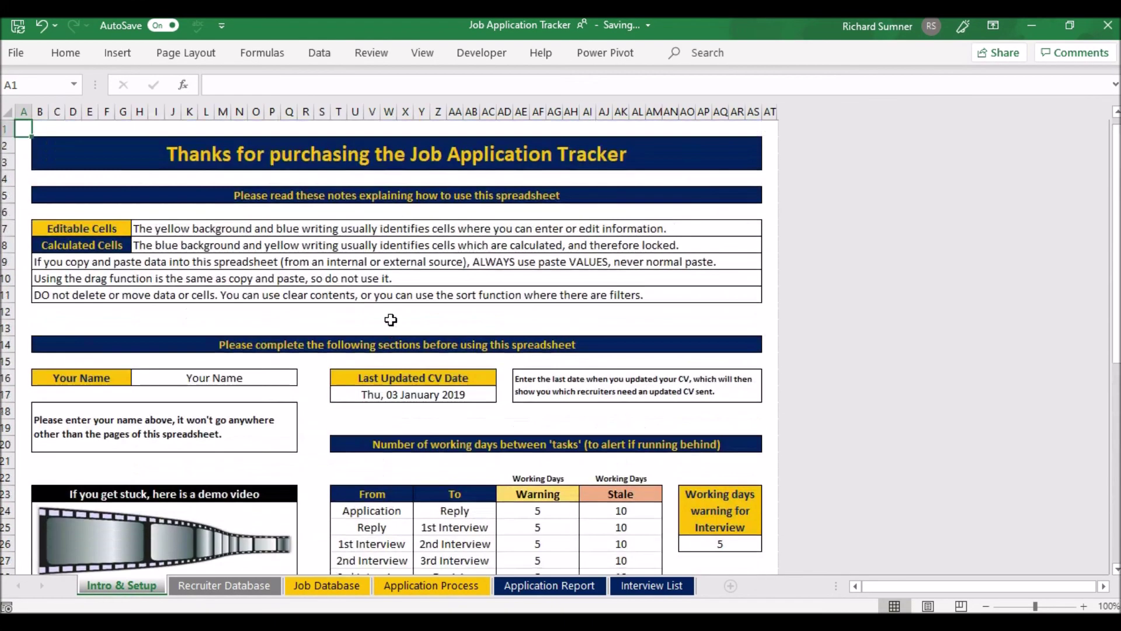